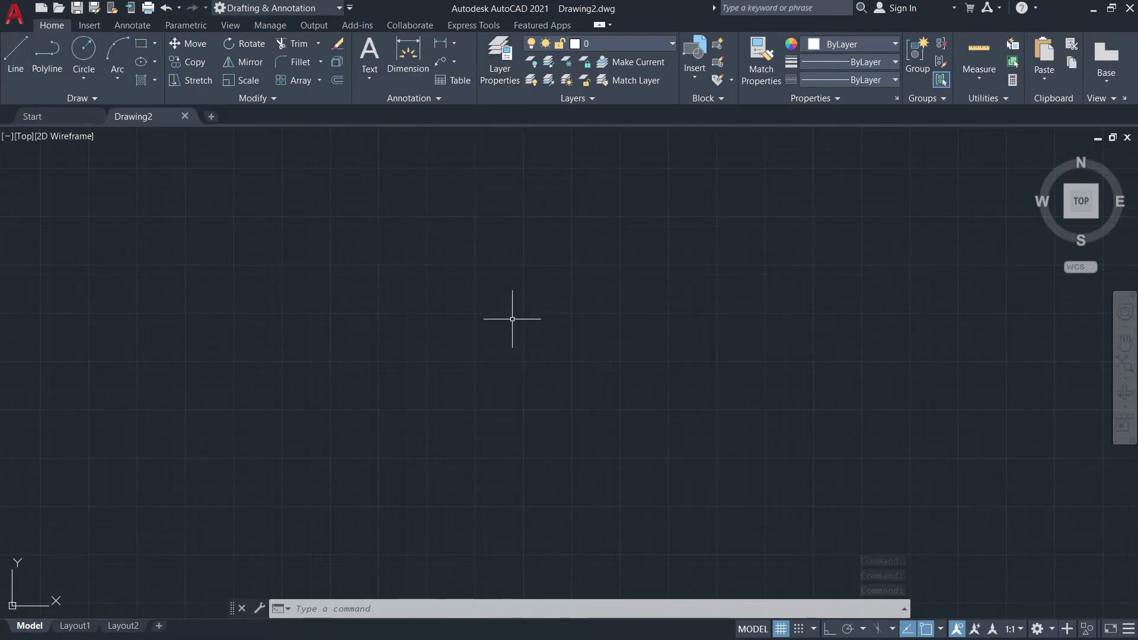
Configure the drawing units to decimal length with 0.00 precision and millimetres as the insertion scale.
text(UN)
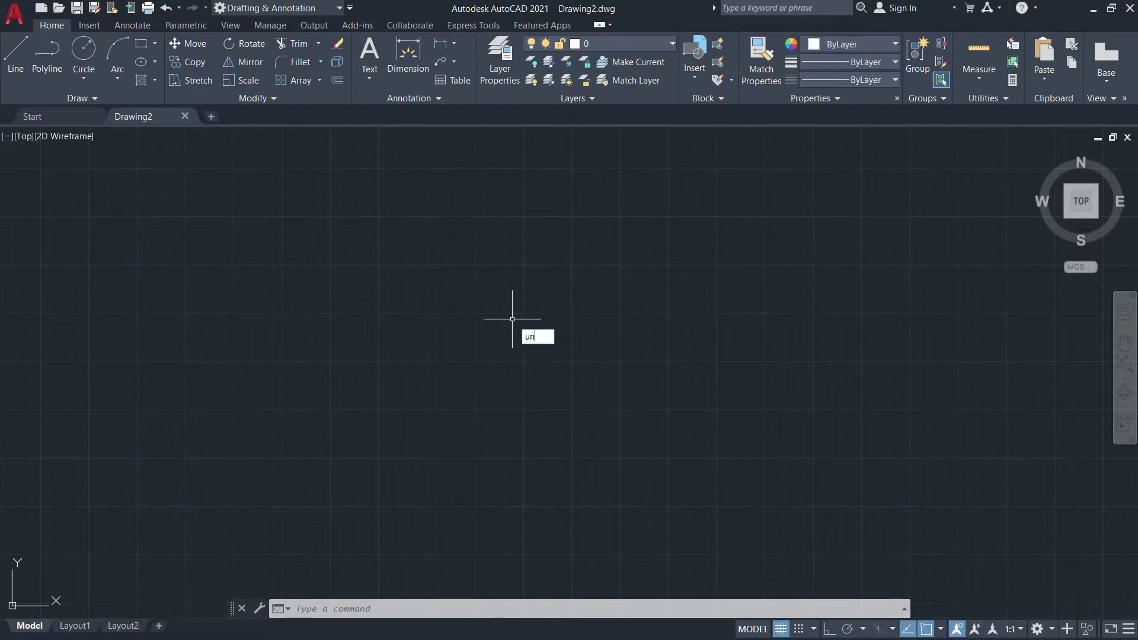
key(Return)
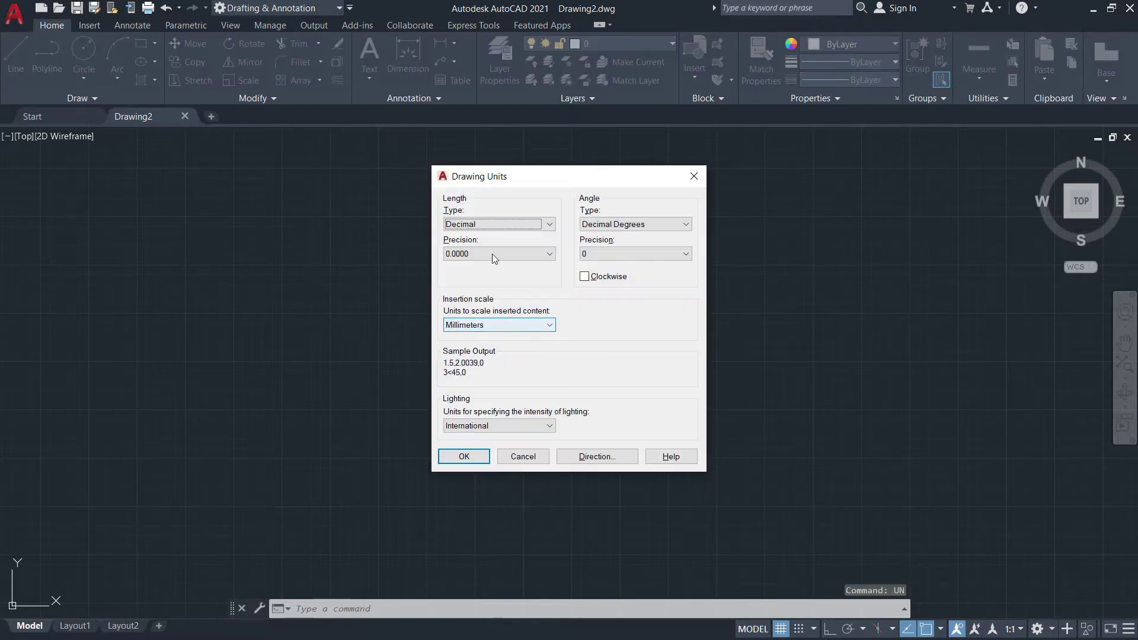
click(480, 228)
click(479, 228)
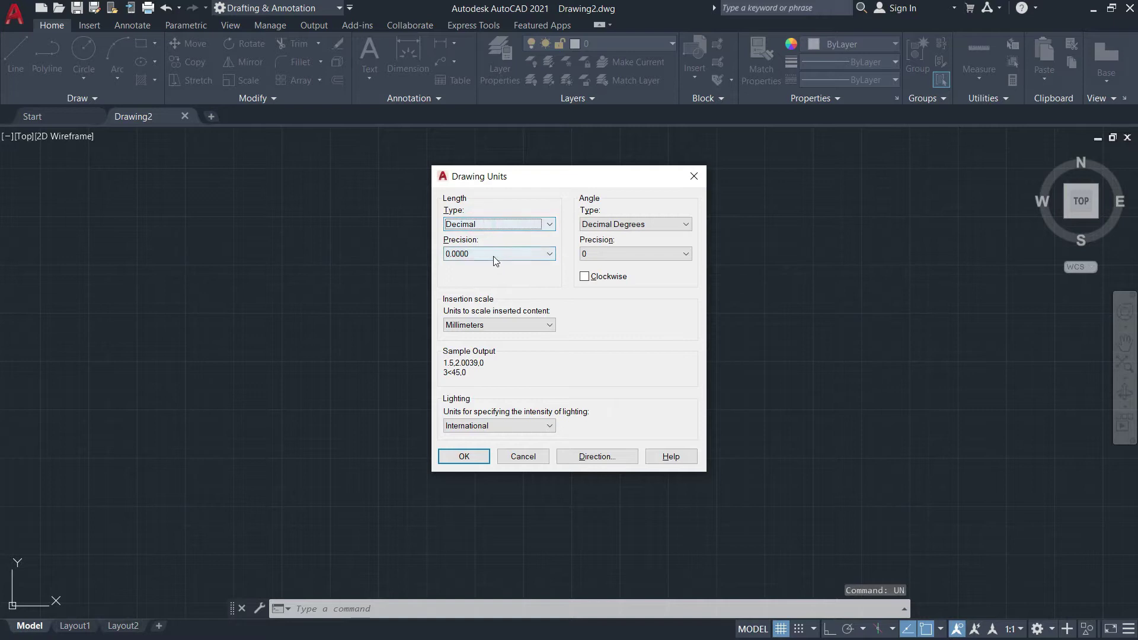
click(482, 254)
click(479, 285)
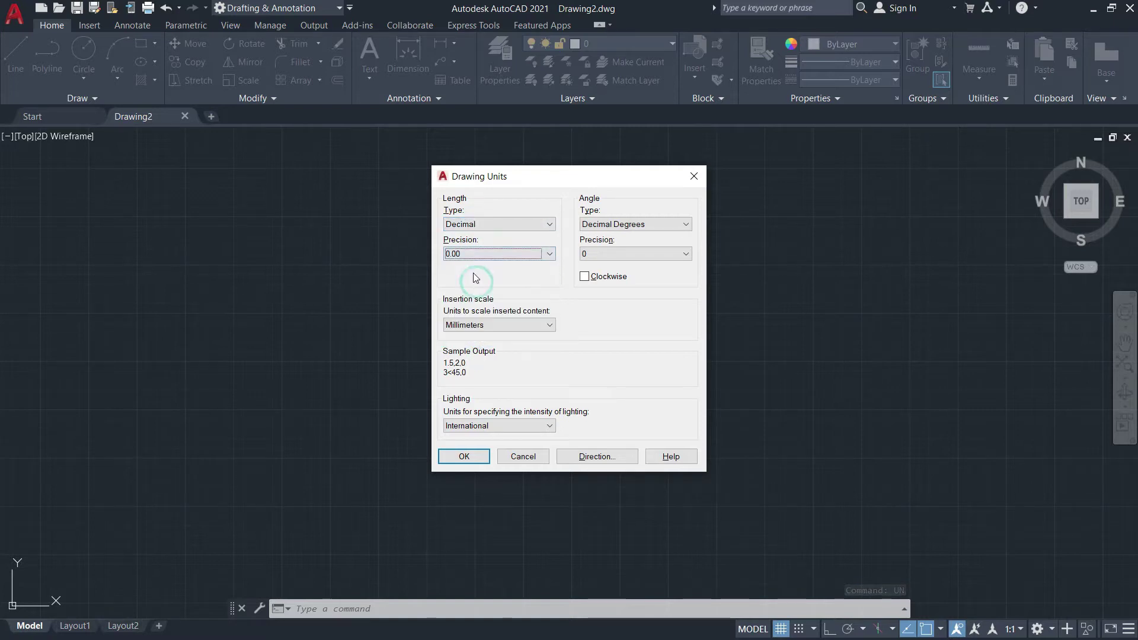
click(476, 326)
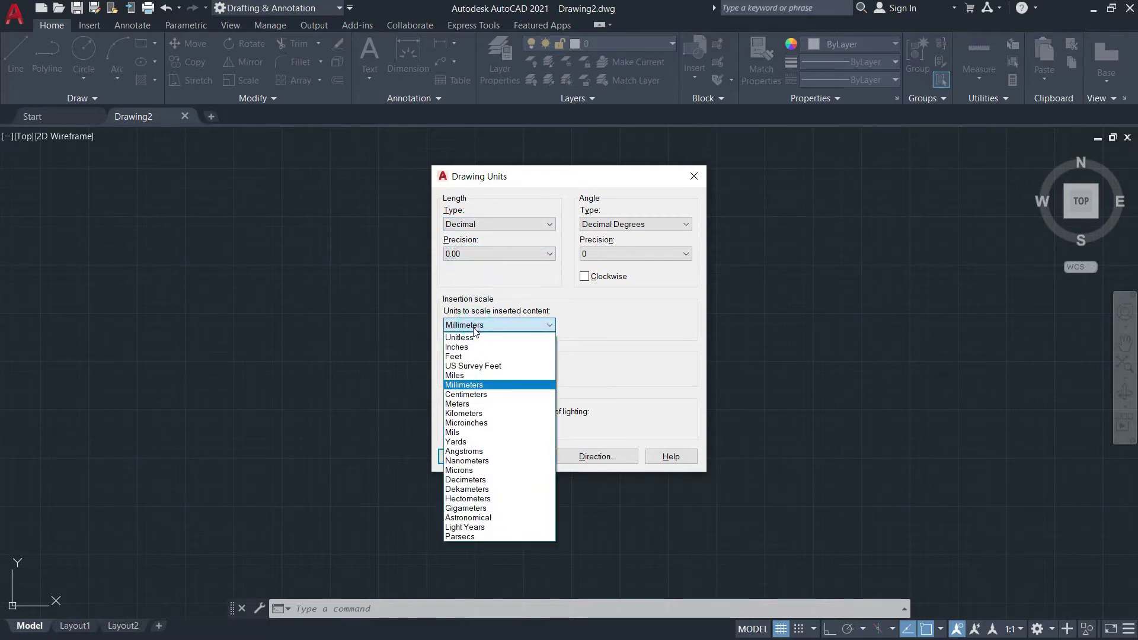
click(502, 386)
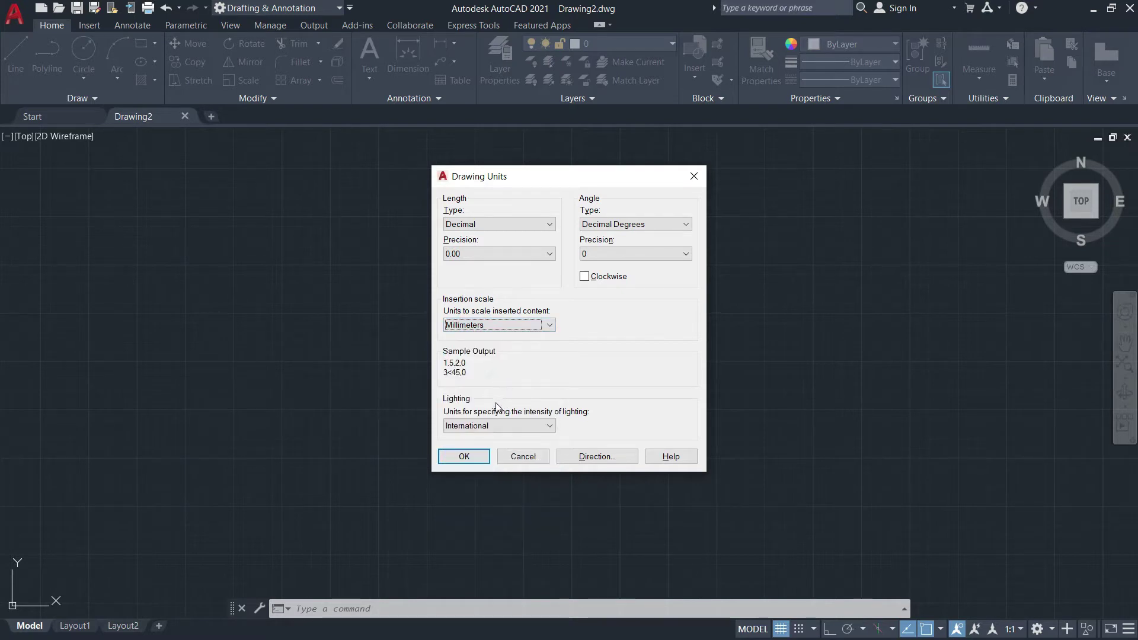
click(473, 460)
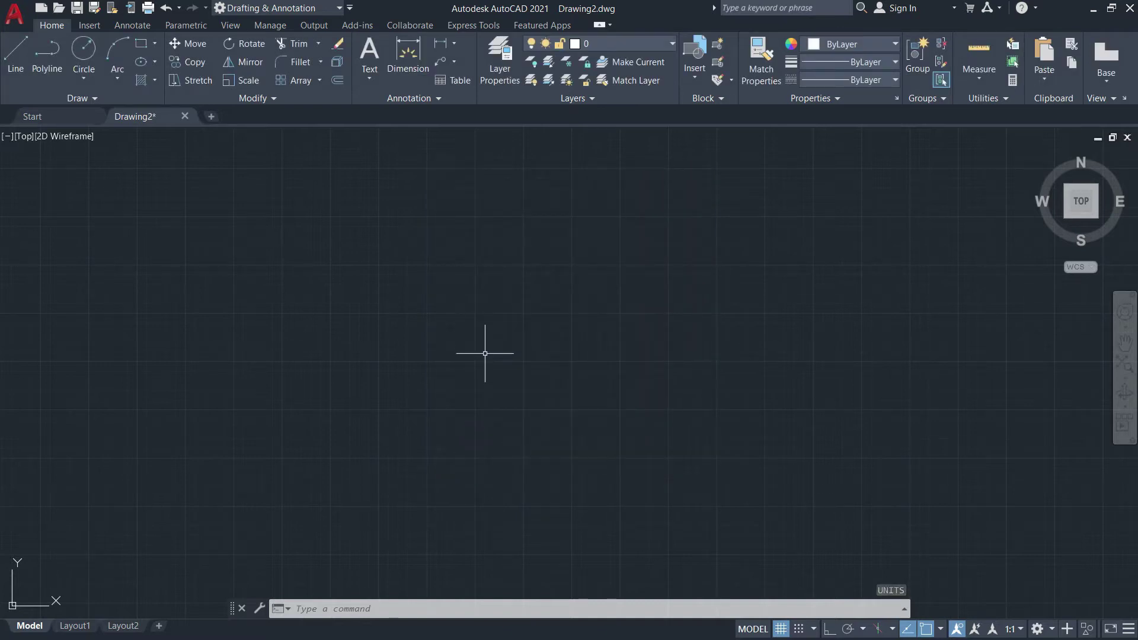
Create a new layer named M-Part.
text(LA)
key(Return)
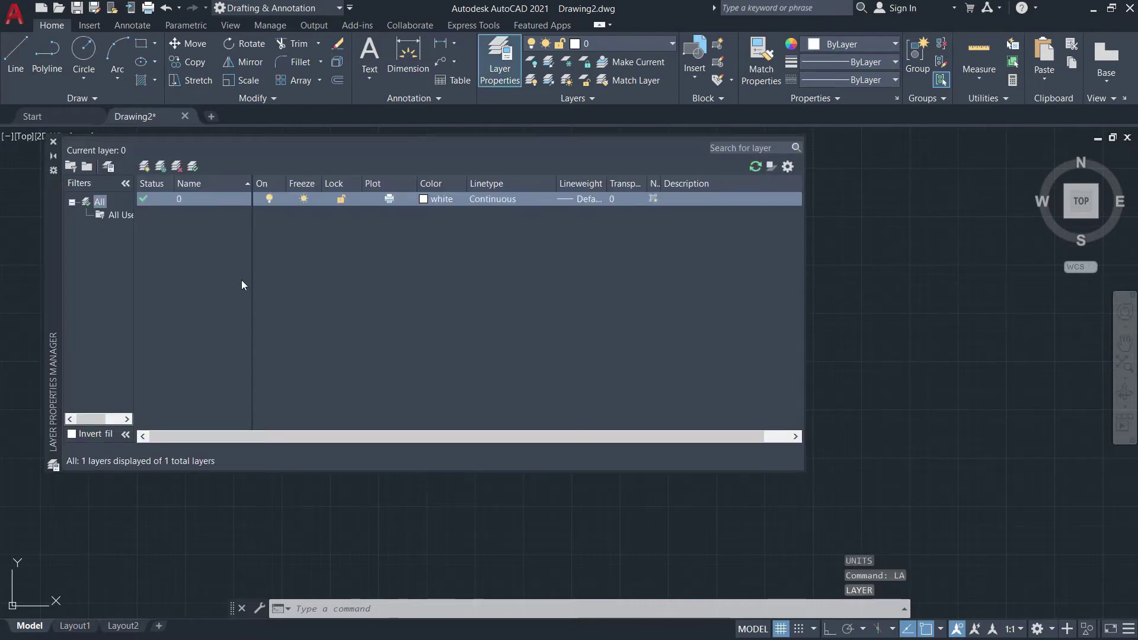
click(144, 166)
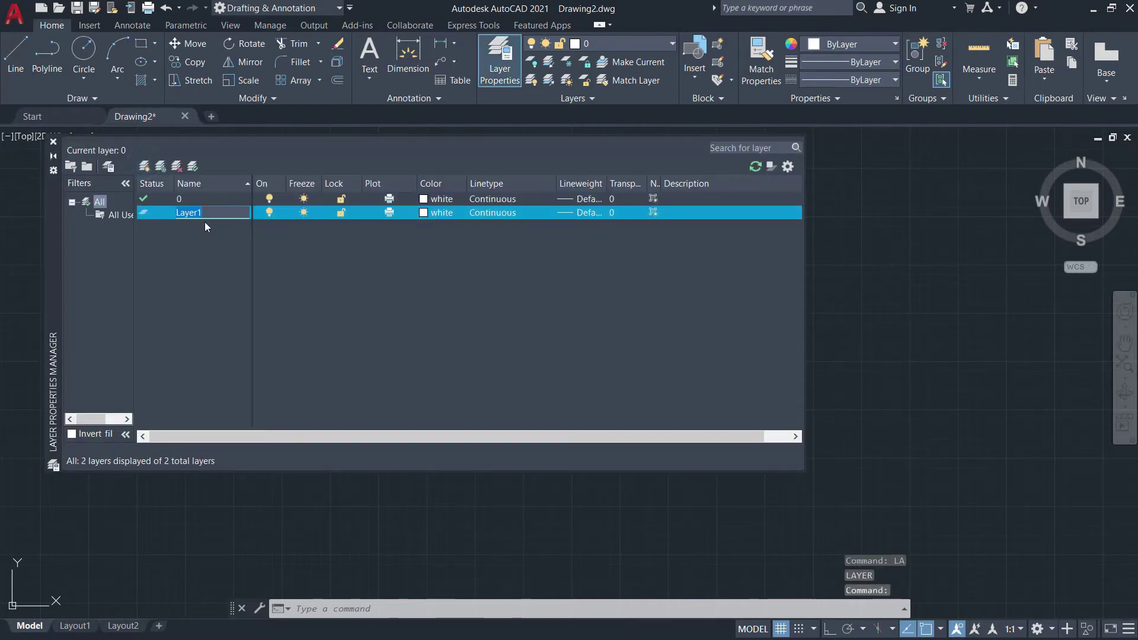
text(M-)
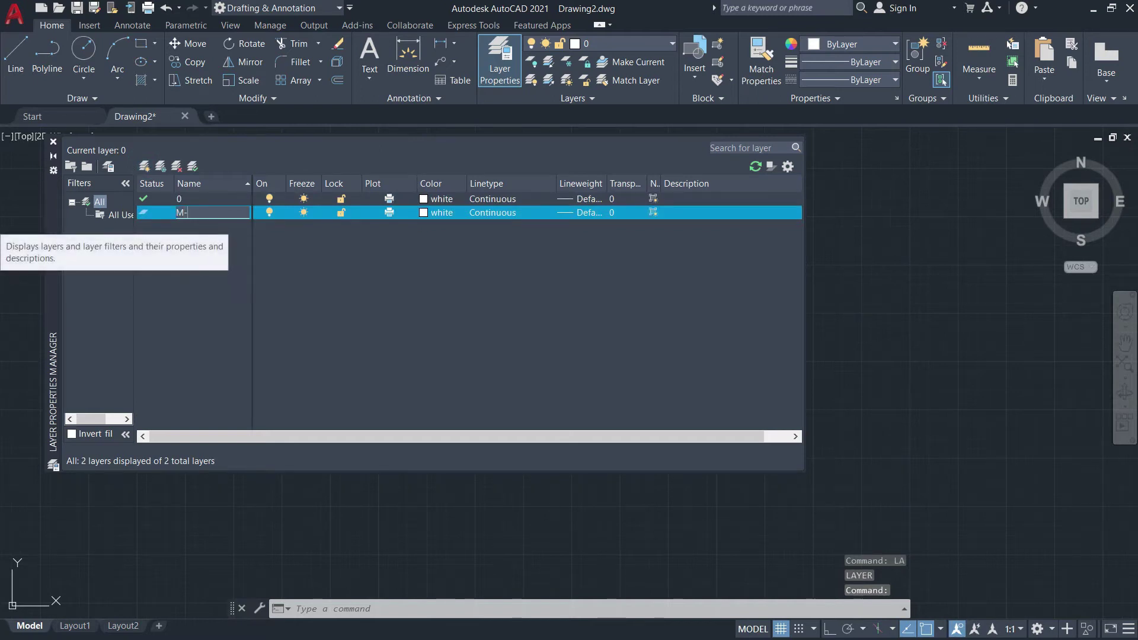
text(Part)
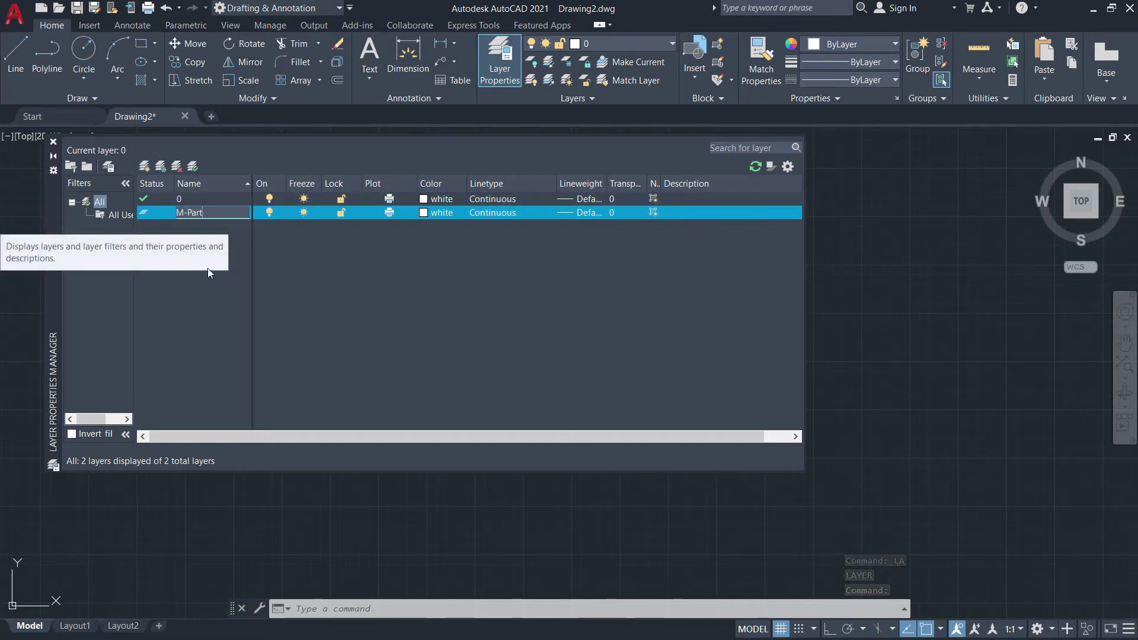
key(Return)
Create a second new layer named Dimensions.
click(145, 166)
text(Dimensions)
key(Return)
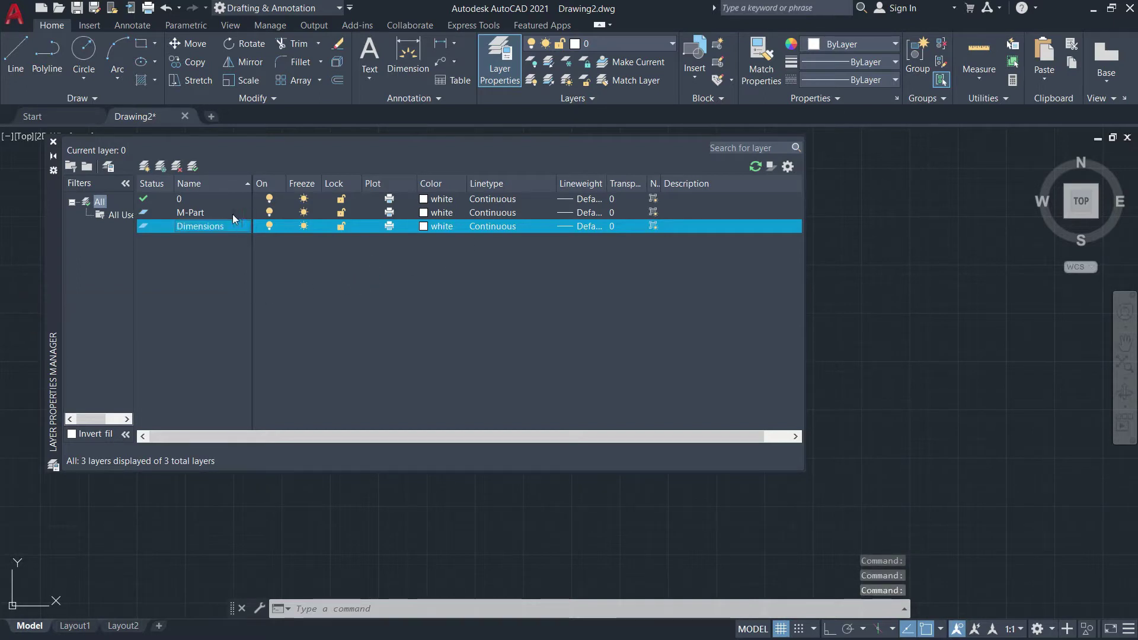
click(207, 212)
click(216, 226)
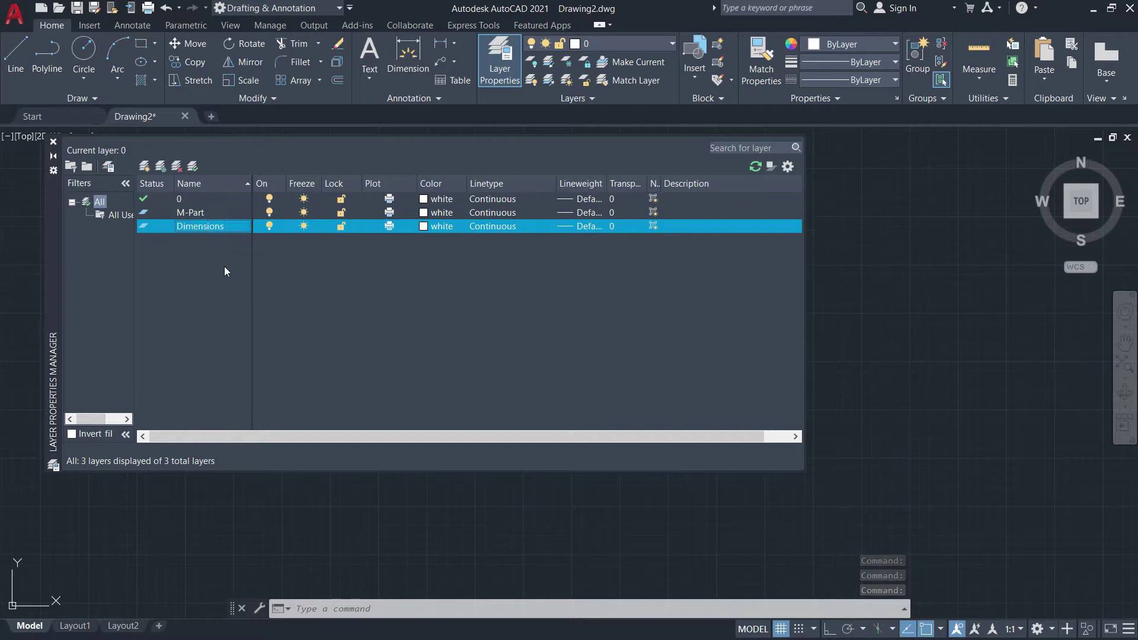
Set the M-Part layer's color to green and the Dimensions layer's color to blue, and close the layer manager.
click(423, 212)
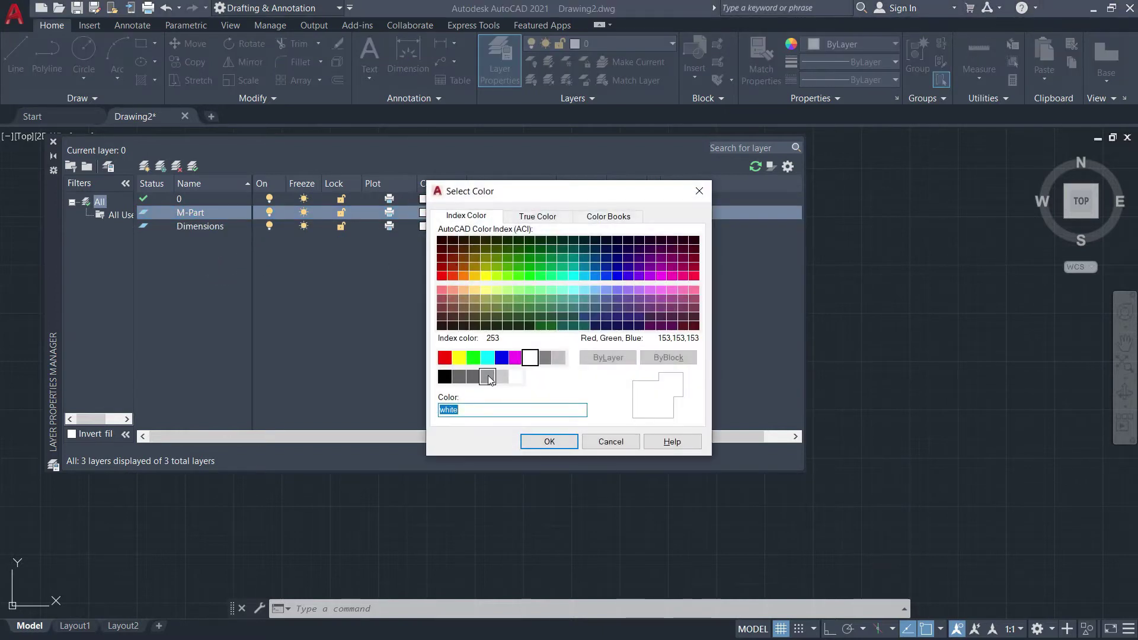
click(473, 357)
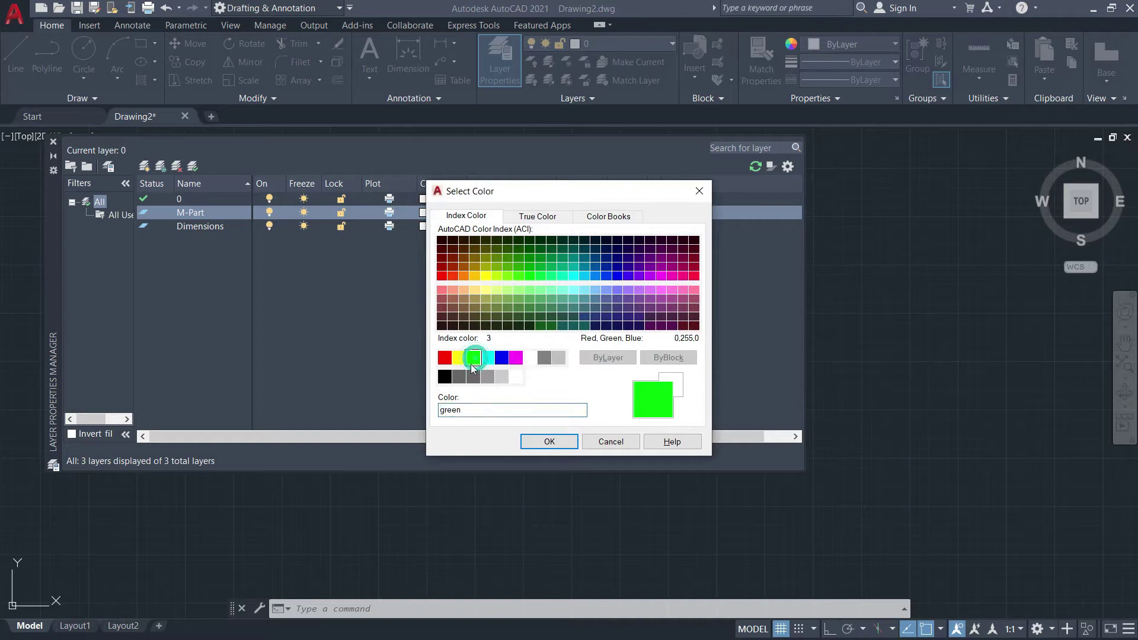
click(548, 445)
click(423, 226)
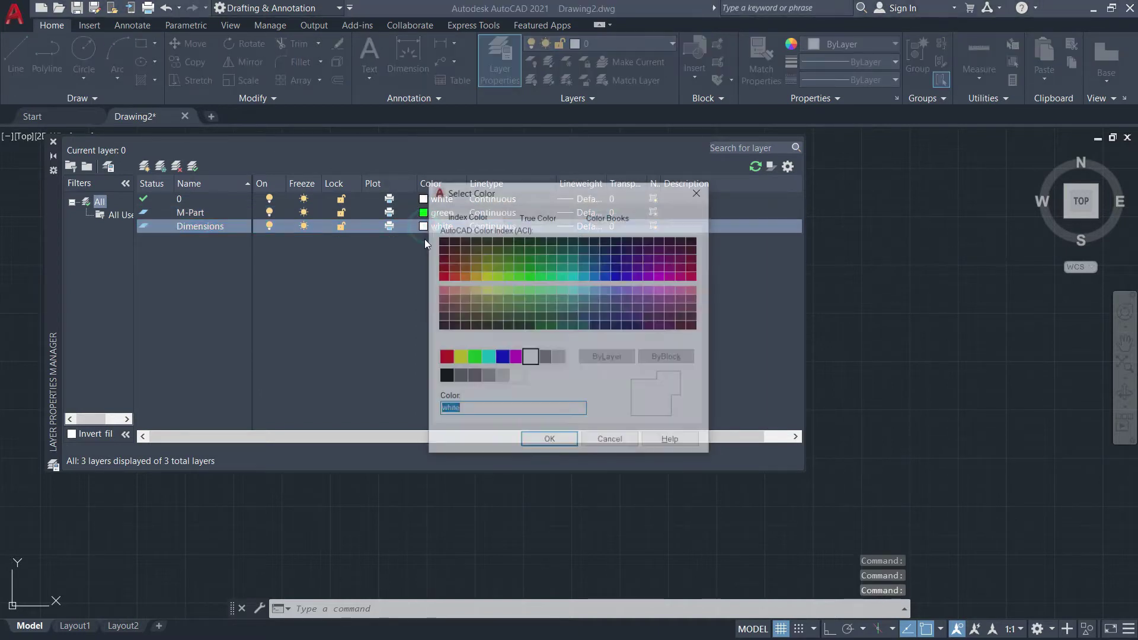
click(487, 358)
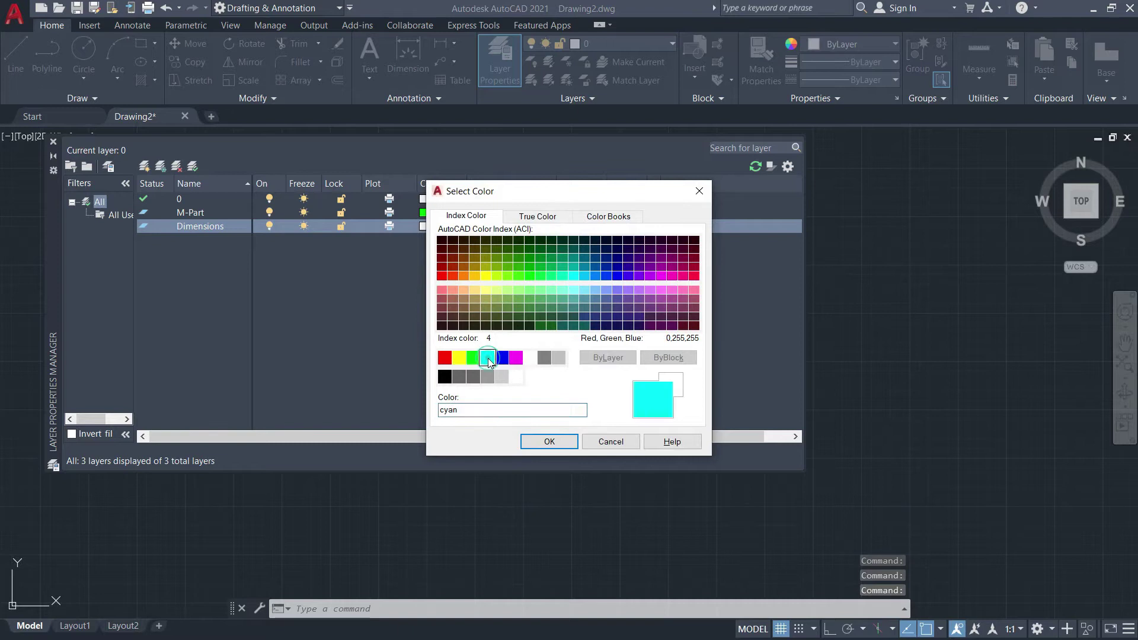
click(502, 358)
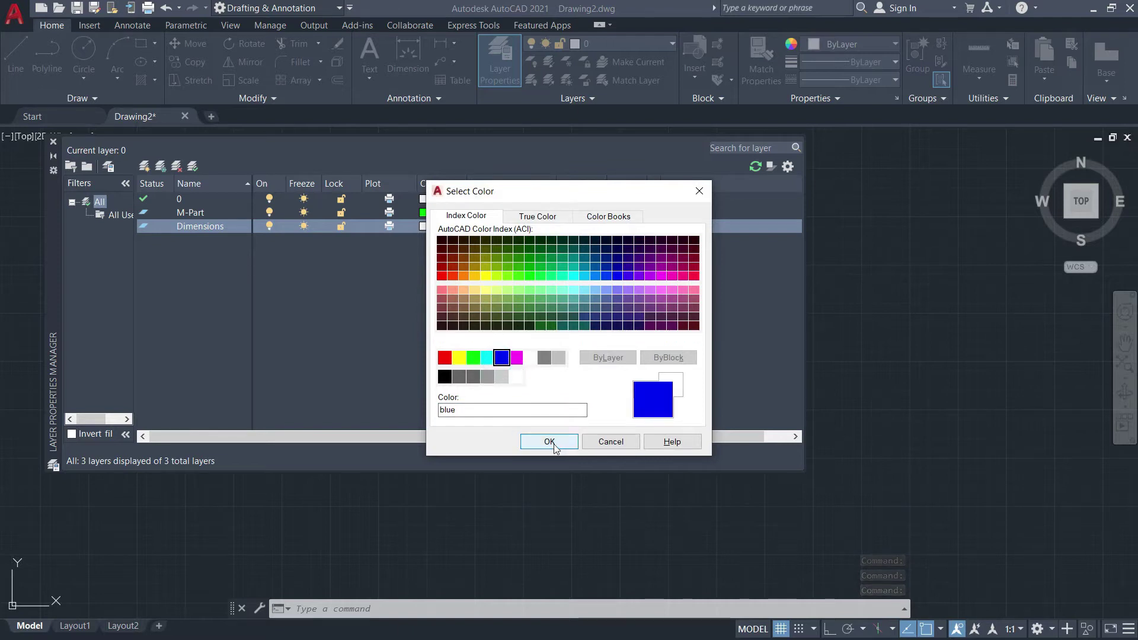
click(549, 443)
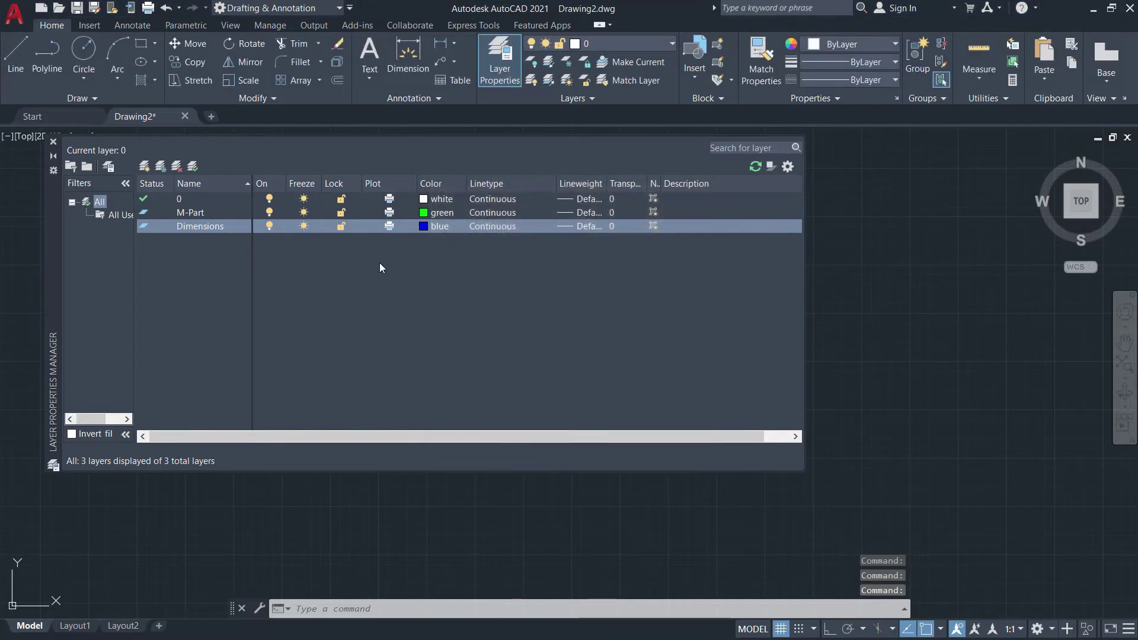
click(52, 141)
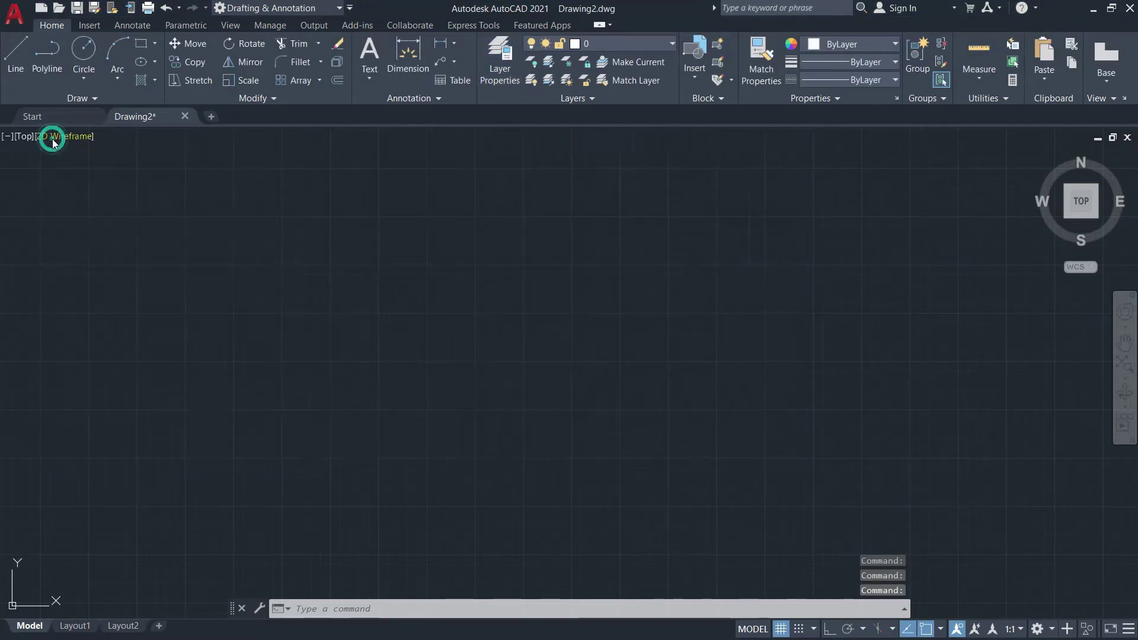
Set Dimensions as the current layer.
click(650, 44)
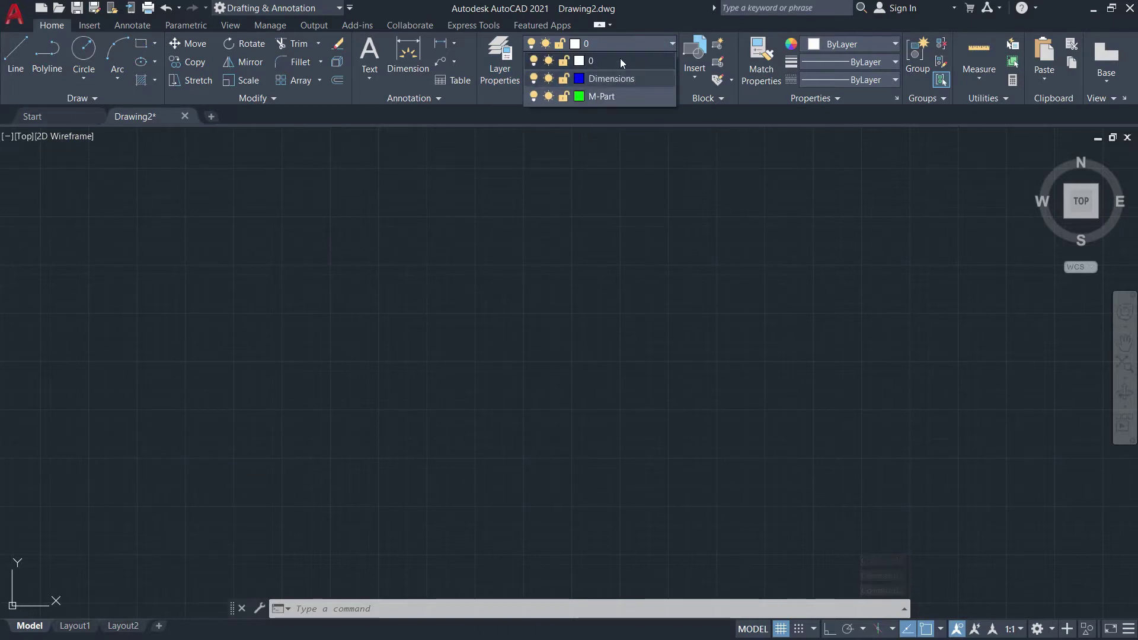
click(640, 43)
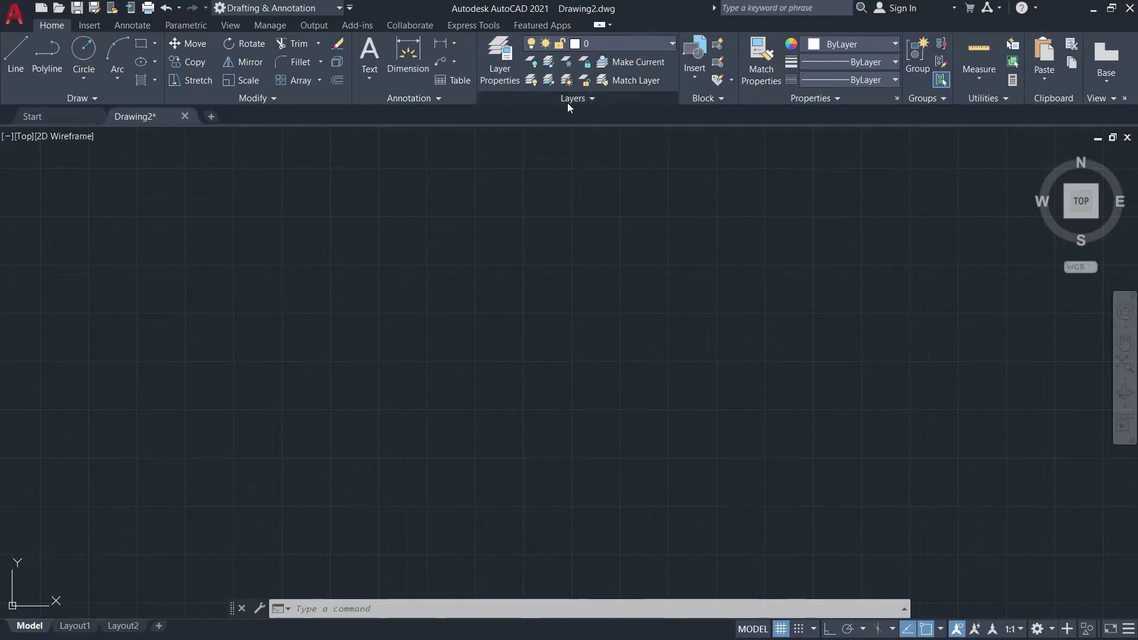
click(635, 44)
click(600, 78)
Make M-Part the current layer and draw a rectangle 1000 mm wide and 800 mm high on it.
click(605, 46)
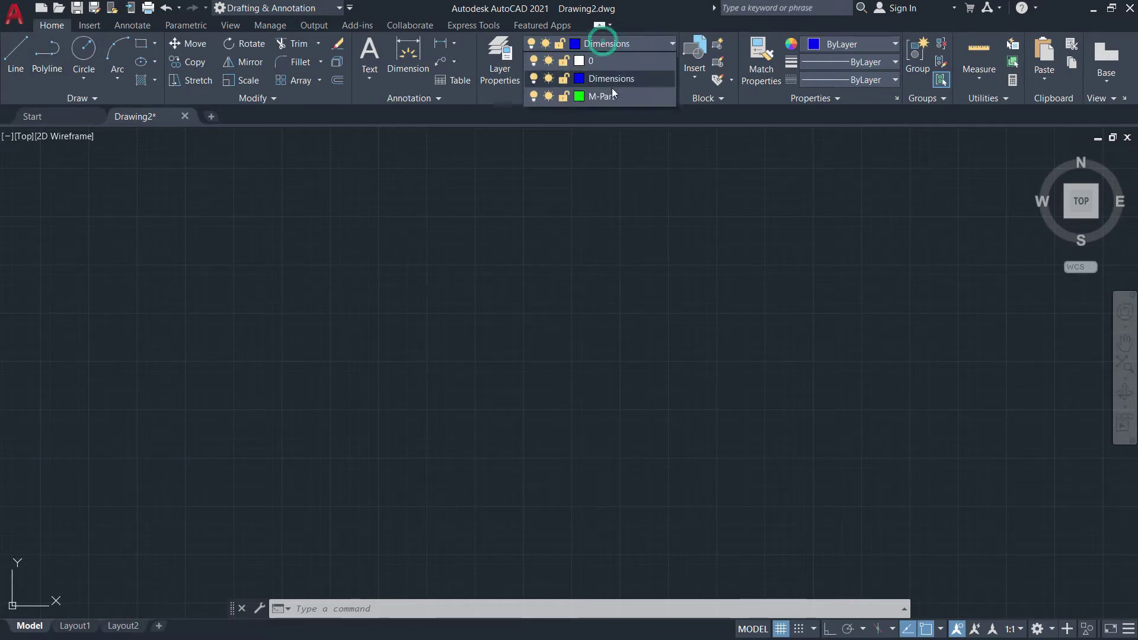
click(613, 96)
click(156, 44)
click(145, 60)
click(248, 508)
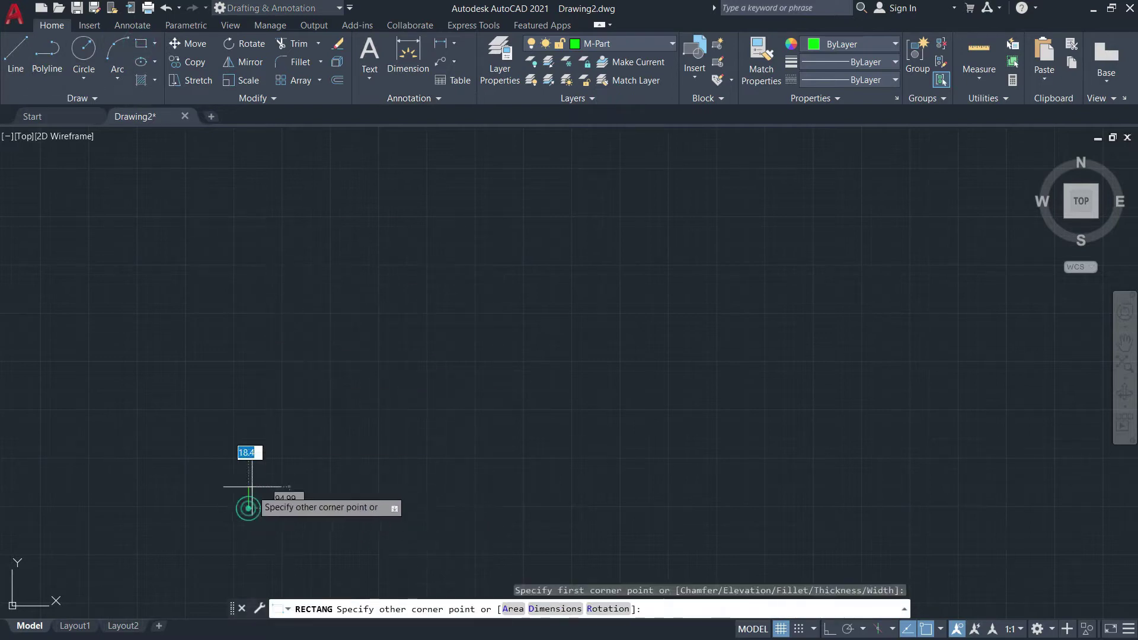
text(1)
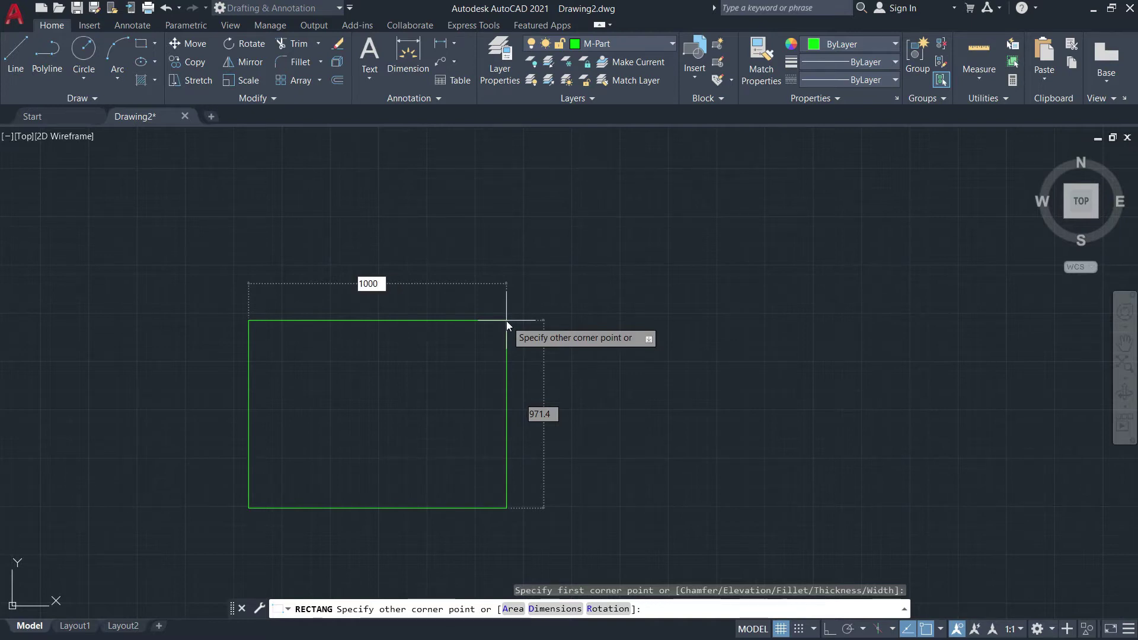
text(000)
key(Tab)
text(800)
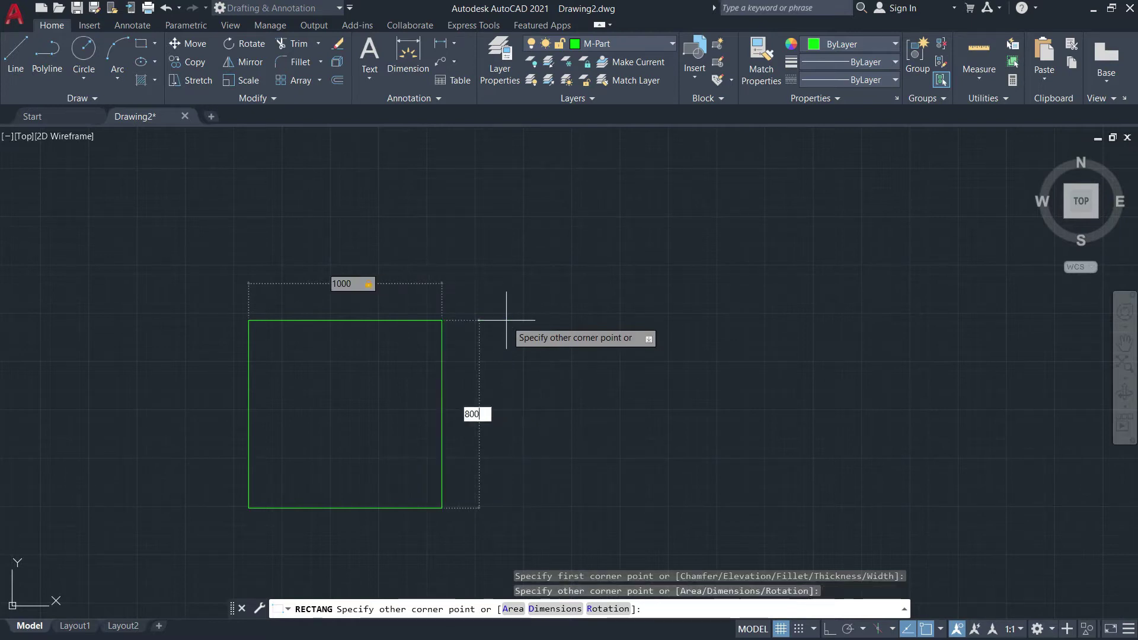
key(Return)
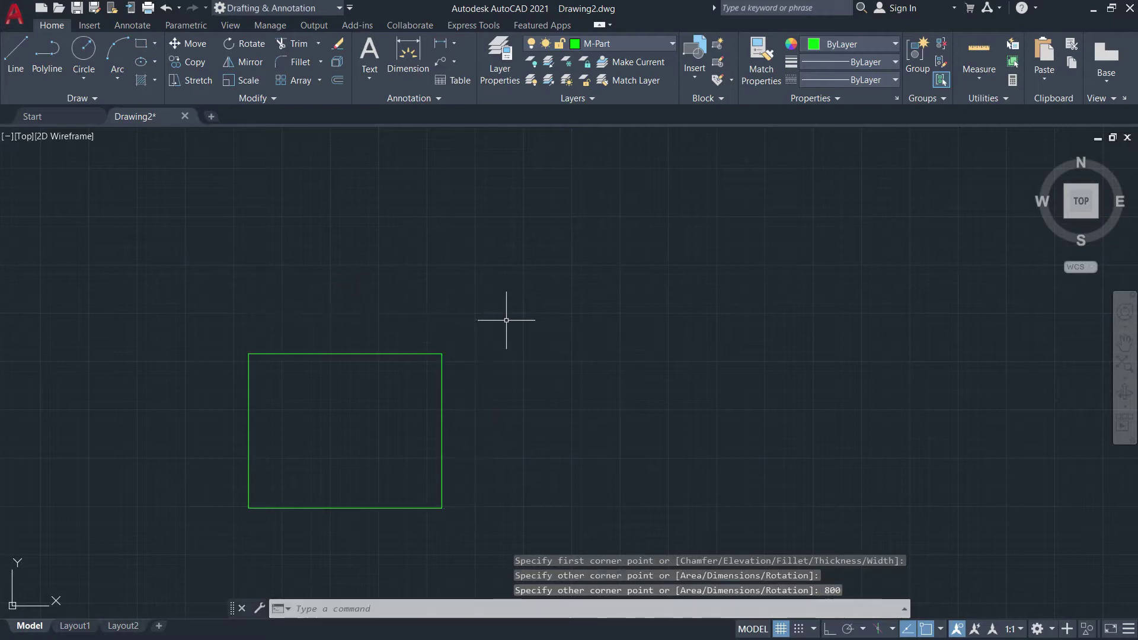
Make the Dimensions layer current for annotating the rectangle.
middle_drag(299, 410, 440, 295)
scroll(506, 386, up, 2)
click(632, 45)
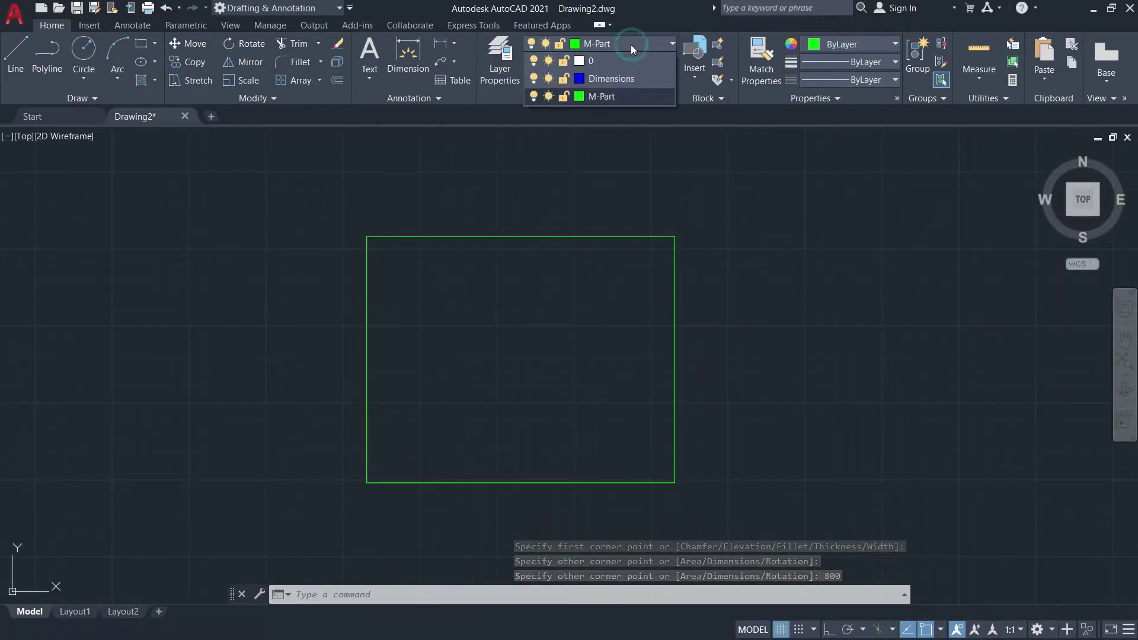
click(618, 79)
scroll(593, 184, up, 2)
middle_drag(593, 249, 613, 159)
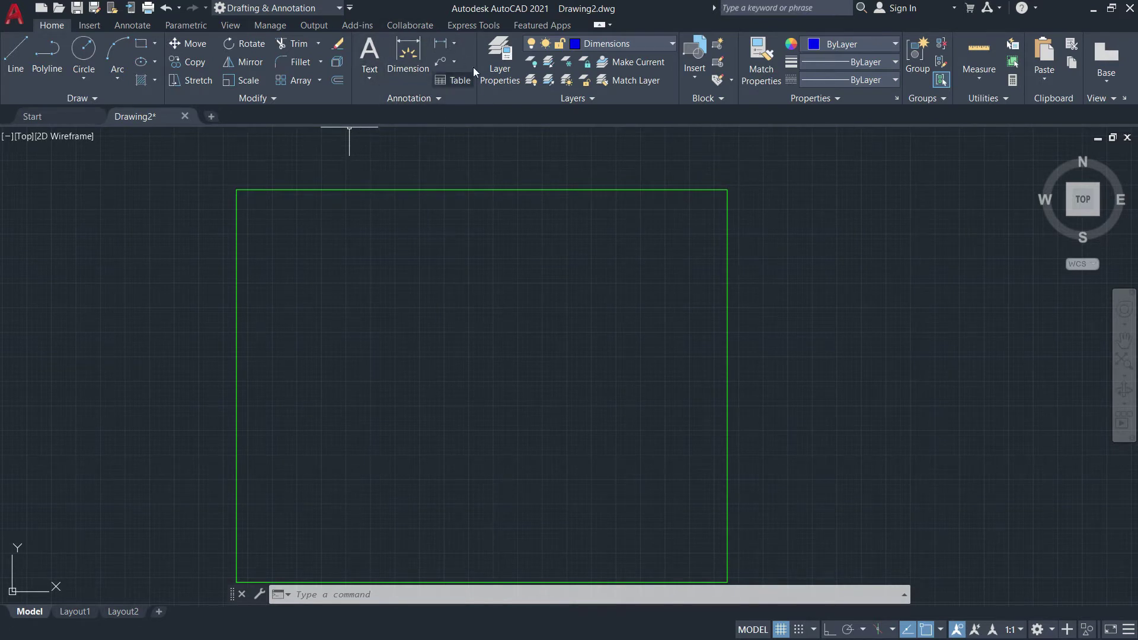
click(454, 45)
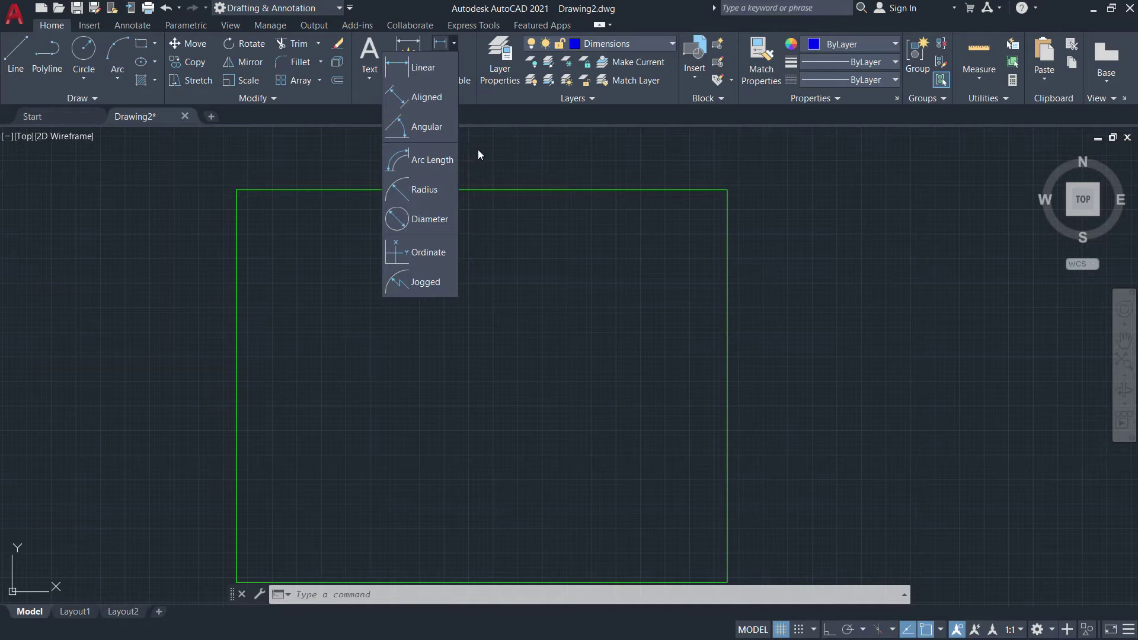
click(454, 41)
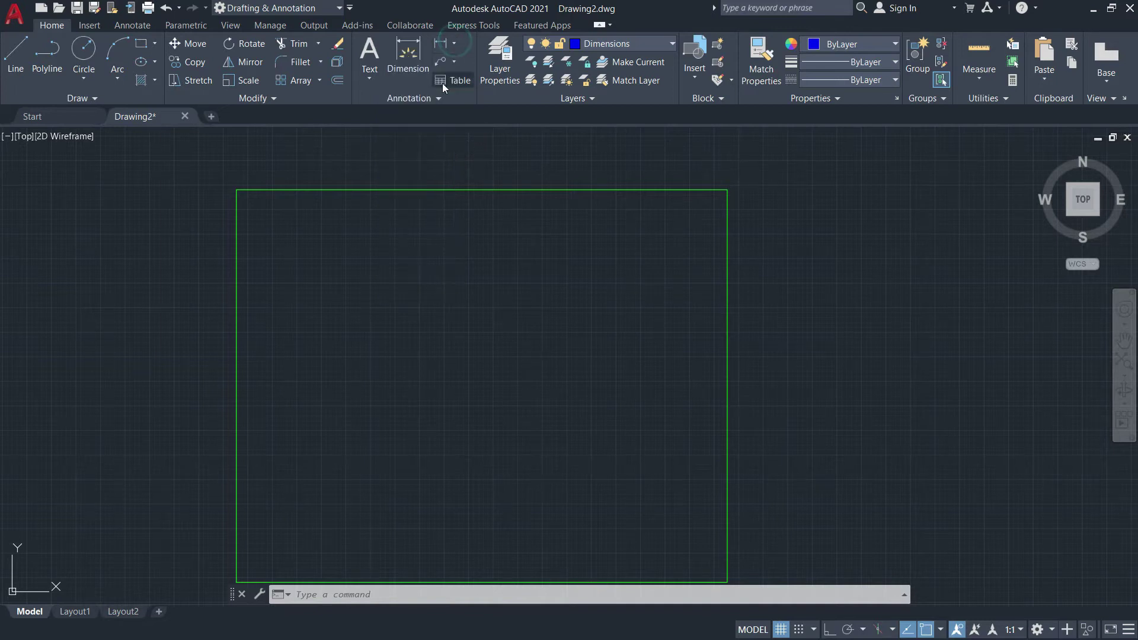
click(133, 26)
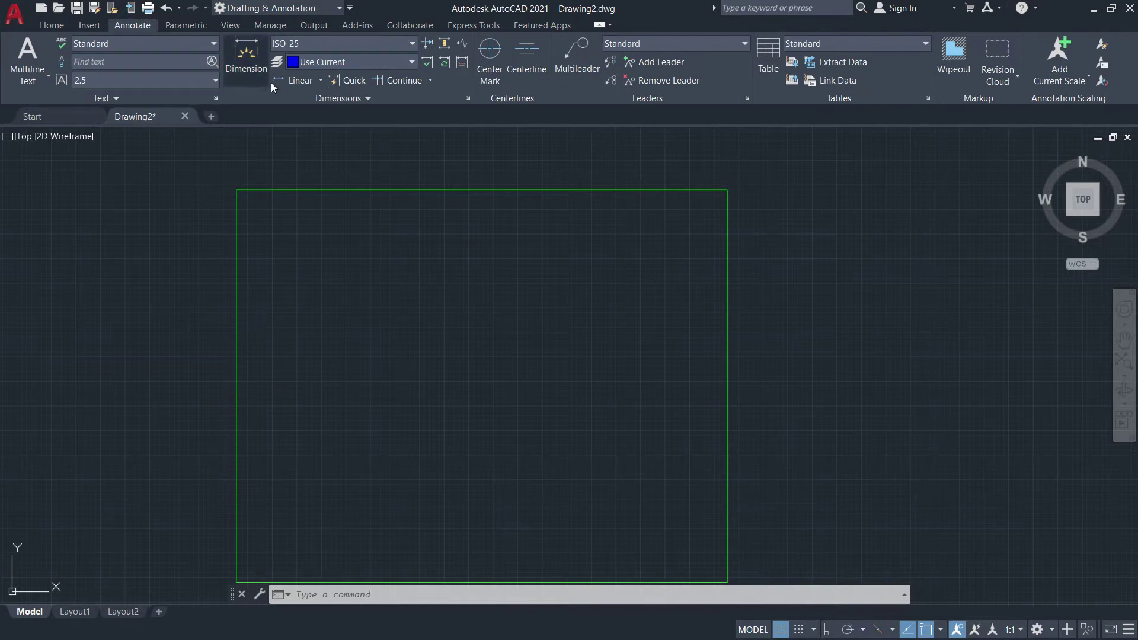
click(319, 83)
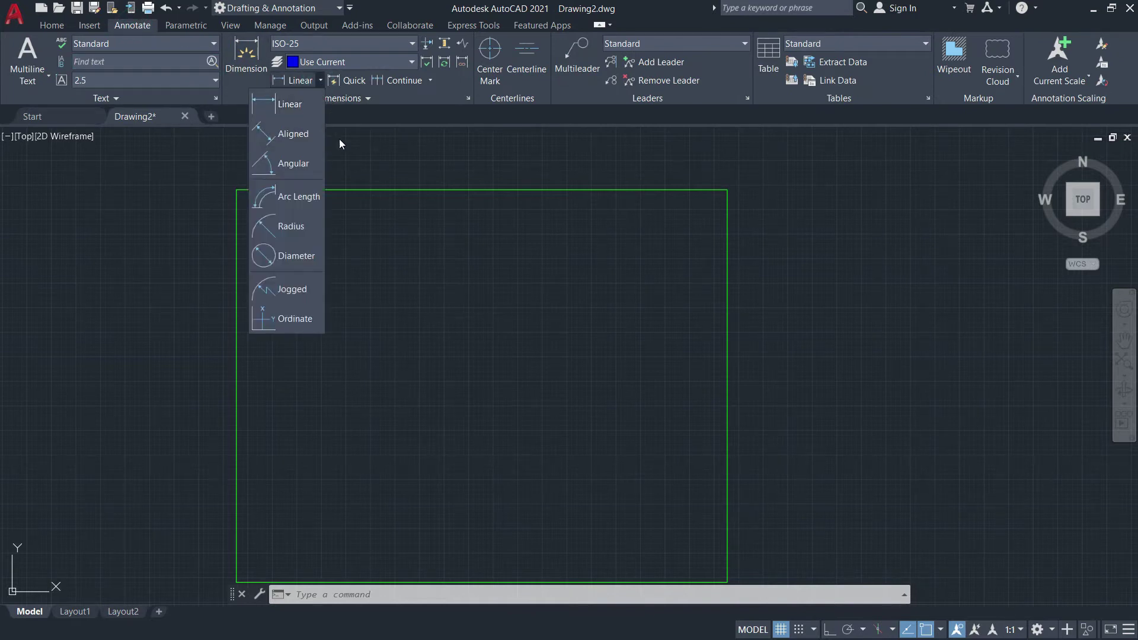
click(431, 80)
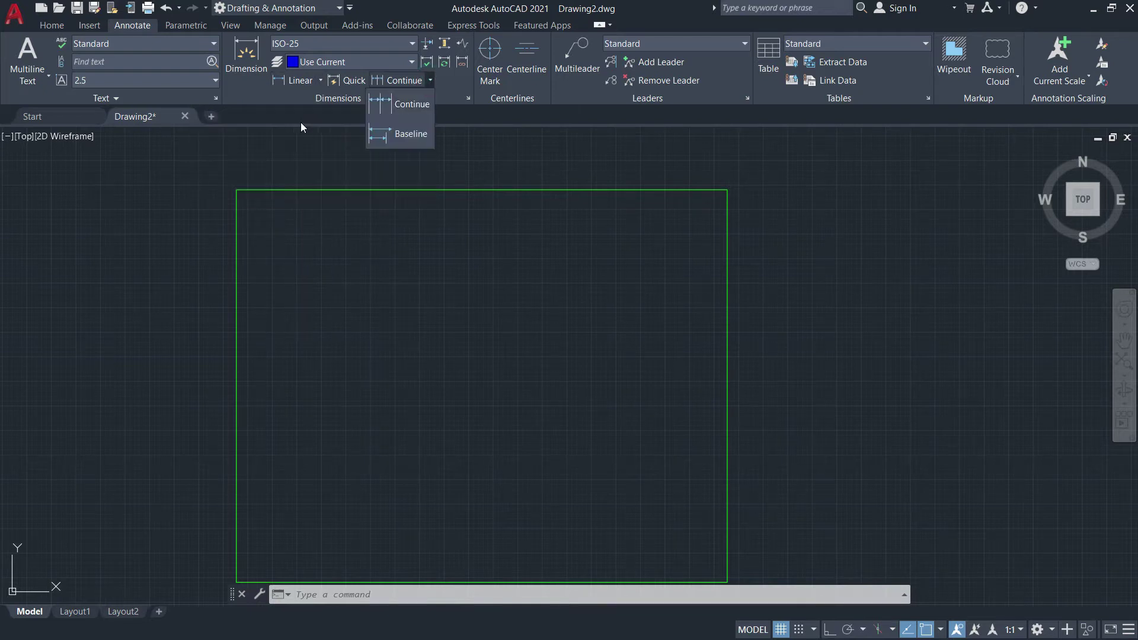
click(285, 131)
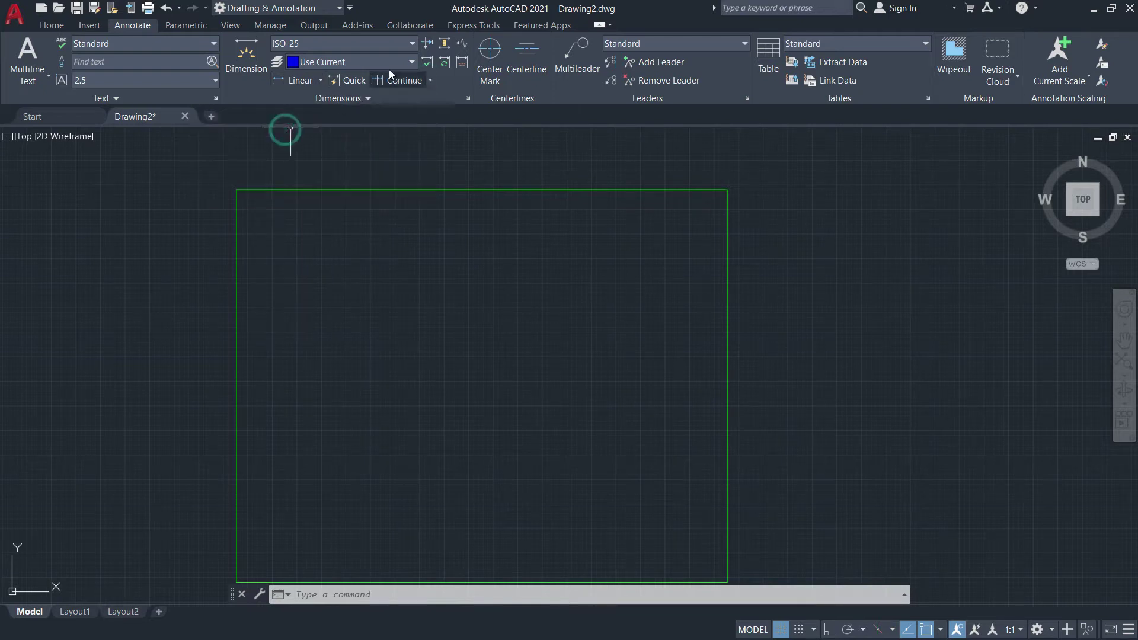
Make Standard the current dimension style.
click(414, 44)
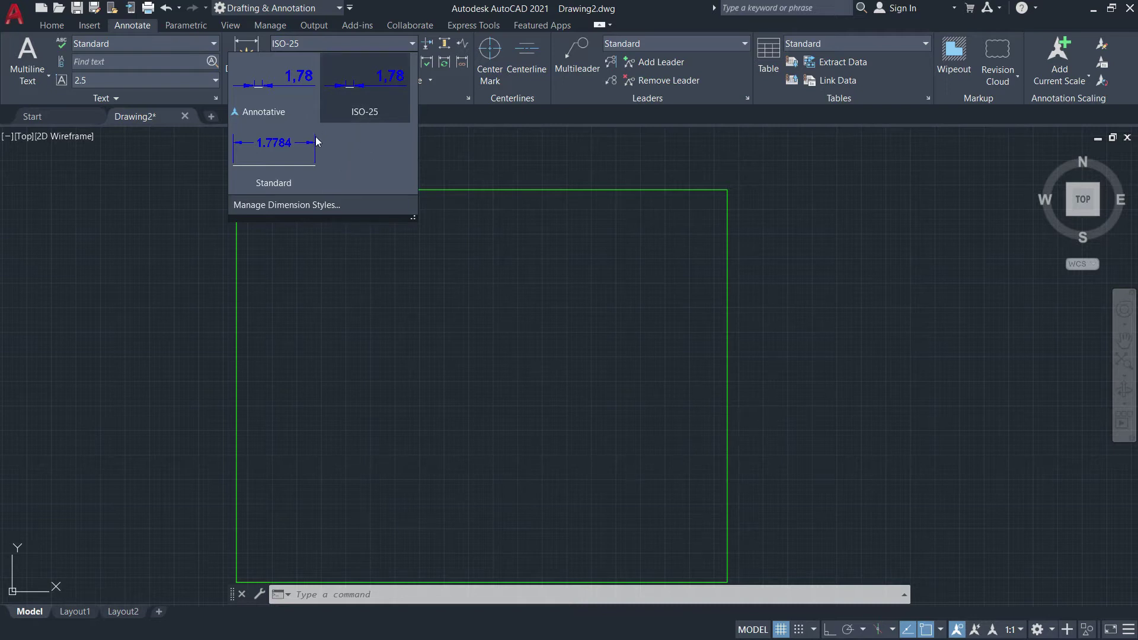
click(285, 167)
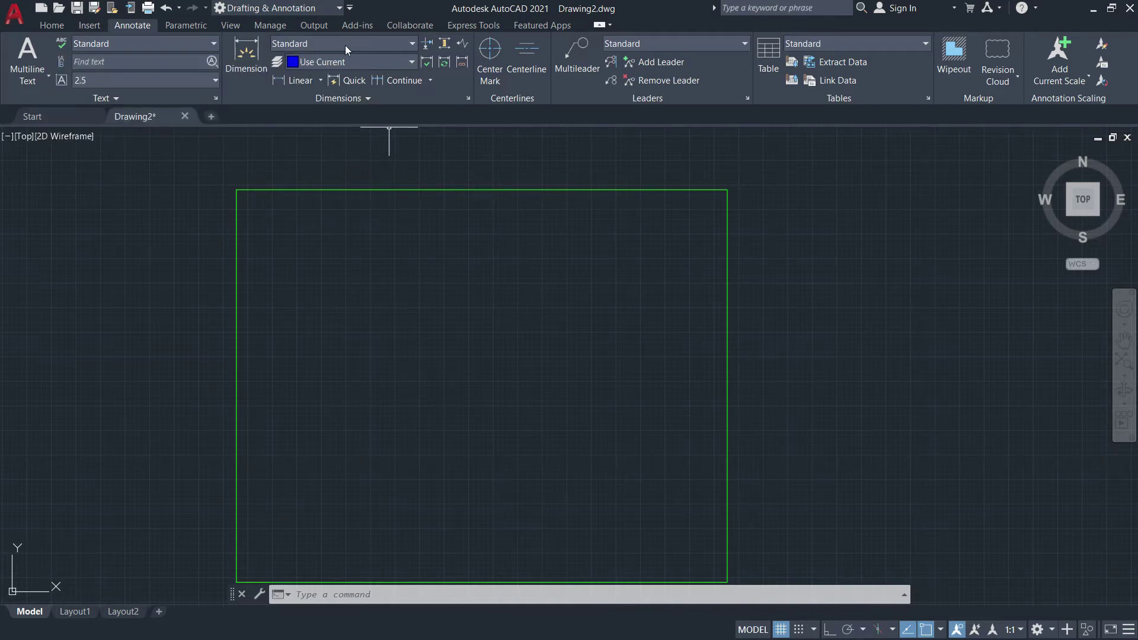
click(49, 25)
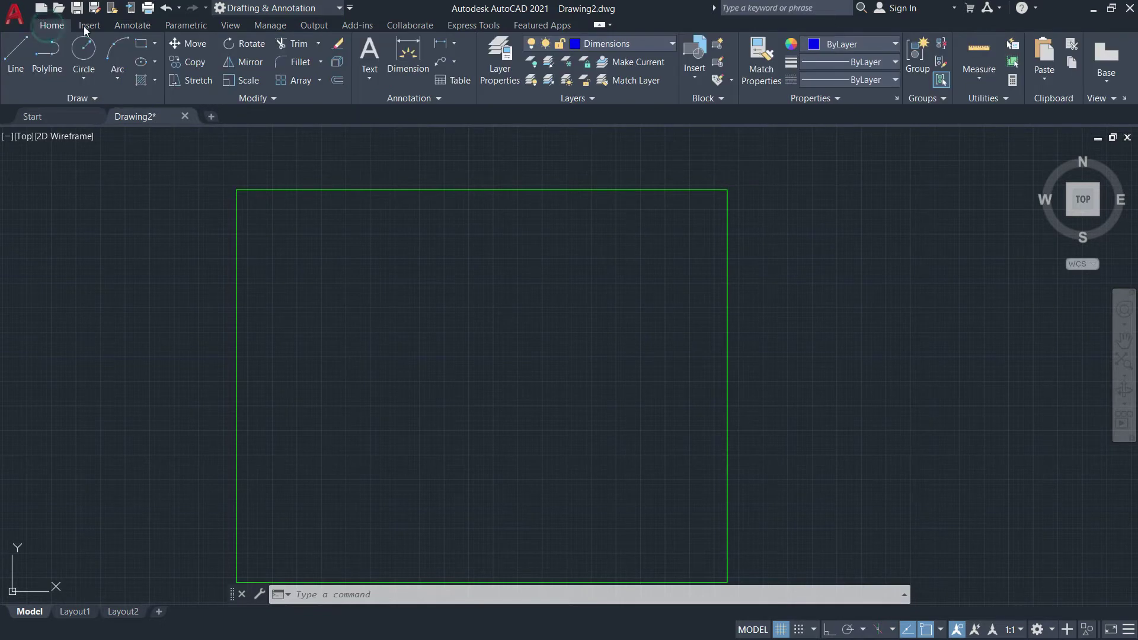
click(438, 98)
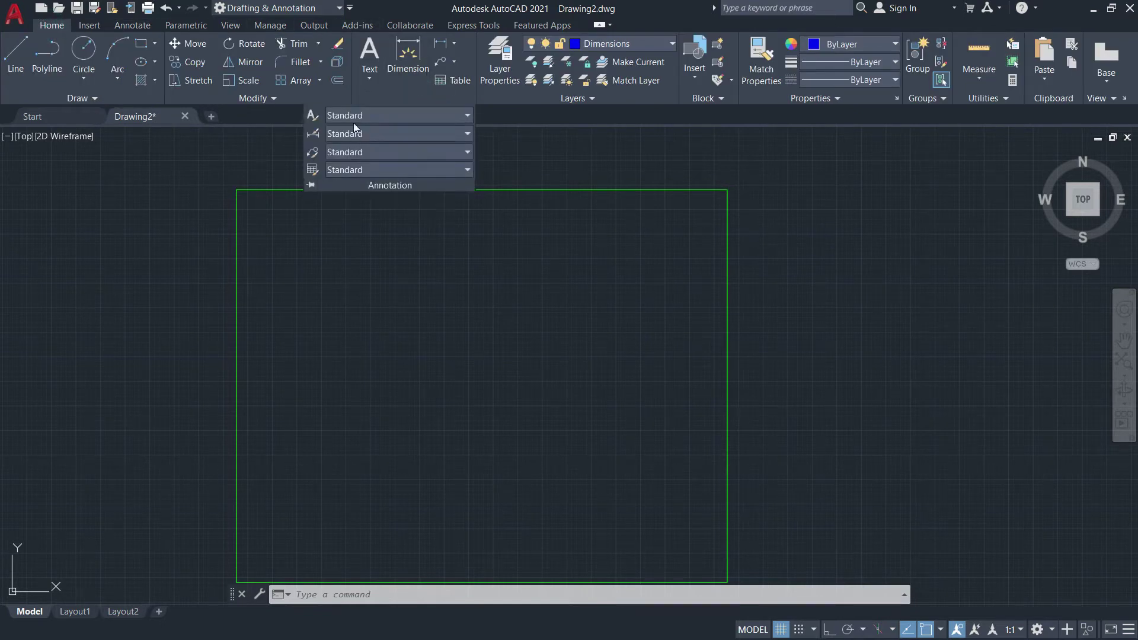
click(543, 152)
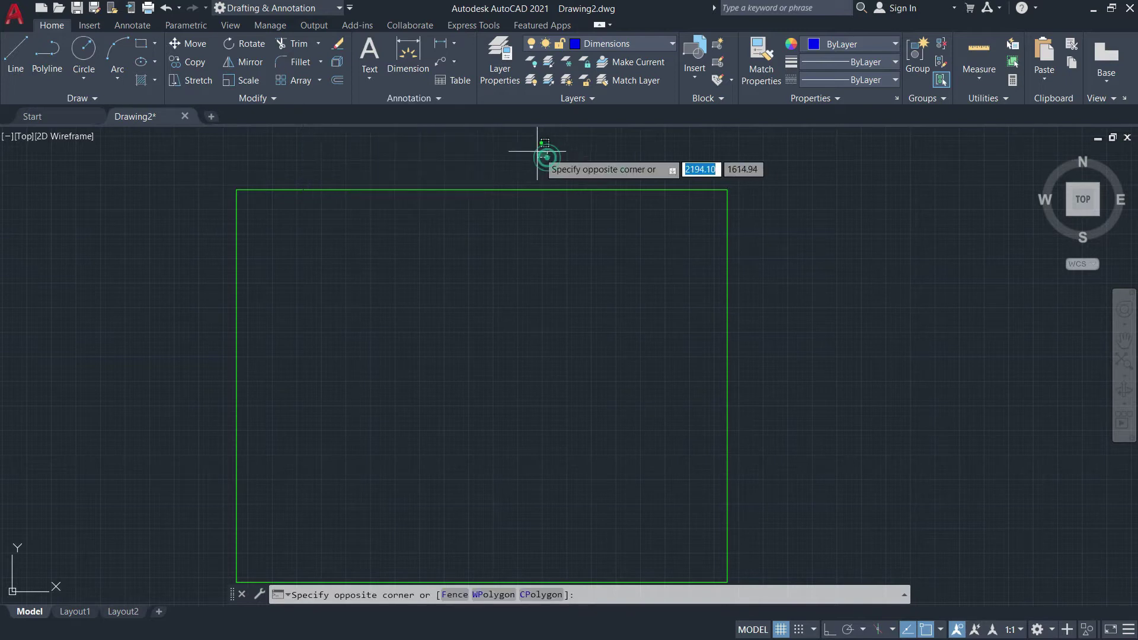
click(466, 158)
middle_drag(466, 157, 456, 302)
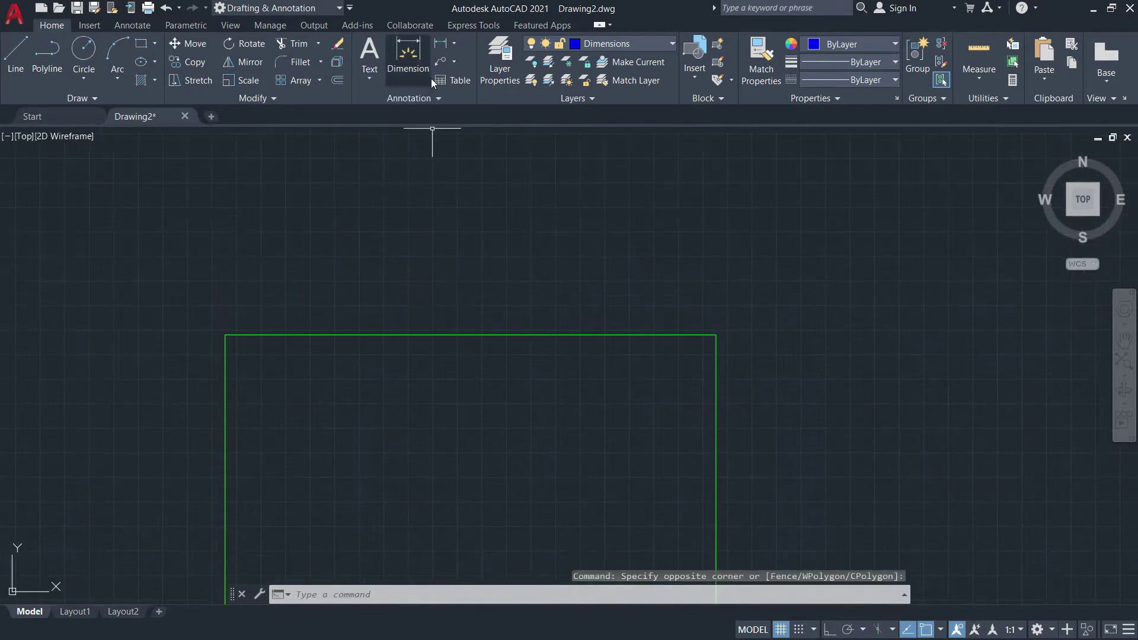
click(453, 44)
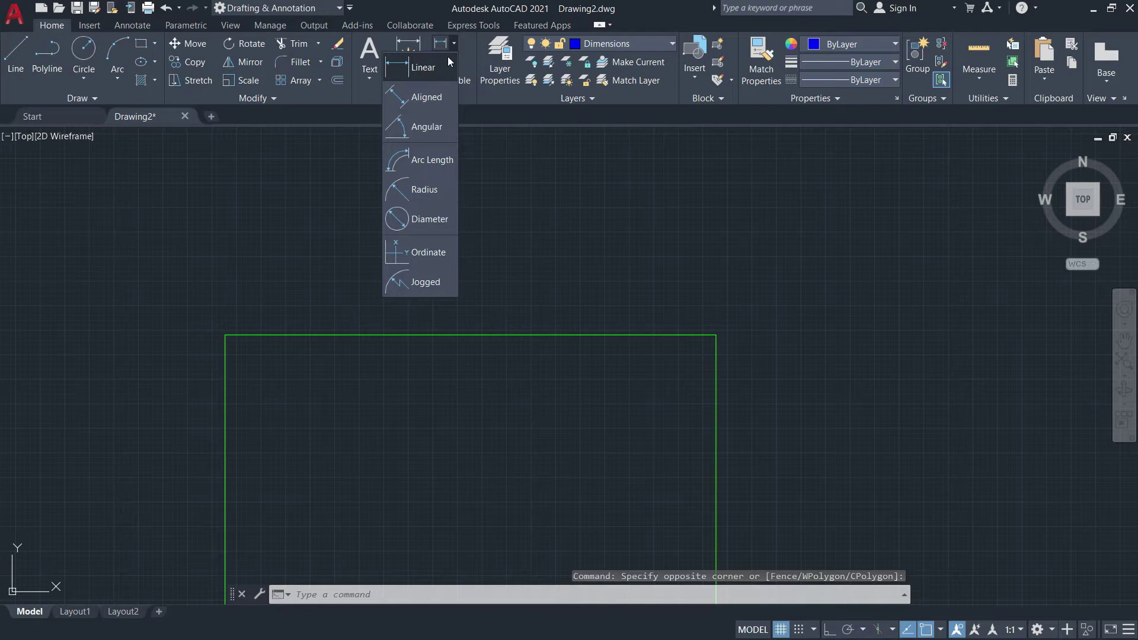
click(453, 44)
click(132, 25)
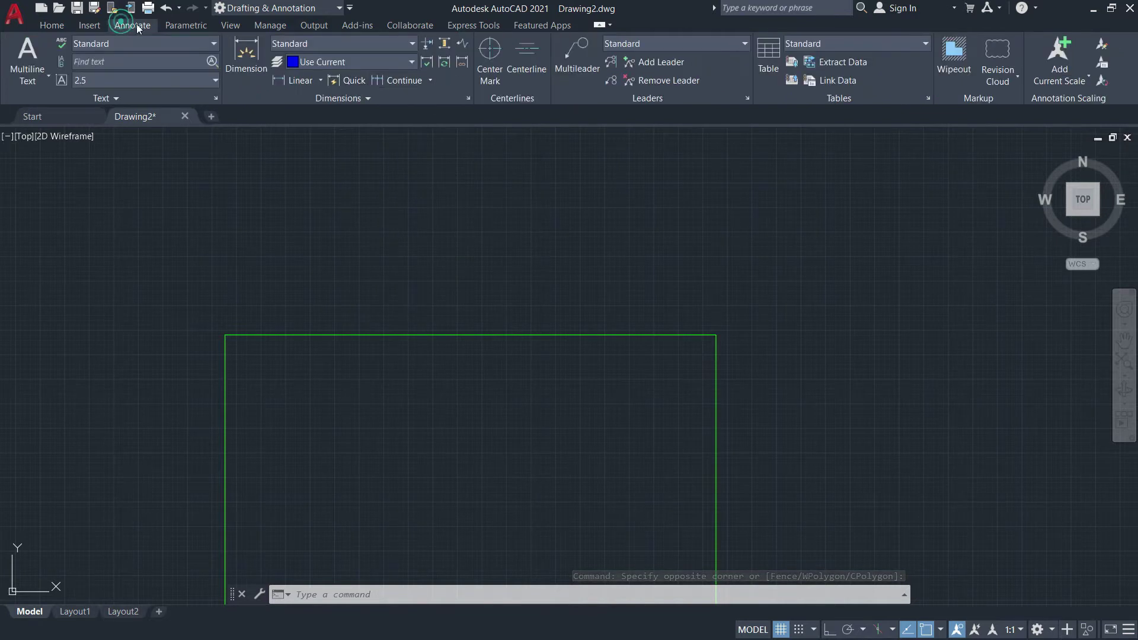
click(320, 81)
click(320, 81)
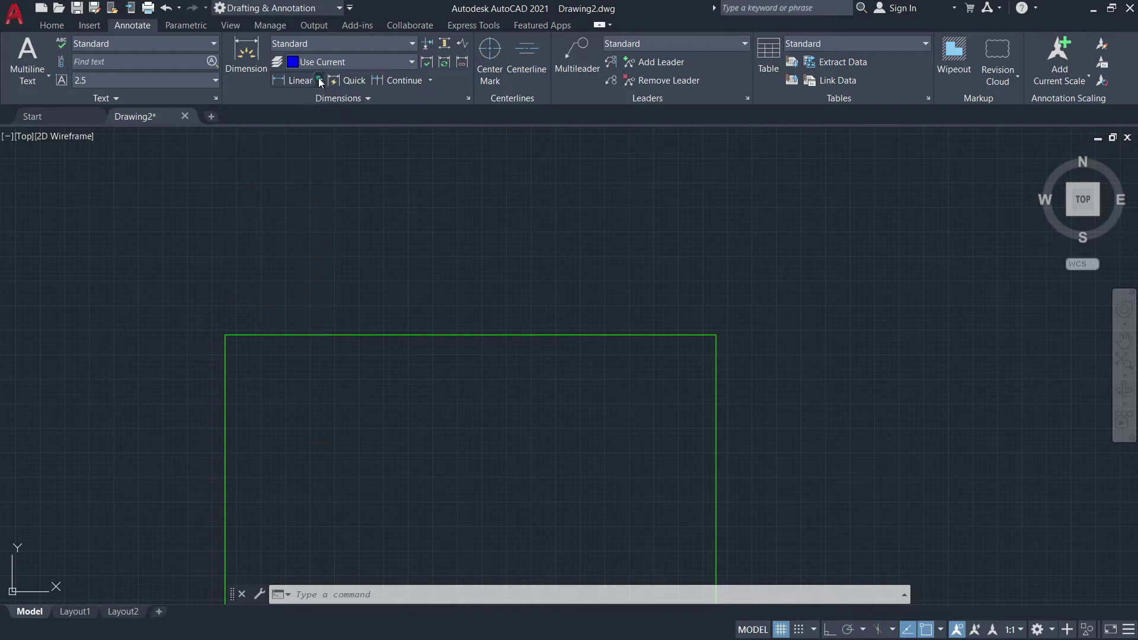
click(42, 25)
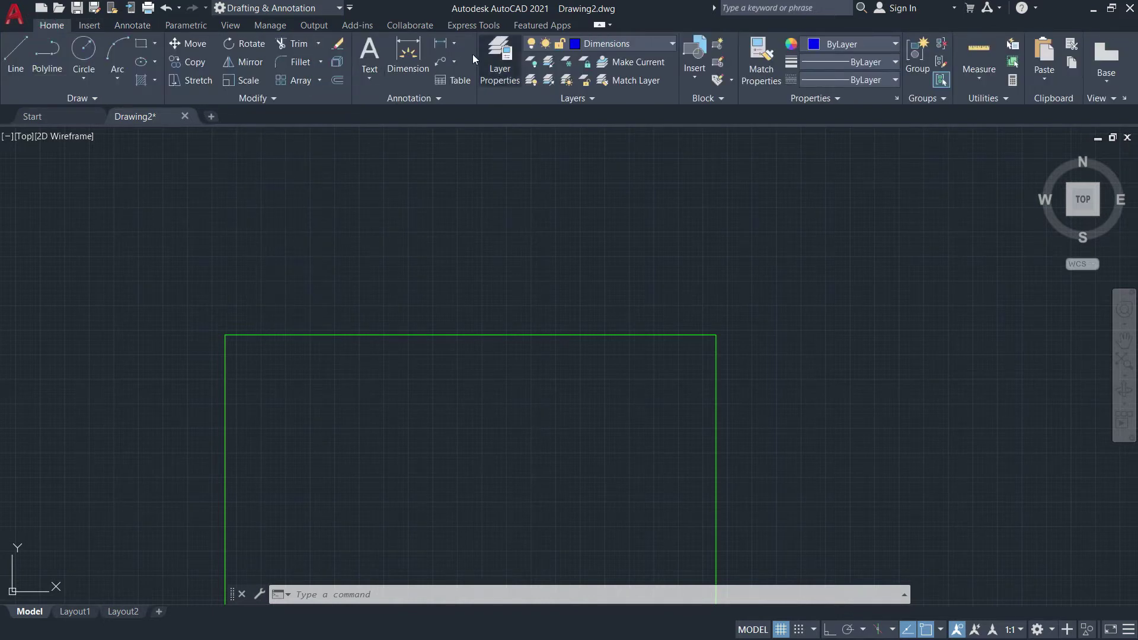
Add a linear dimension between the two upper corners of the rectangle, placing the dimension line above the top edge.
click(455, 44)
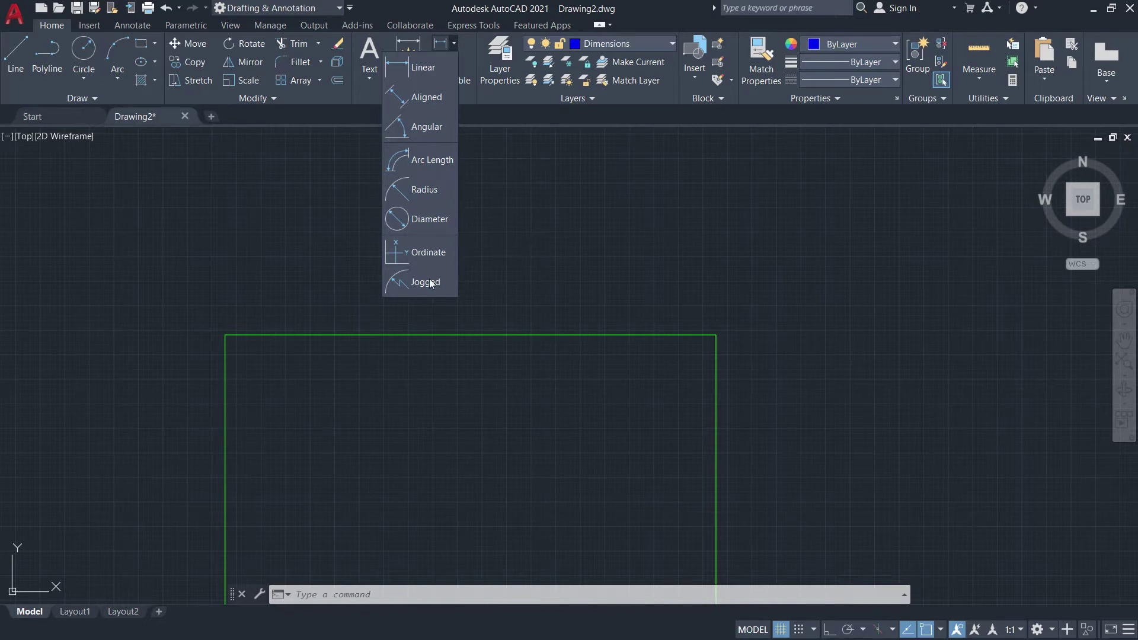
scroll(427, 327, down, 4)
scroll(429, 340, up, 4)
scroll(415, 336, up, 2)
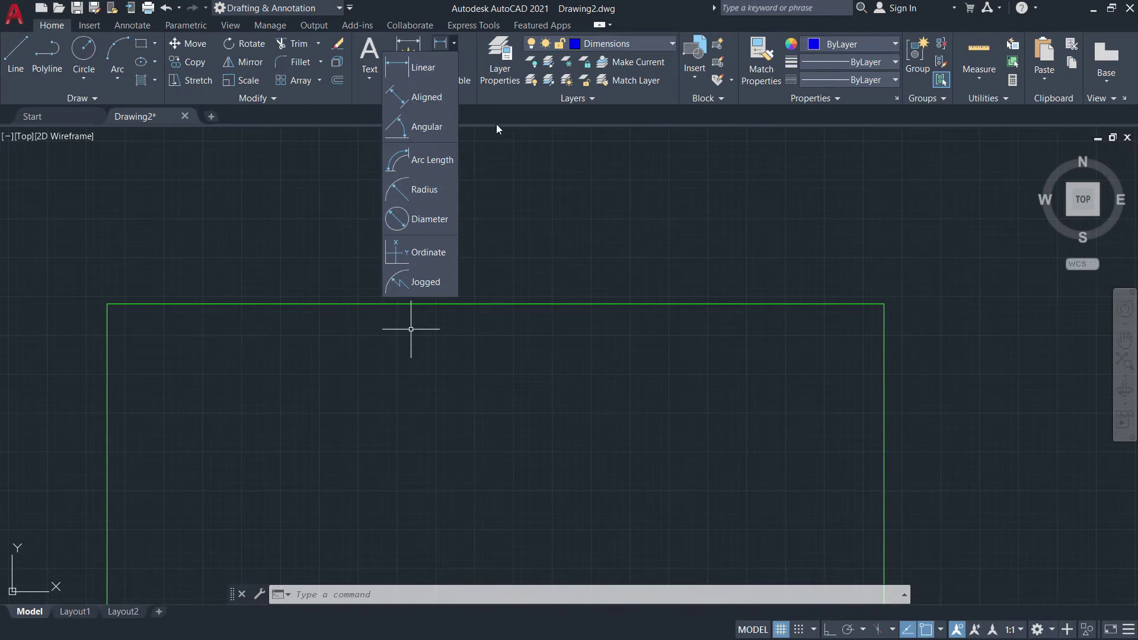
click(423, 69)
middle_drag(433, 206, 483, 344)
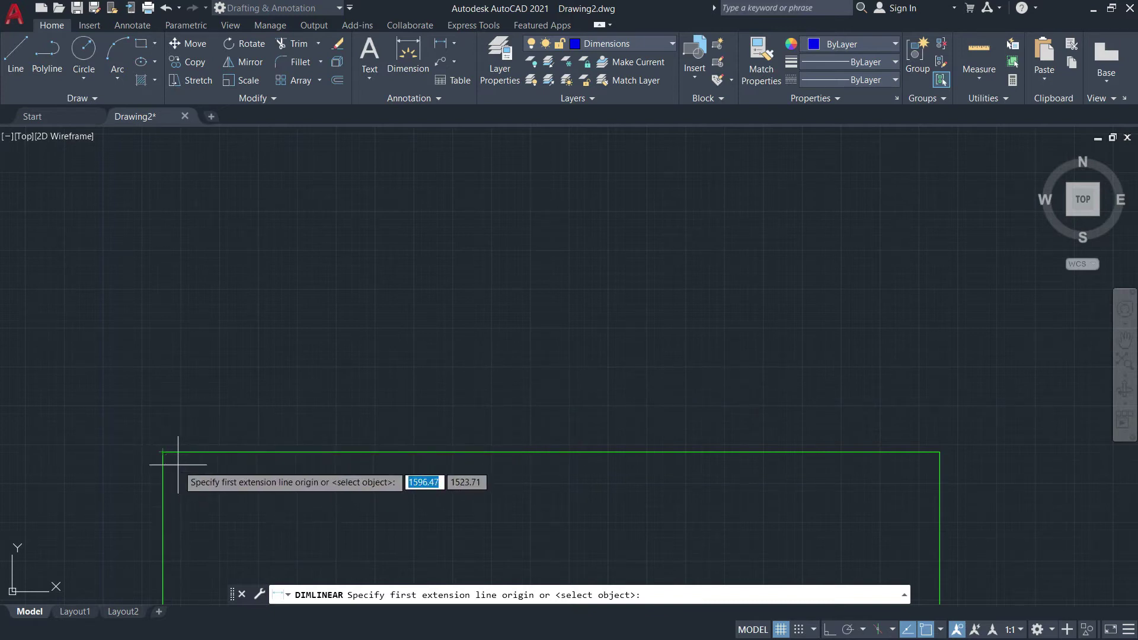
middle_drag(183, 436, 222, 409)
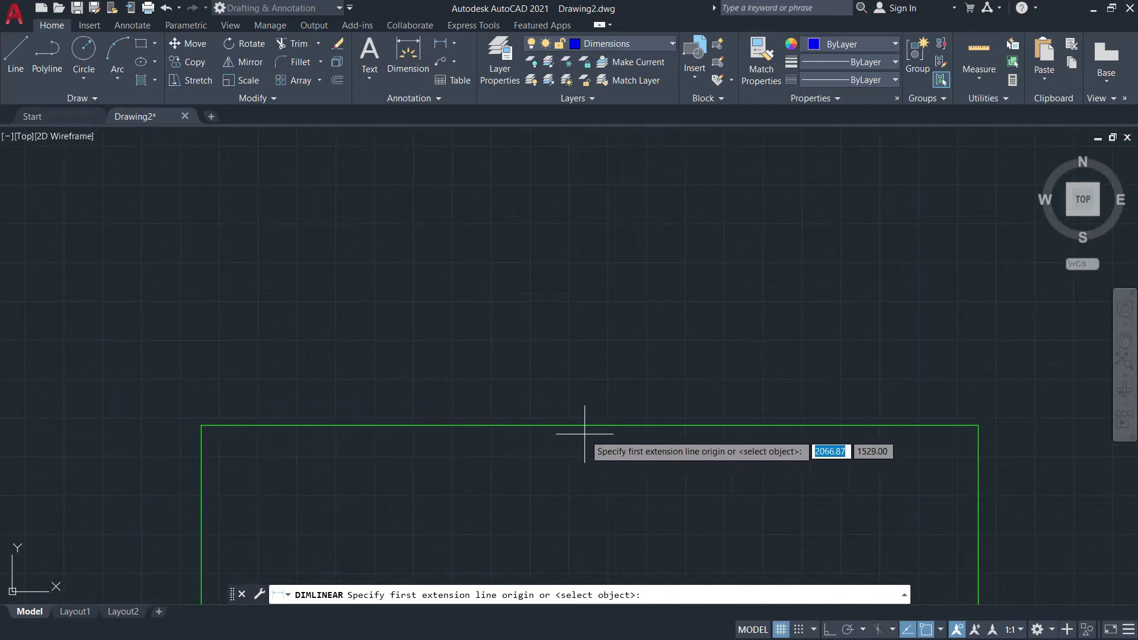
mouse_move(340, 375)
middle_down()
mouse_move(344, 421)
mouse_move(315, 389)
middle_up()
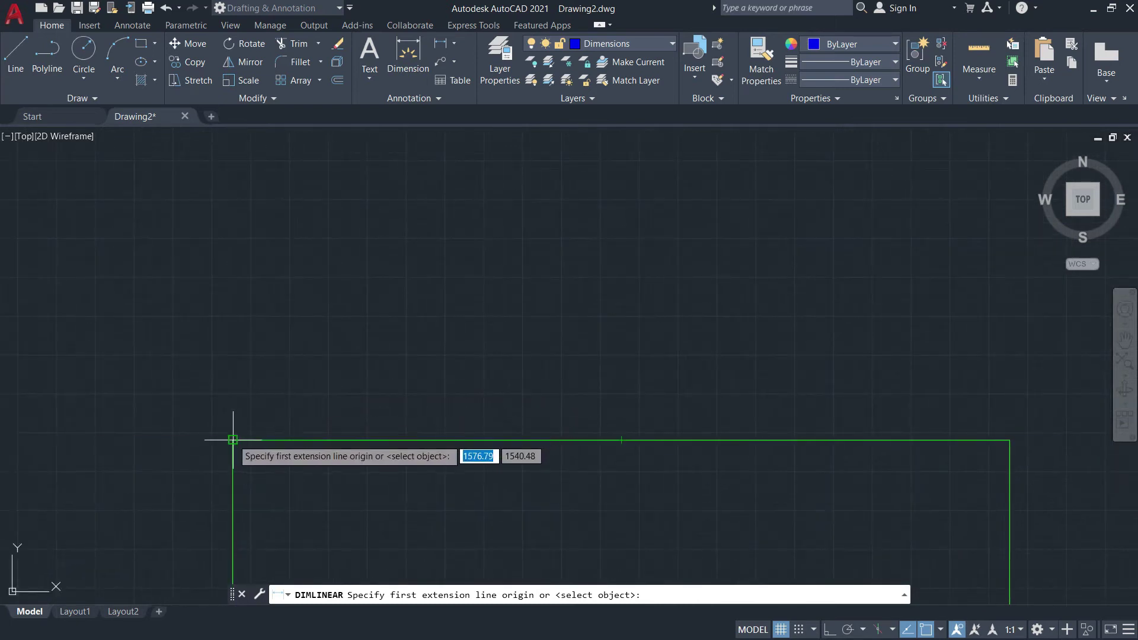
click(233, 441)
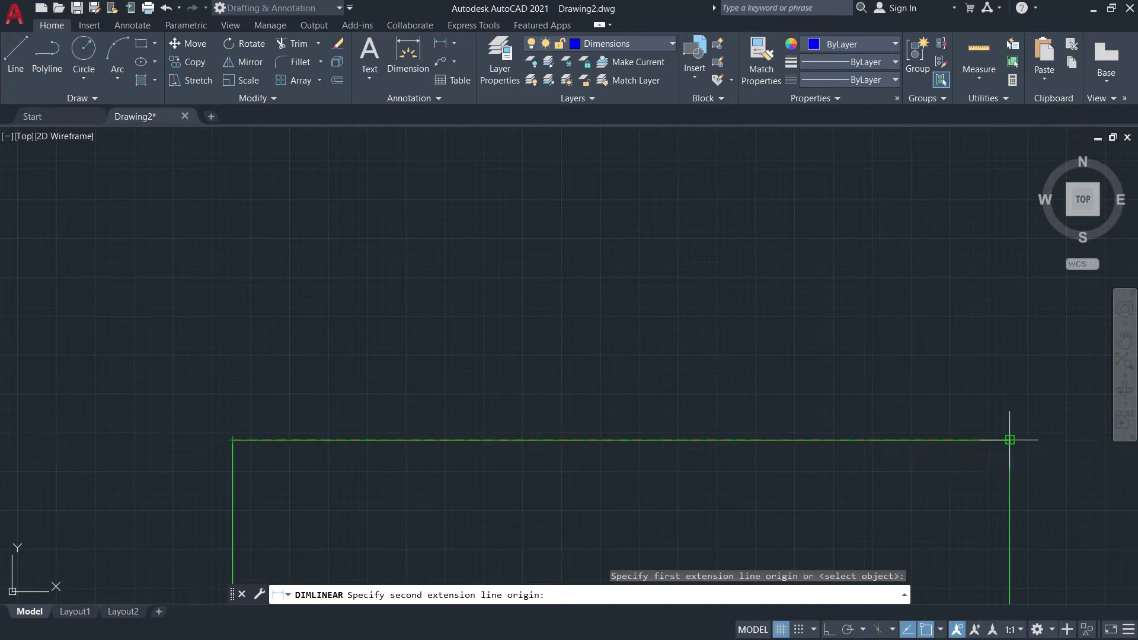
click(1010, 440)
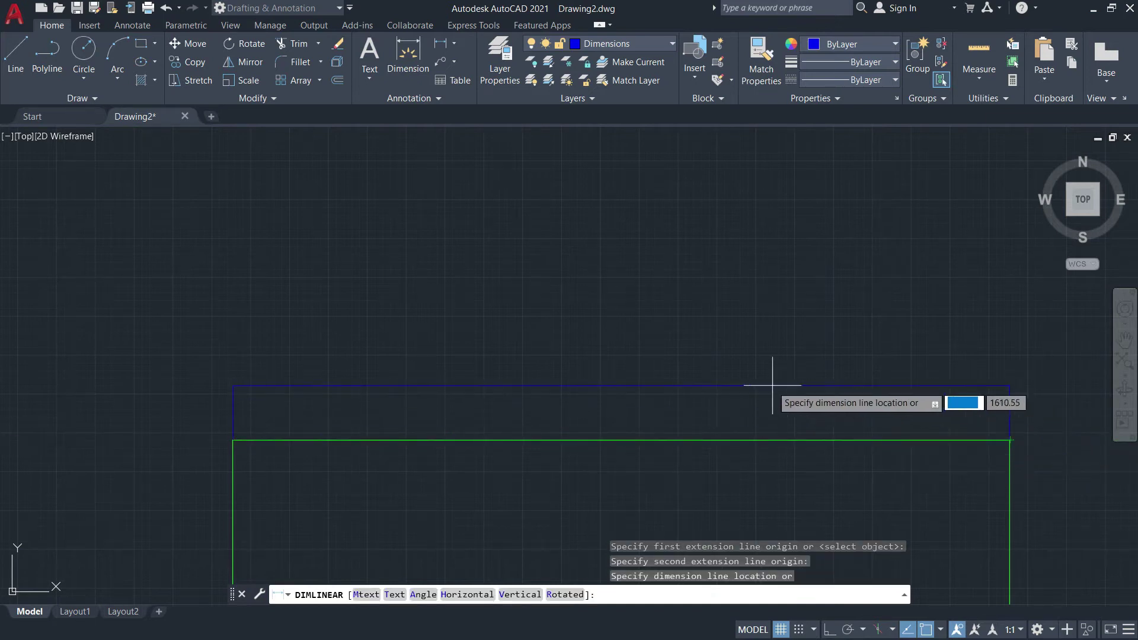
mouse_move(670, 267)
middle_down()
mouse_move(671, 290)
mouse_move(625, 331)
mouse_move(609, 313)
middle_up()
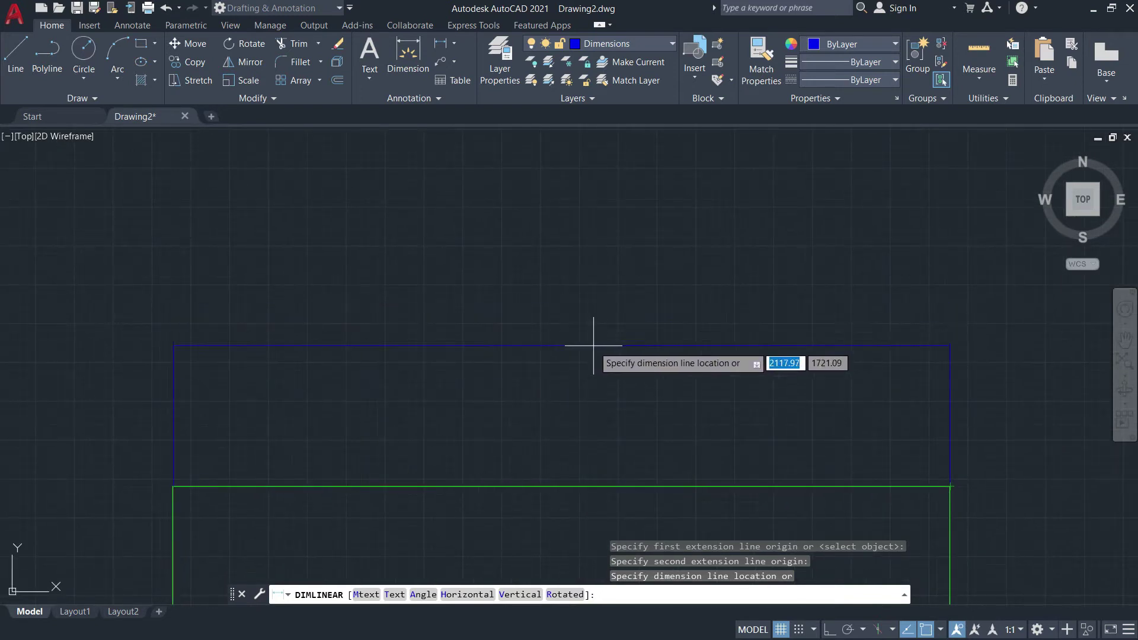
click(579, 307)
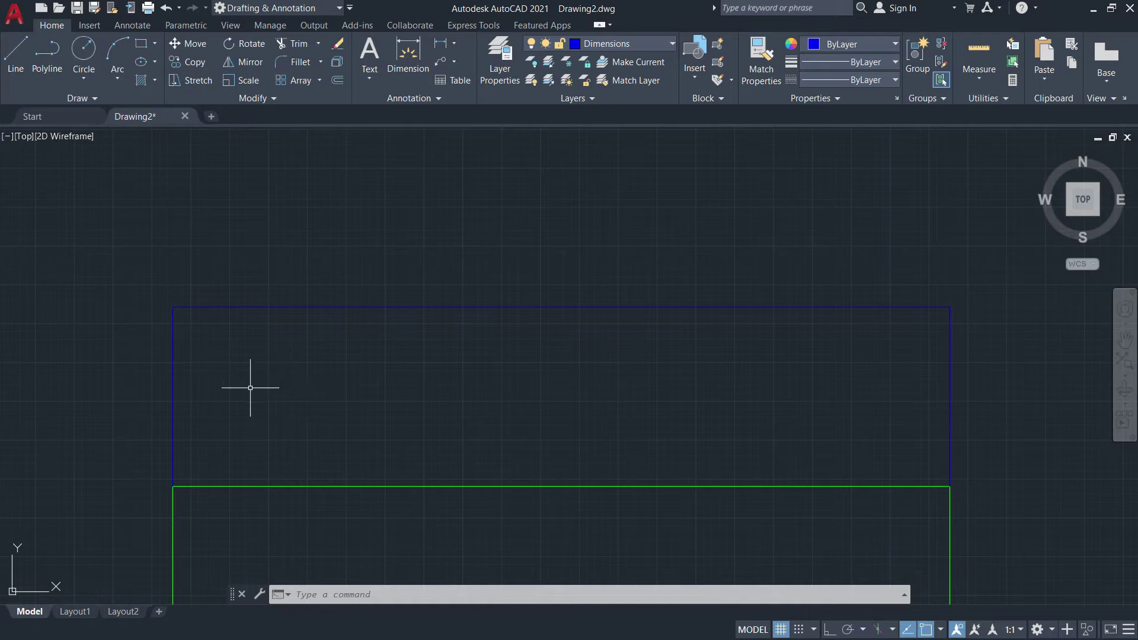
Examine the size and precision of the text on the new dimension above the rectangle.
scroll(567, 300, up, 2)
scroll(567, 300, up, 3)
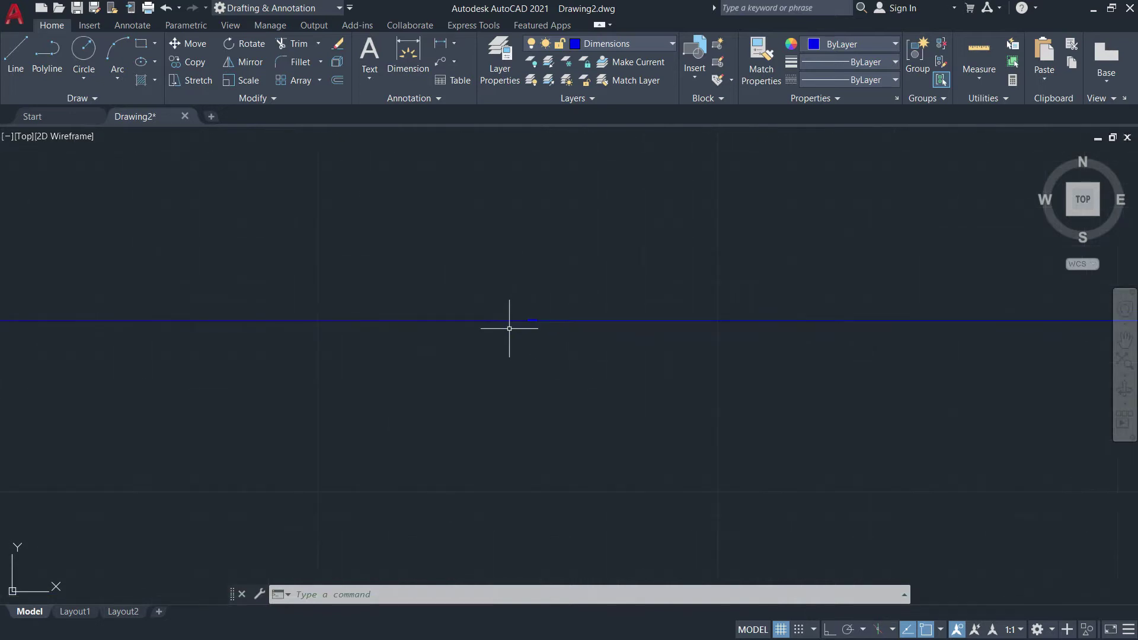
scroll(502, 330, up, 5)
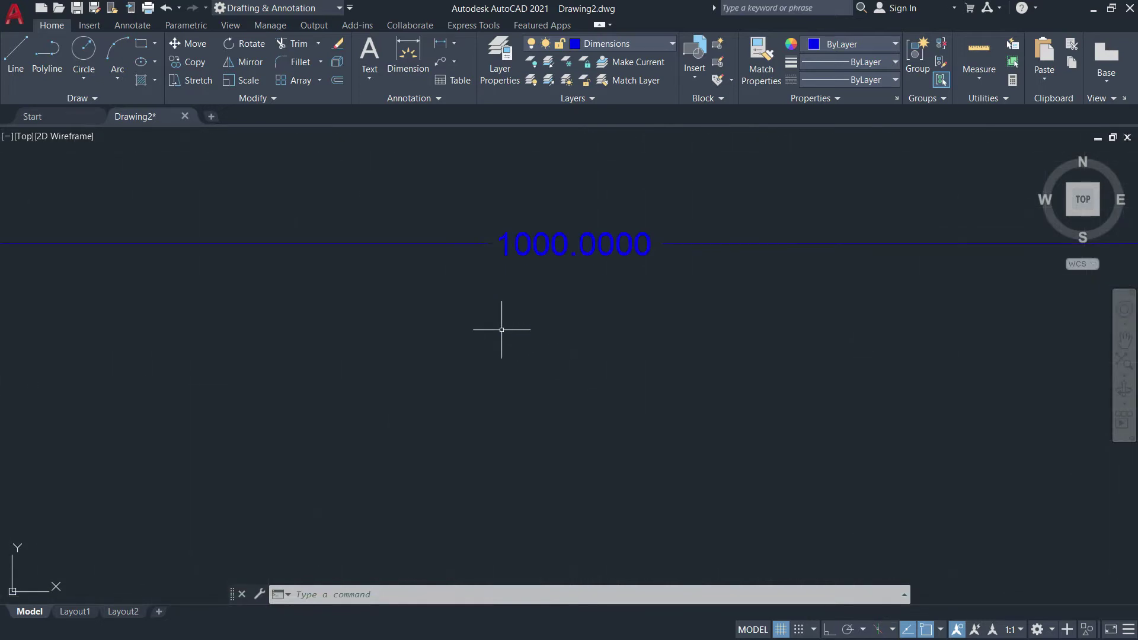
mouse_move(488, 318)
middle_down()
mouse_move(536, 331)
mouse_move(576, 386)
middle_up()
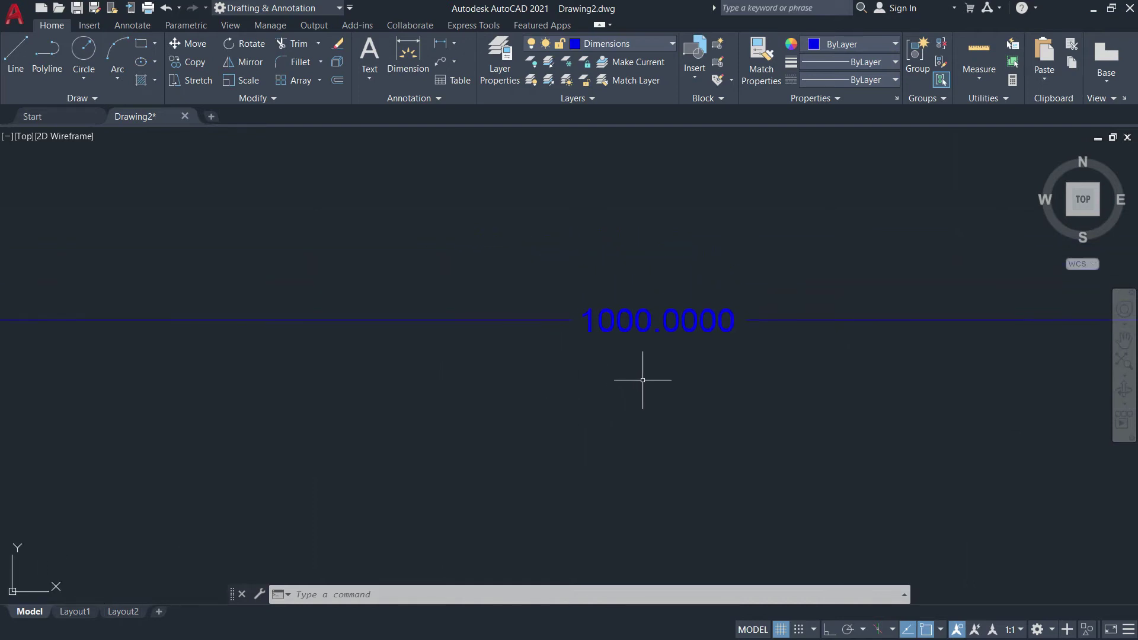
scroll(643, 371, down, 5)
scroll(348, 419, down, 2)
middle_drag(553, 424, 646, 410)
scroll(254, 320, up, 2)
scroll(312, 371, down, 2)
middle_drag(466, 405, 427, 322)
scroll(439, 275, down, 2)
mouse_move(445, 247)
middle_down()
mouse_move(435, 325)
mouse_move(501, 340)
middle_up()
scroll(424, 328, down, 2)
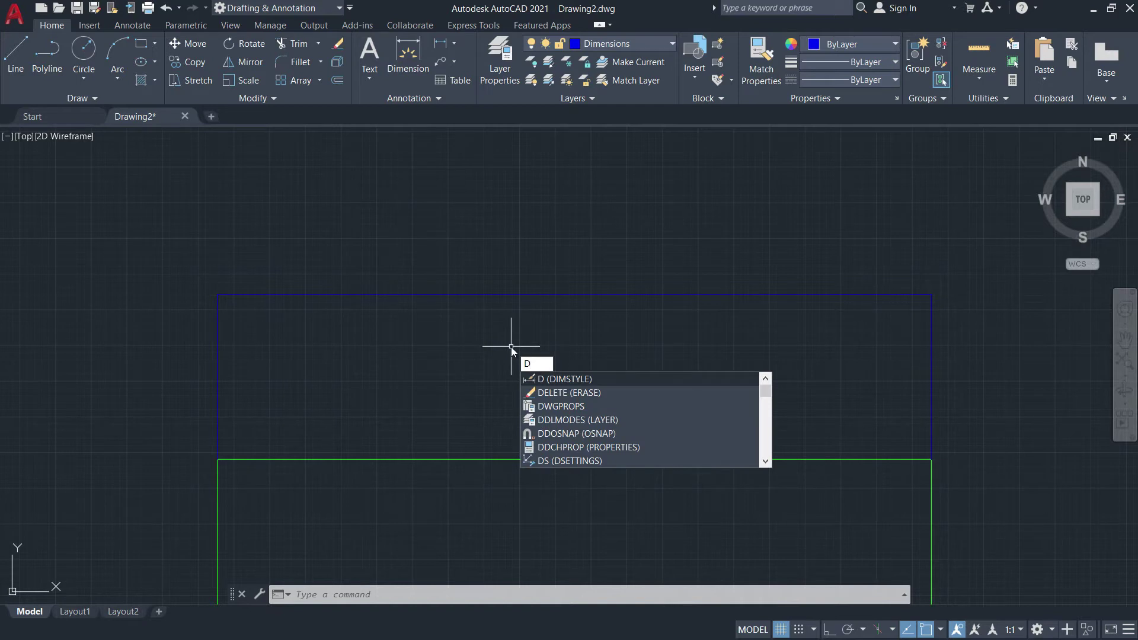
Review the dimension line and extension line settings of the Standard dimension style, leaving without saving changes.
key(Return)
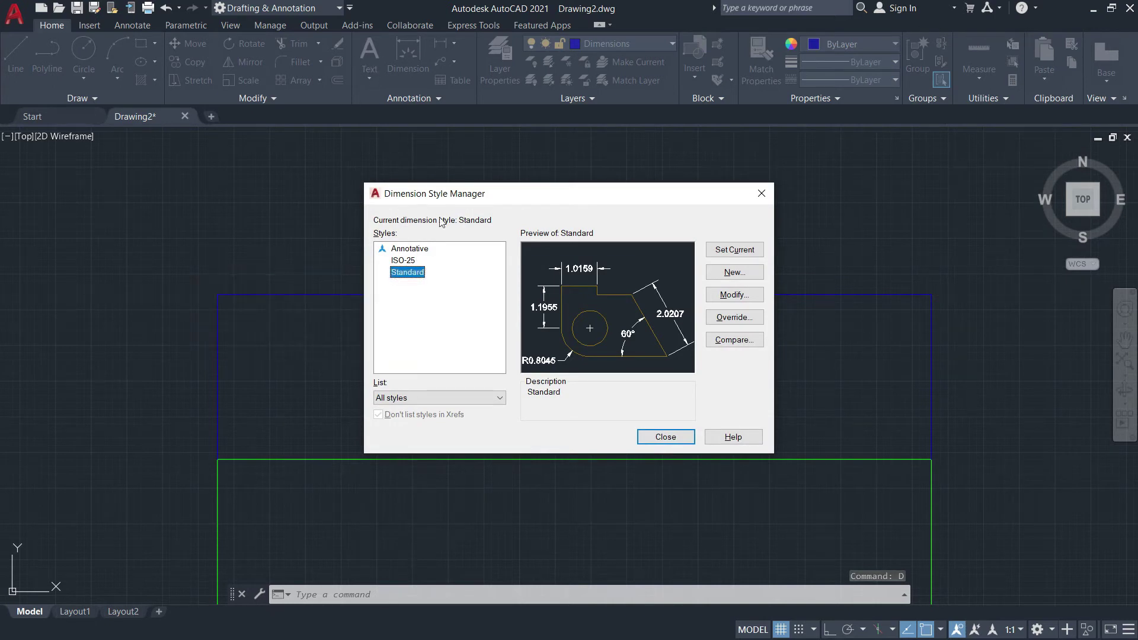
click(407, 276)
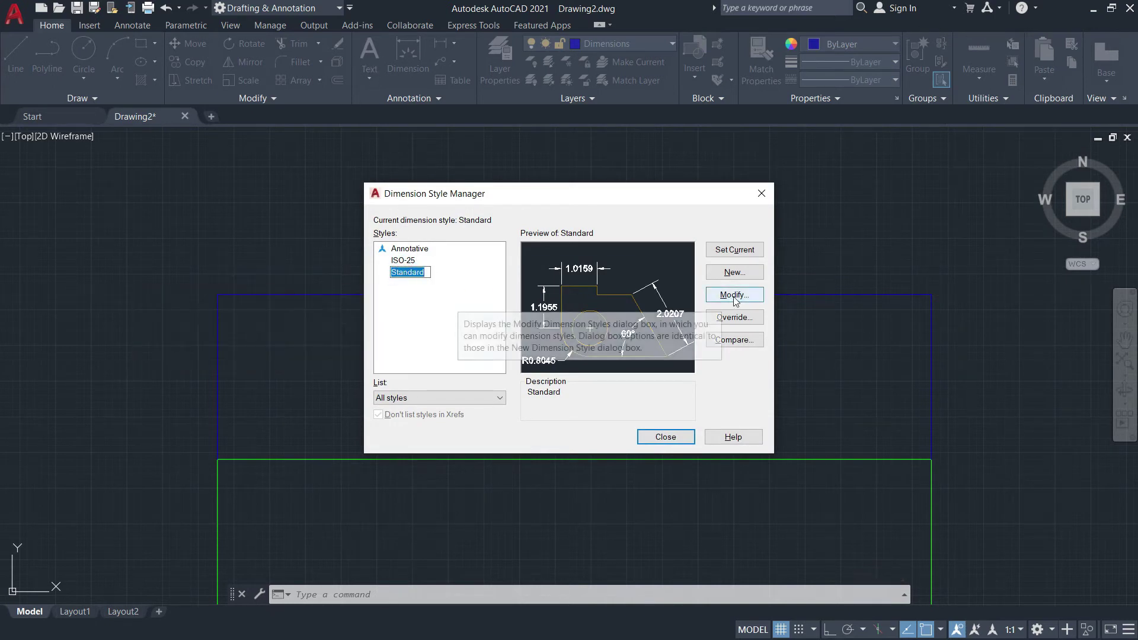
click(452, 290)
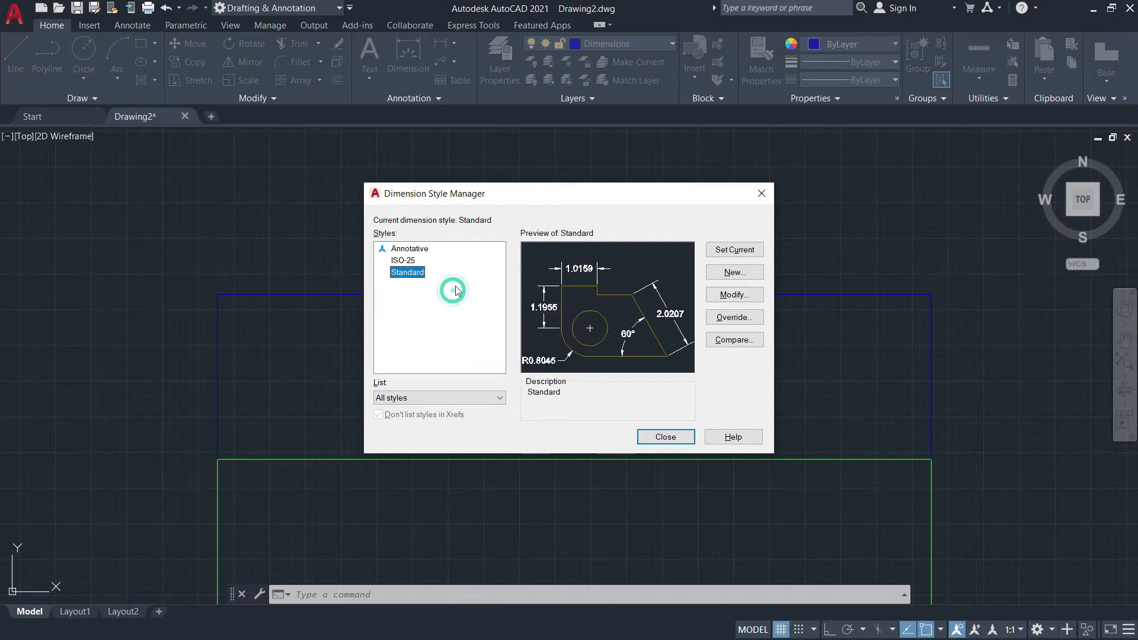
click(731, 278)
click(735, 295)
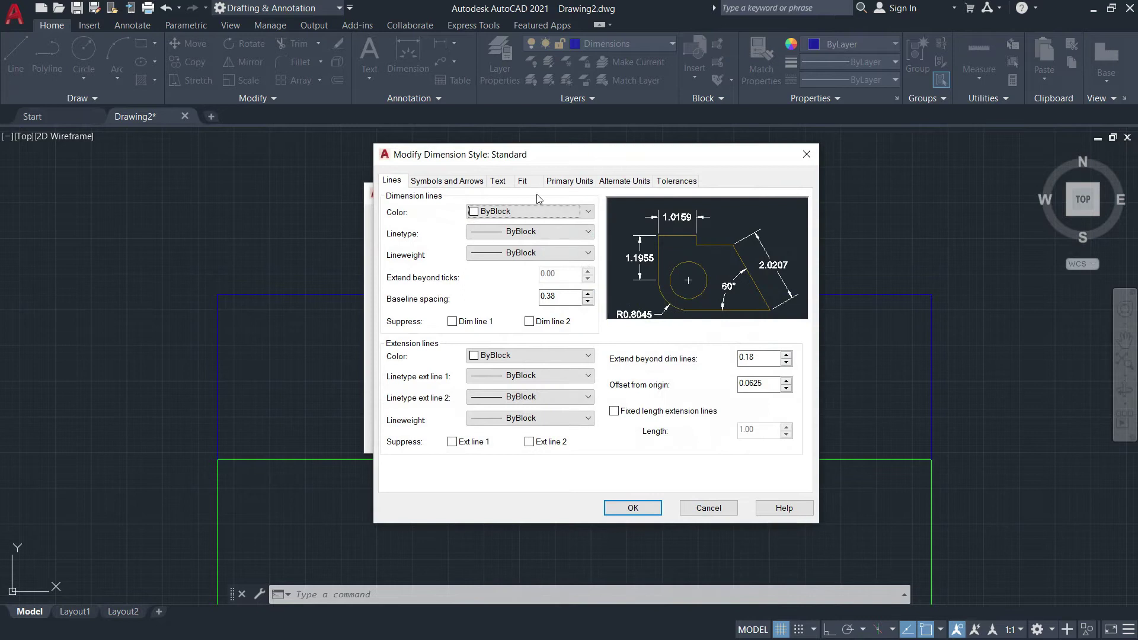
drag(538, 158, 508, 166)
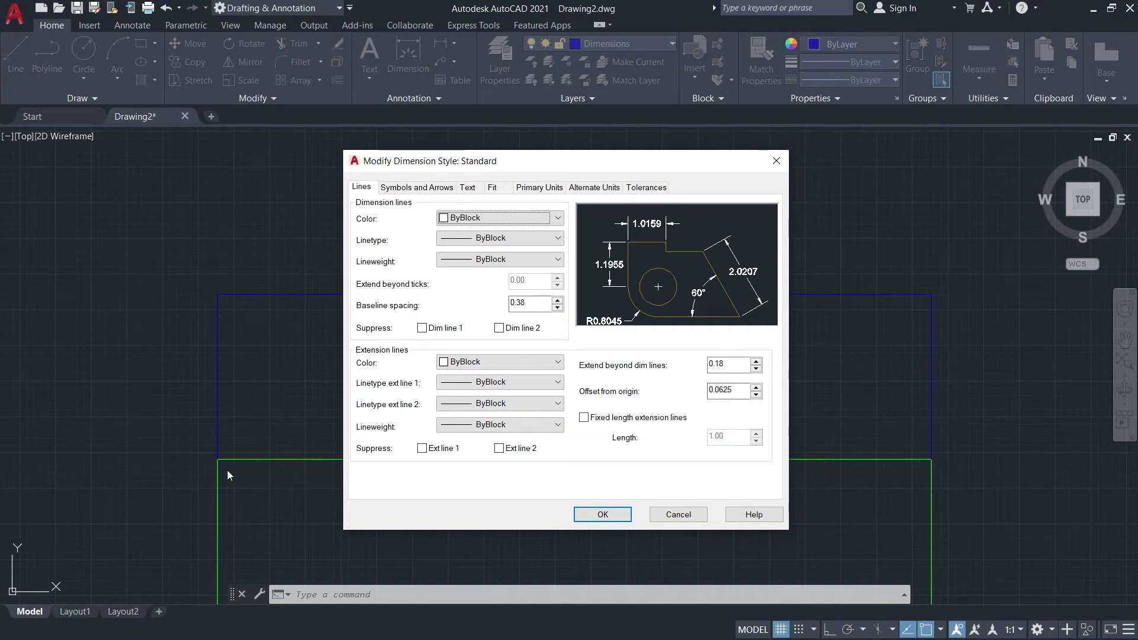
click(676, 515)
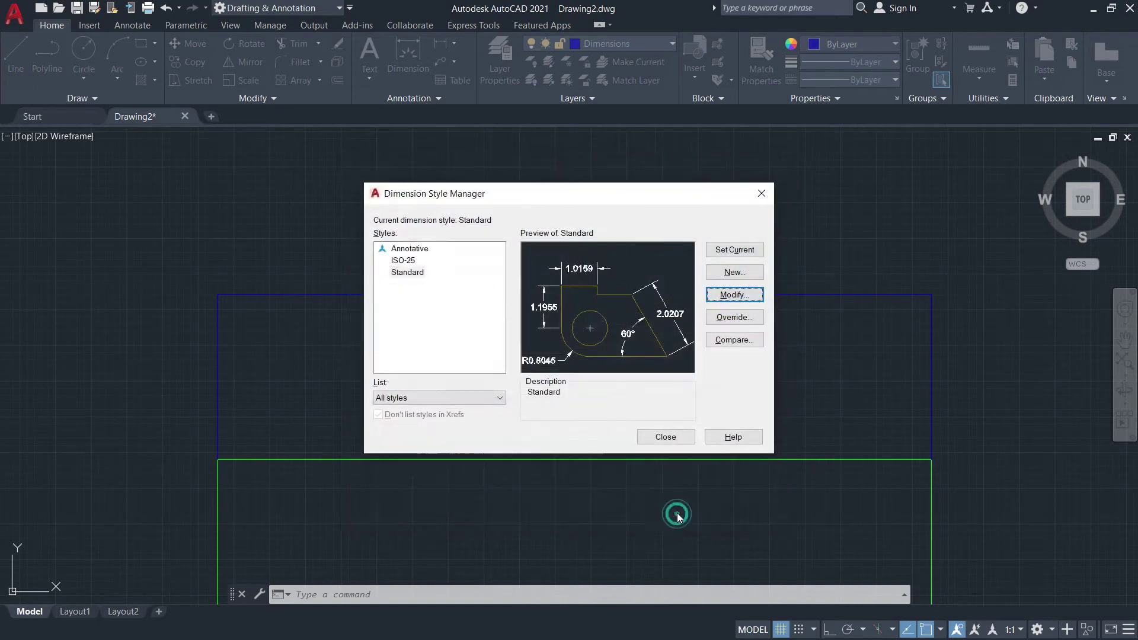
click(673, 435)
Examine the offset between the dimension's extension lines and the rectangle's upper-left and upper-right corners.
scroll(216, 460, up, 5)
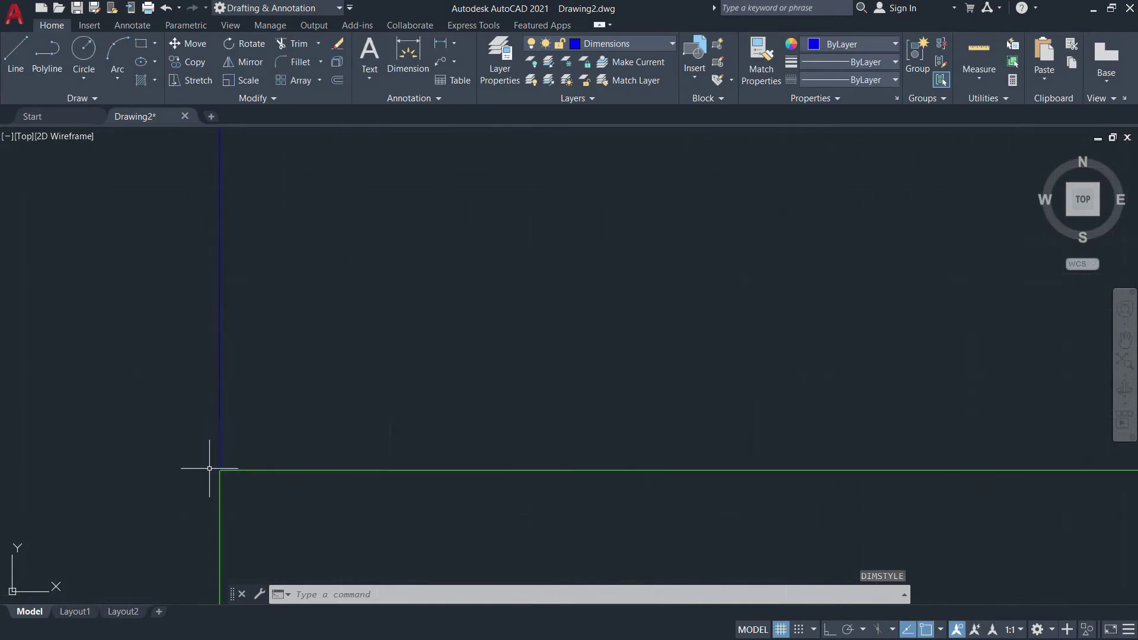
scroll(201, 418, down, 3)
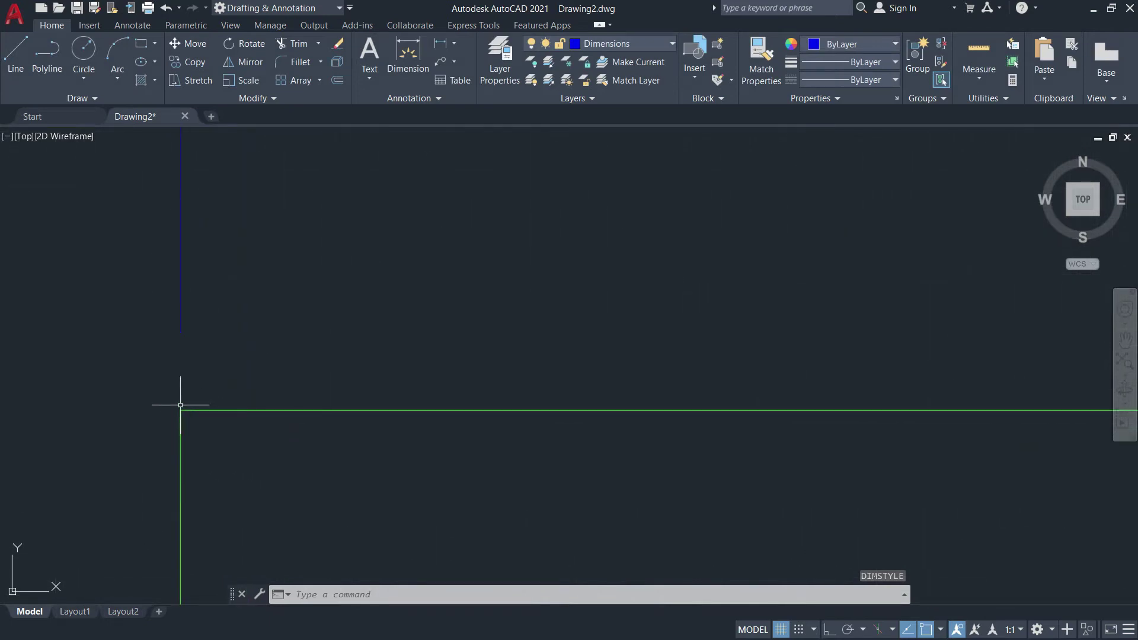
mouse_move(549, 459)
middle_down()
mouse_move(898, 453)
mouse_move(160, 339)
mouse_move(824, 339)
mouse_move(662, 356)
middle_up()
scroll(961, 348, down, 2)
scroll(1008, 350, up, 5)
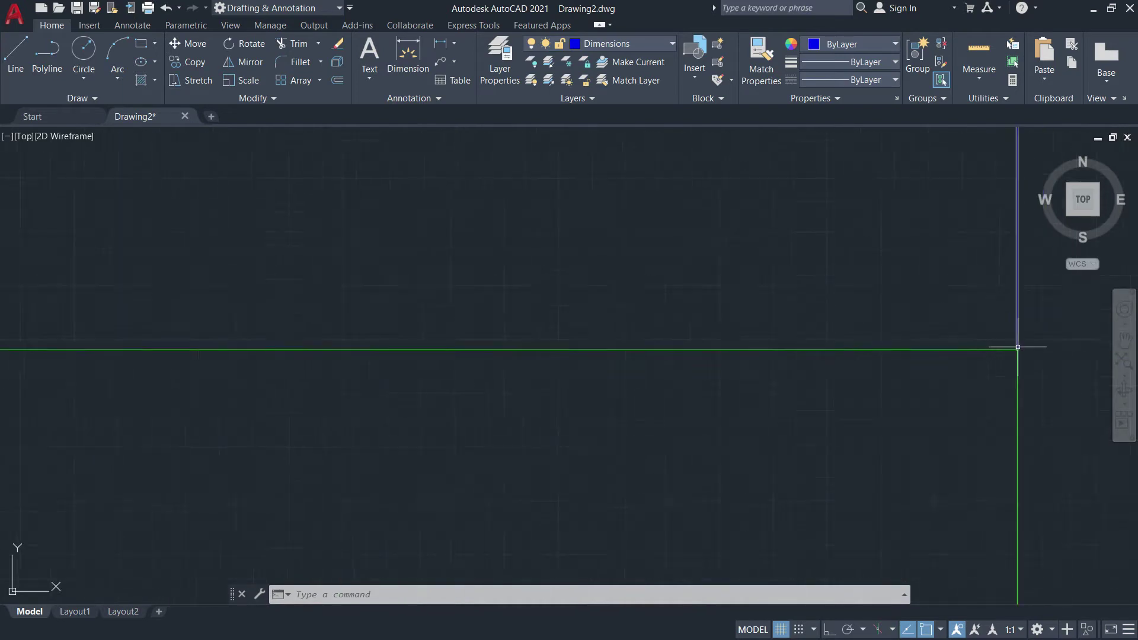
scroll(985, 352, down, 2)
scroll(688, 307, down, 4)
middle_drag(481, 264, 528, 300)
scroll(598, 329, up, 4)
middle_drag(598, 333, 583, 356)
scroll(565, 348, down, 3)
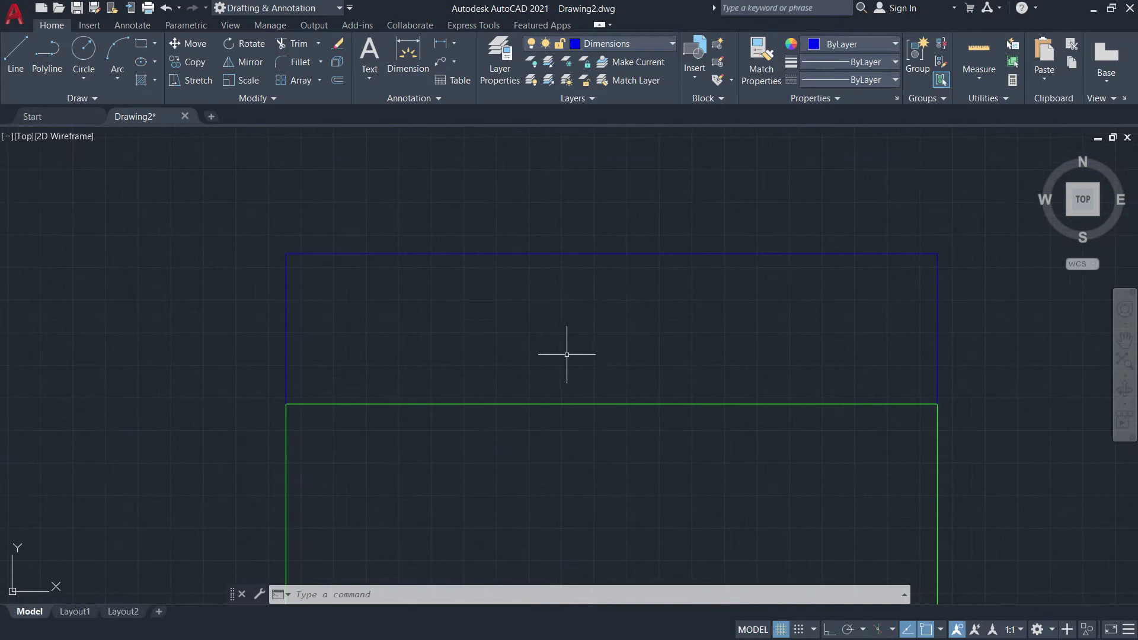
Modify the Standard dimension style's extension lines to use an offset from origin of 1 and extend 2 beyond the dimension lines.
key(Return)
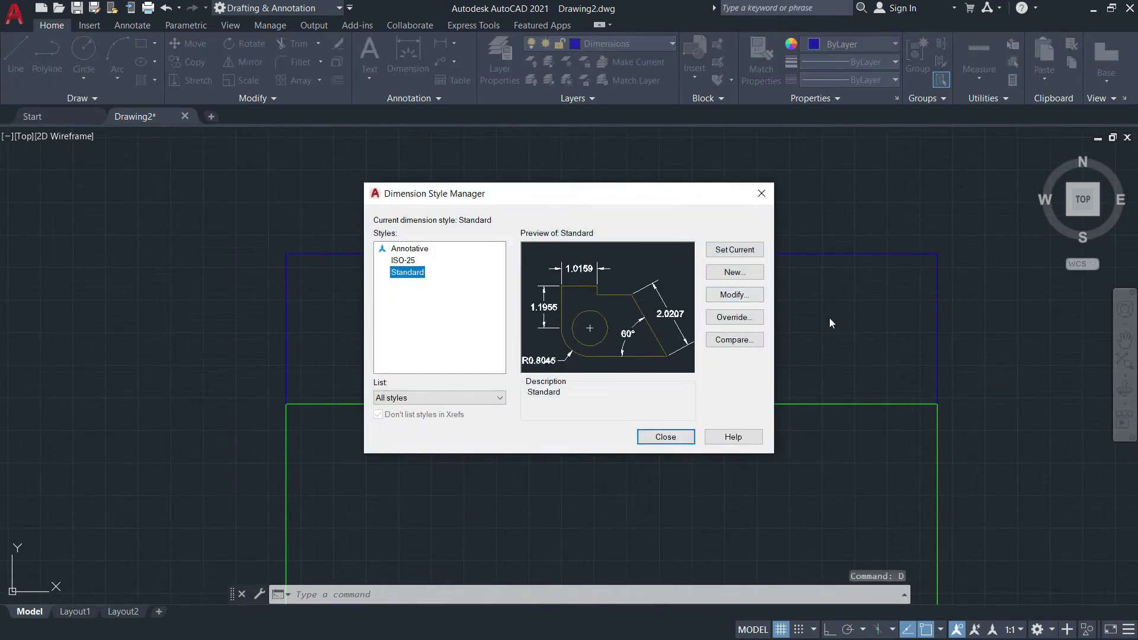
click(735, 294)
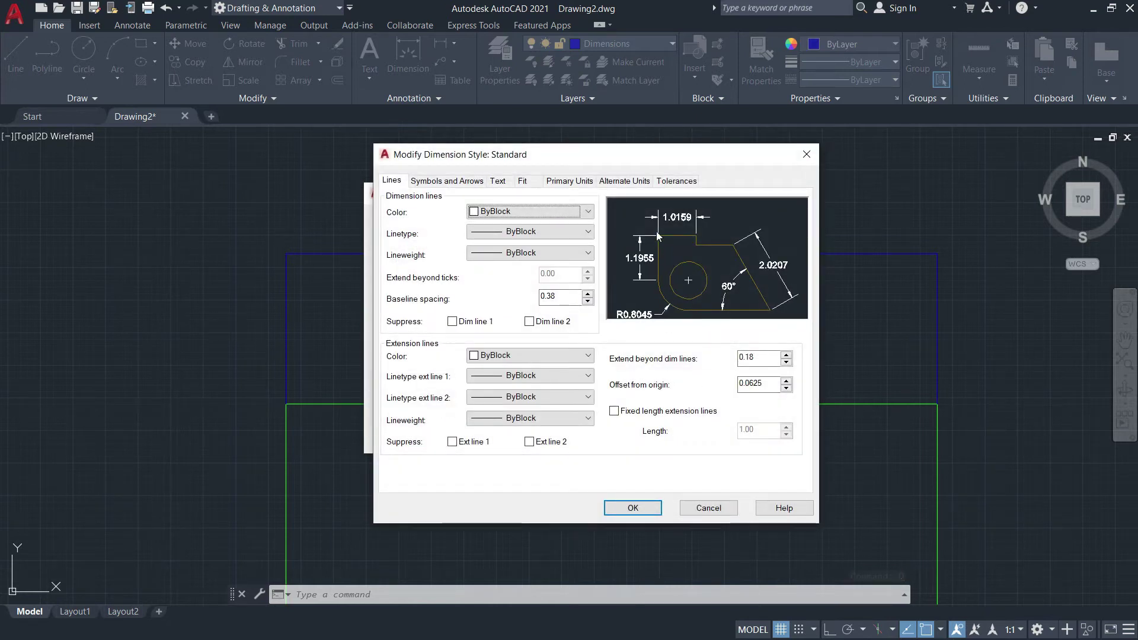
drag(772, 384, 729, 381)
text(1)
click(700, 397)
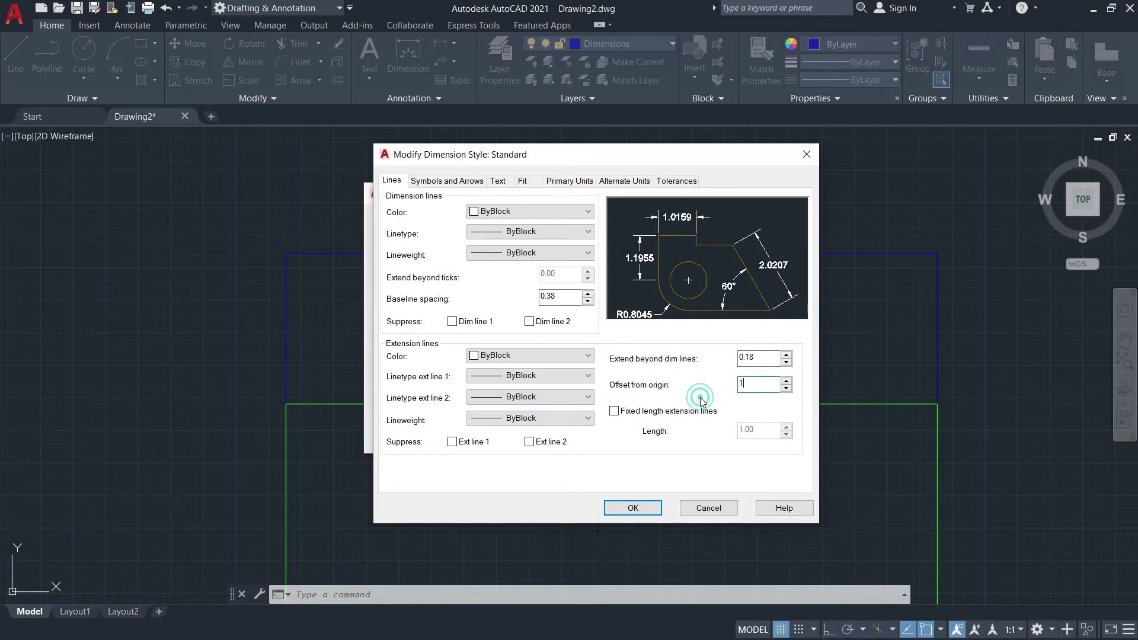
click(727, 398)
click(759, 359)
click(660, 239)
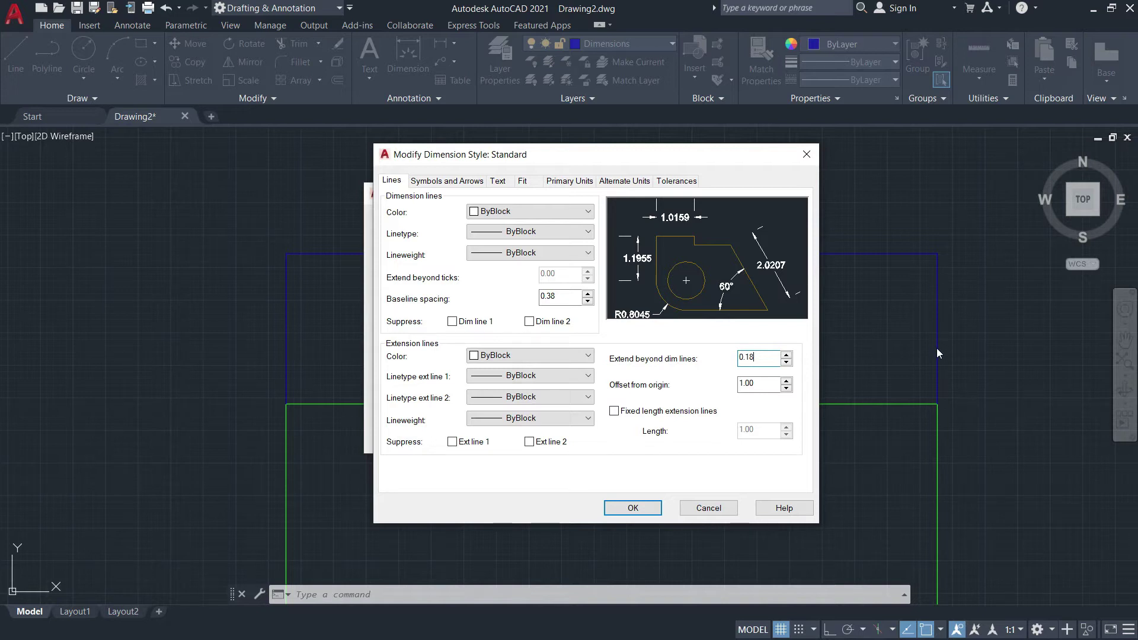
double_click(759, 357)
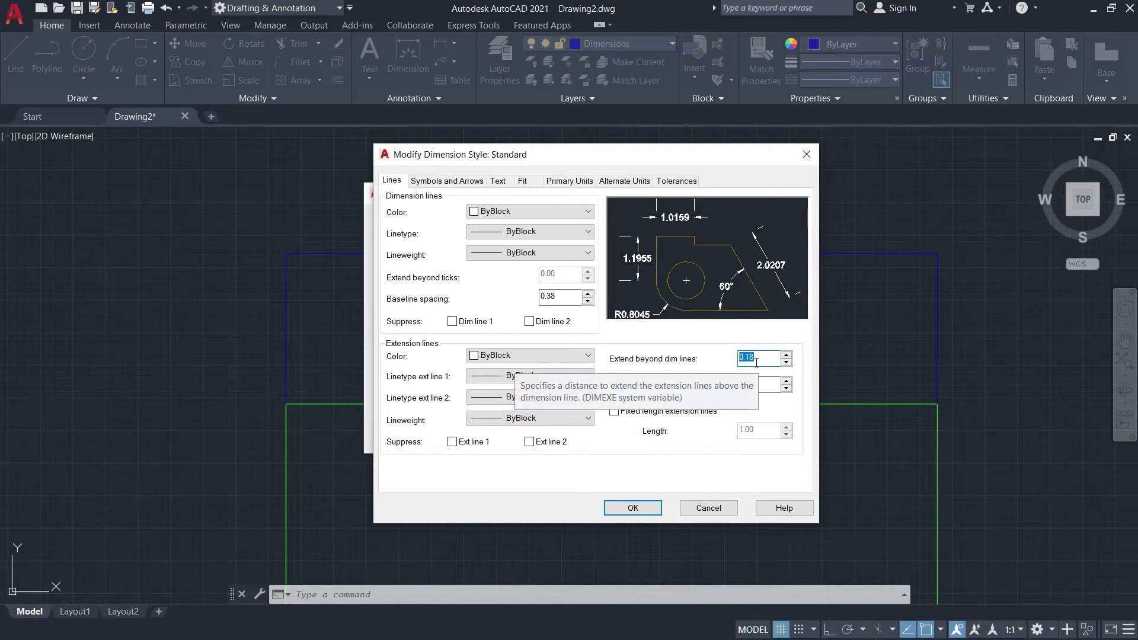
text(2)
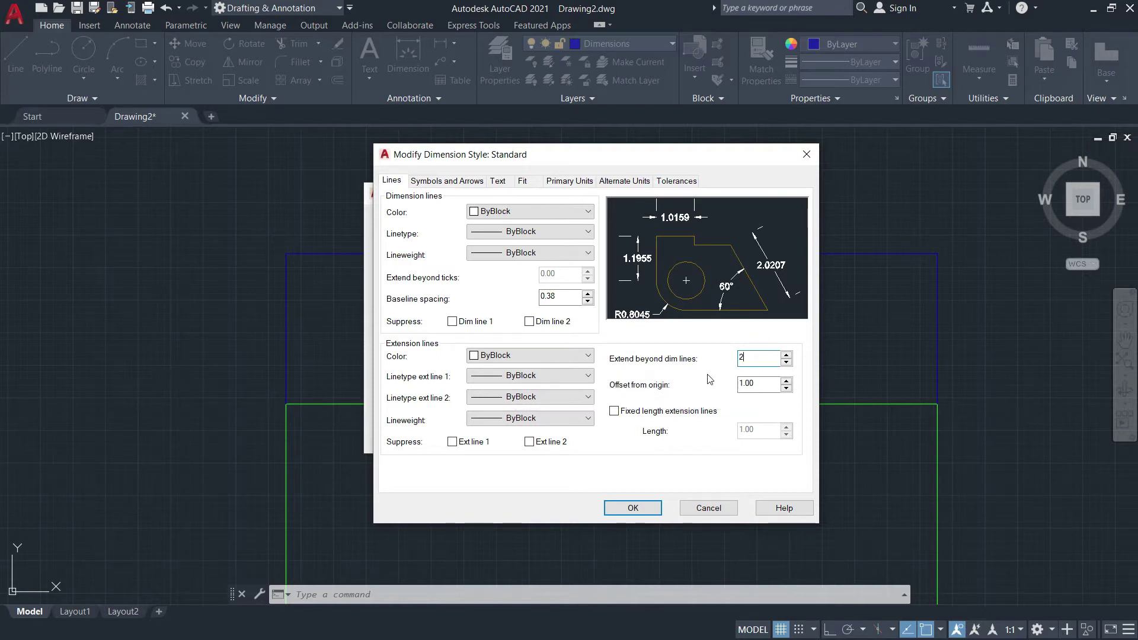
click(763, 385)
Review the available arrowhead types for the Standard style and select Closed filled as the first arrowhead.
click(471, 182)
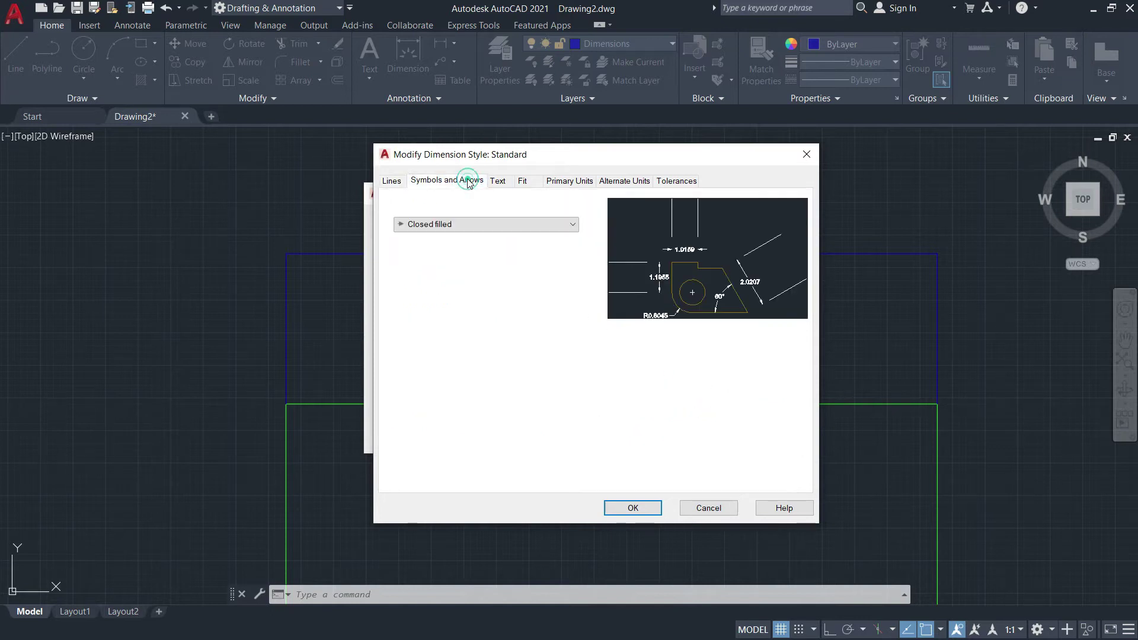
click(443, 225)
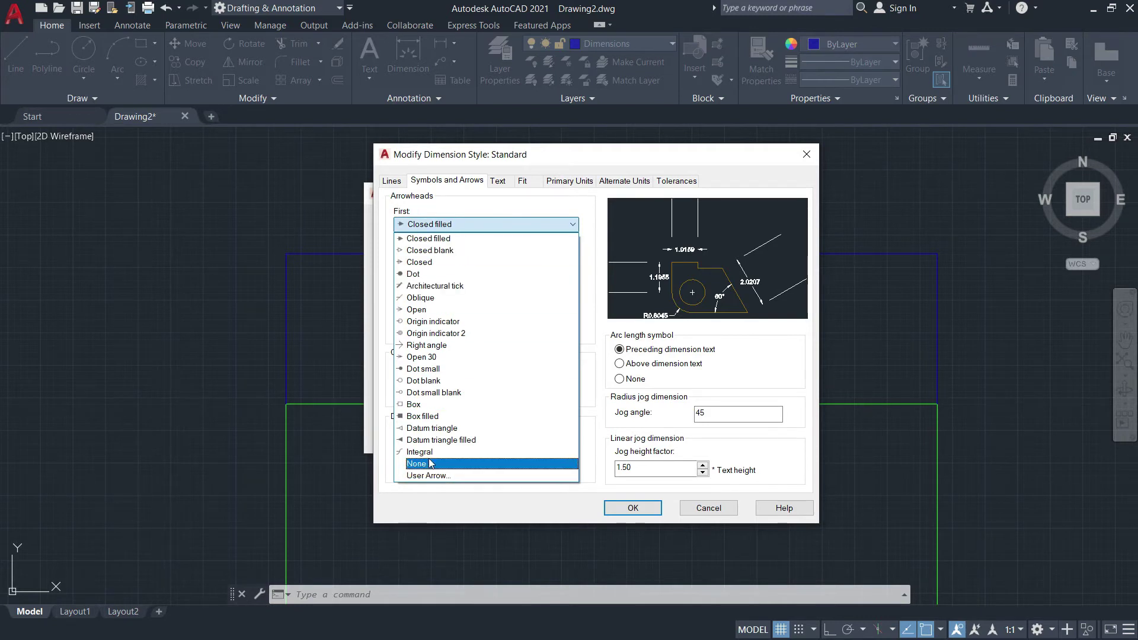
click(472, 213)
click(441, 226)
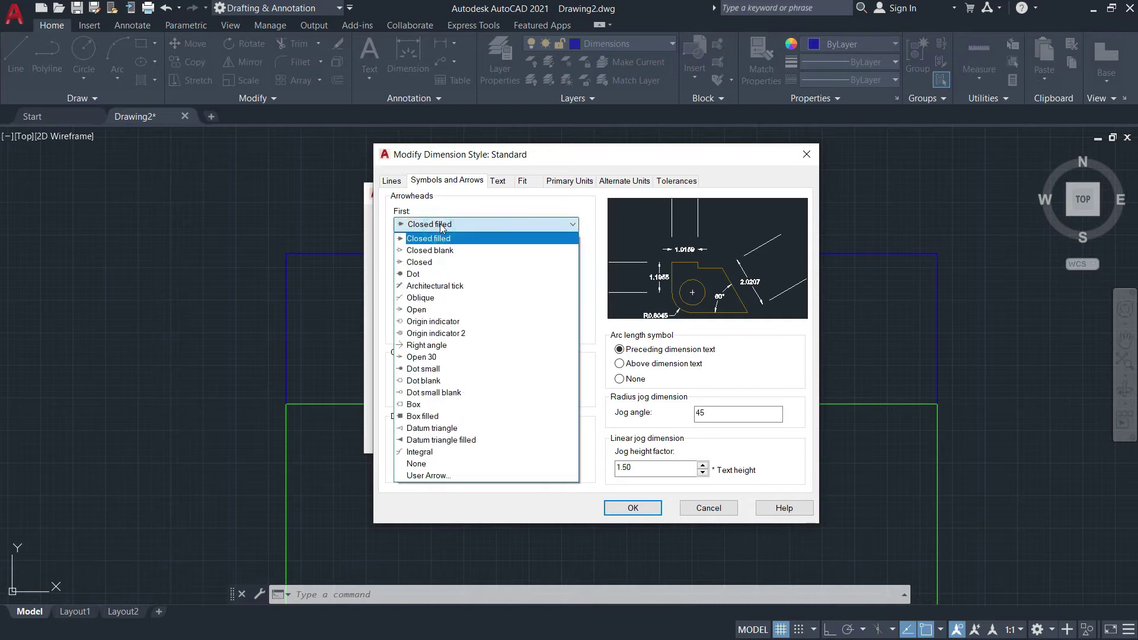
click(442, 239)
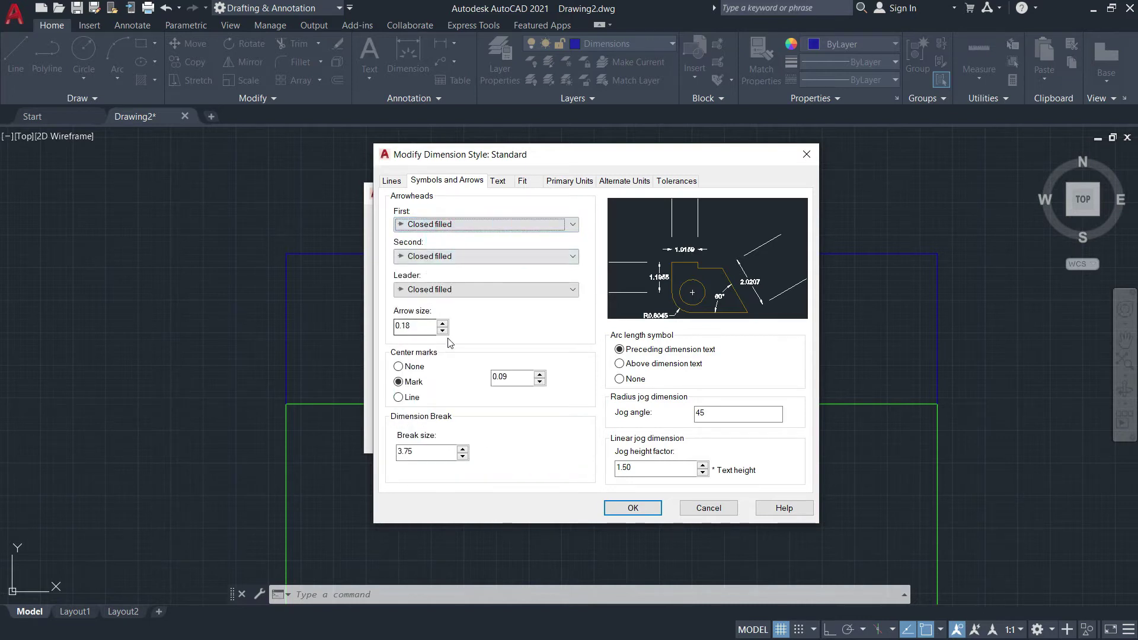
Set the Standard dimension style's arrow size to 5.
double_click(420, 325)
click(422, 325)
double_click(422, 326)
click(419, 326)
double_click(407, 326)
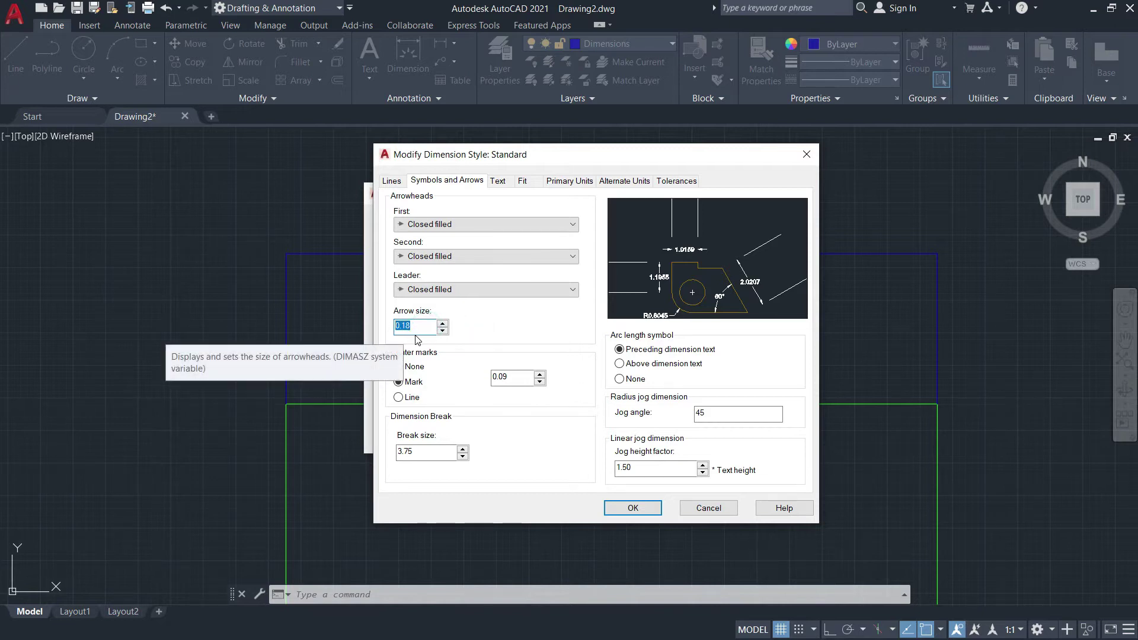
text(5)
click(483, 330)
click(424, 350)
click(436, 453)
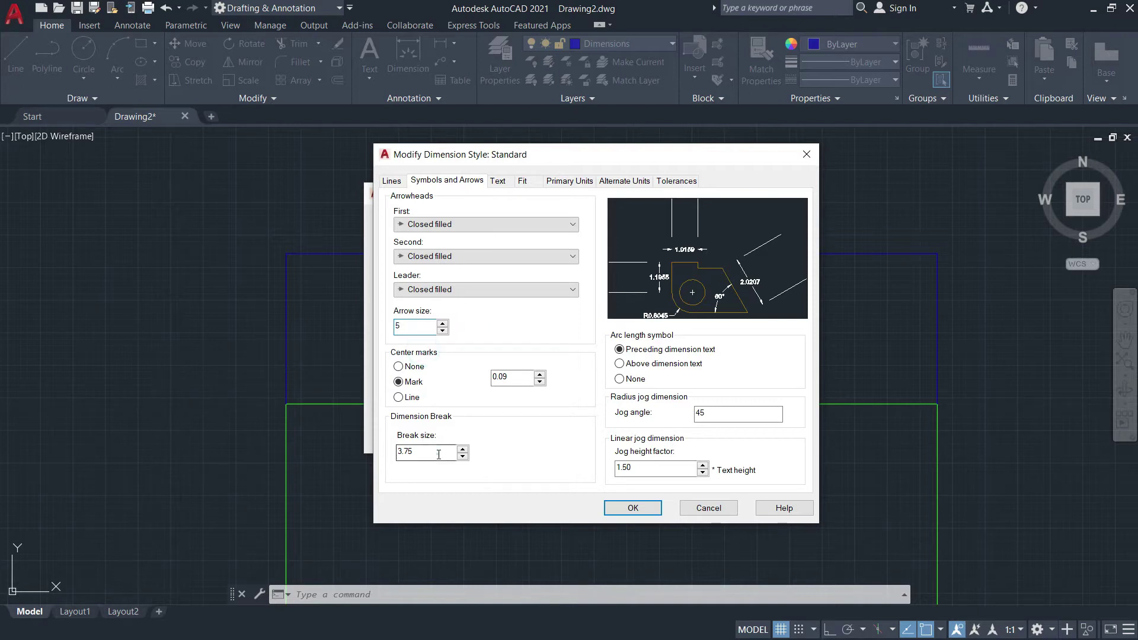
Set the Standard dimension style's text height to 7.
click(504, 182)
drag(570, 286, 533, 297)
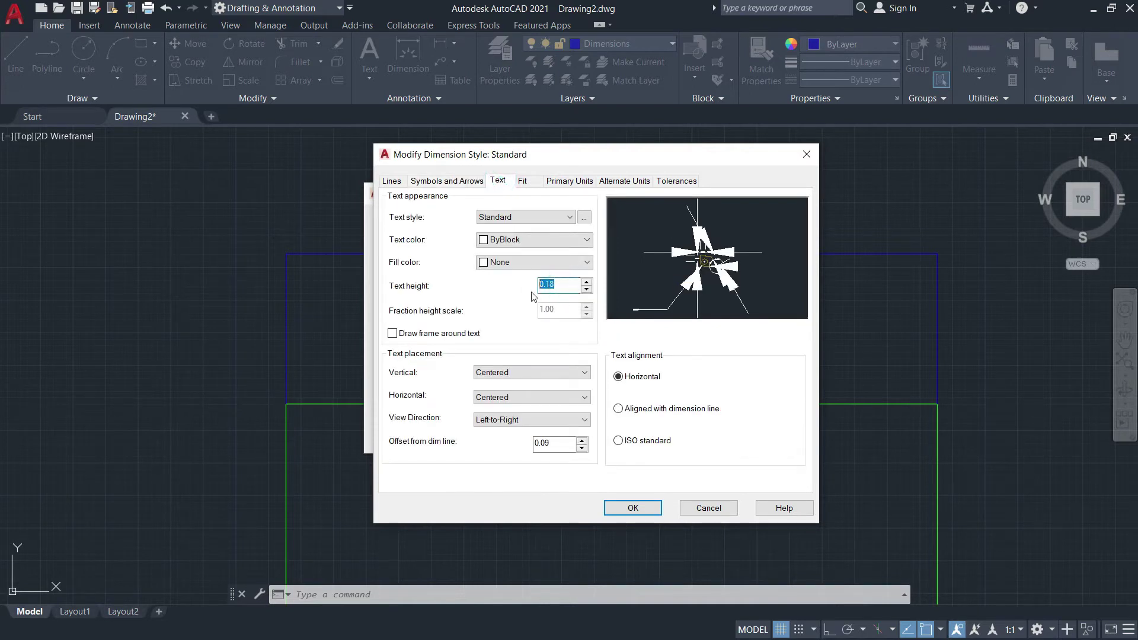
text(7)
click(509, 326)
click(689, 349)
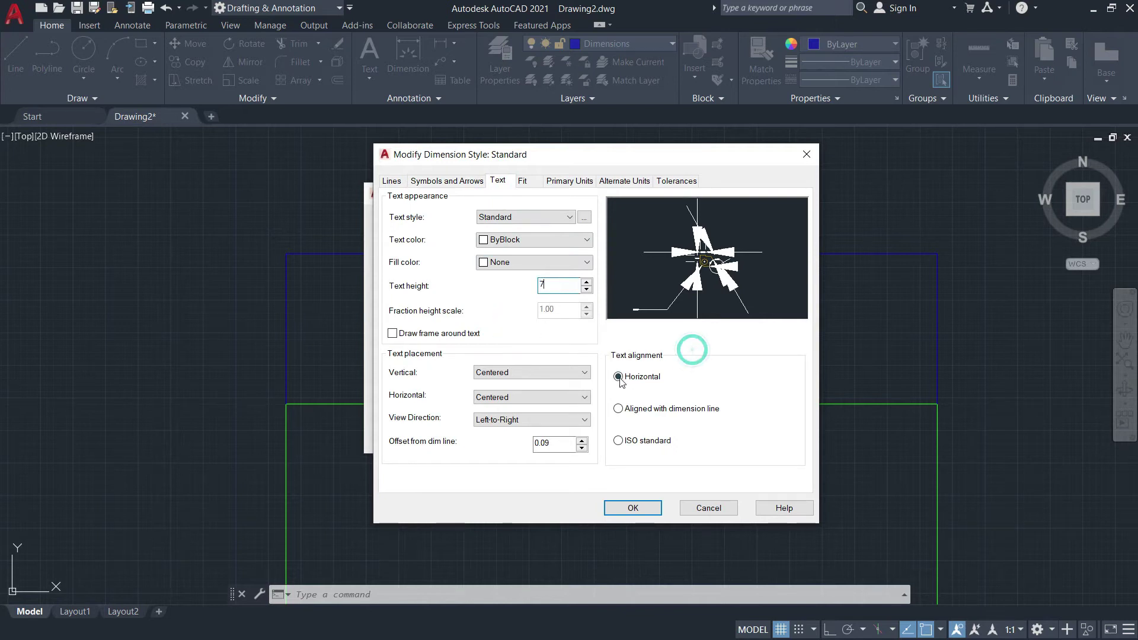
Set the precision of the style's linear dimensions to two decimal places (0.00), keeping the Decimal unit format.
click(525, 180)
click(570, 181)
click(519, 211)
click(520, 211)
click(516, 232)
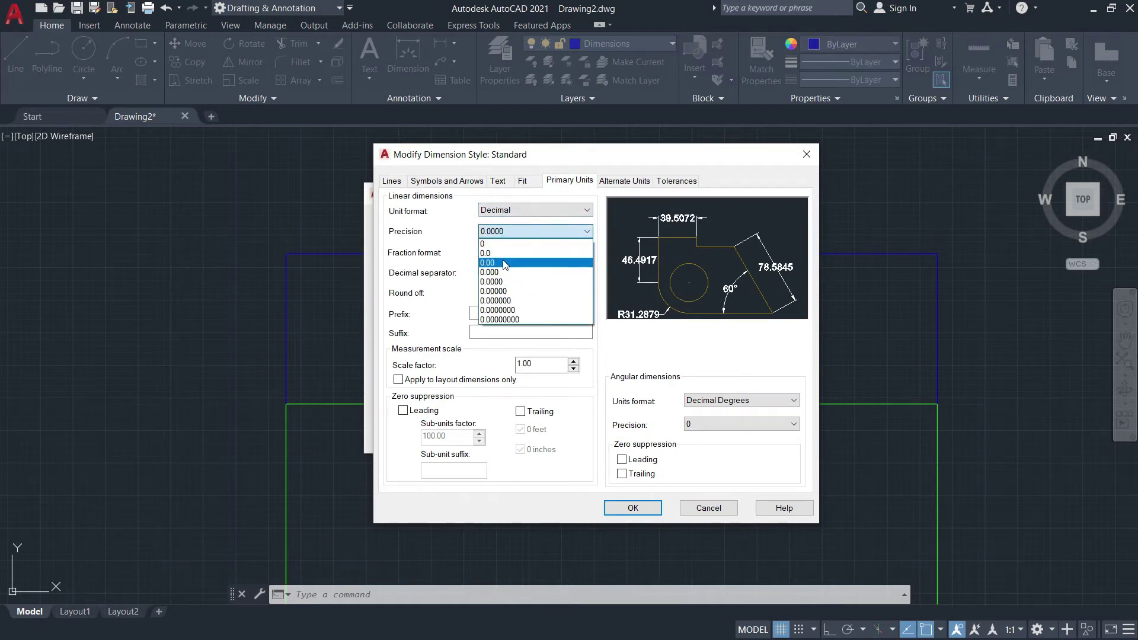
click(504, 263)
Try the Comma and Space decimal separators for the linear dimensions and return to Period.
click(553, 273)
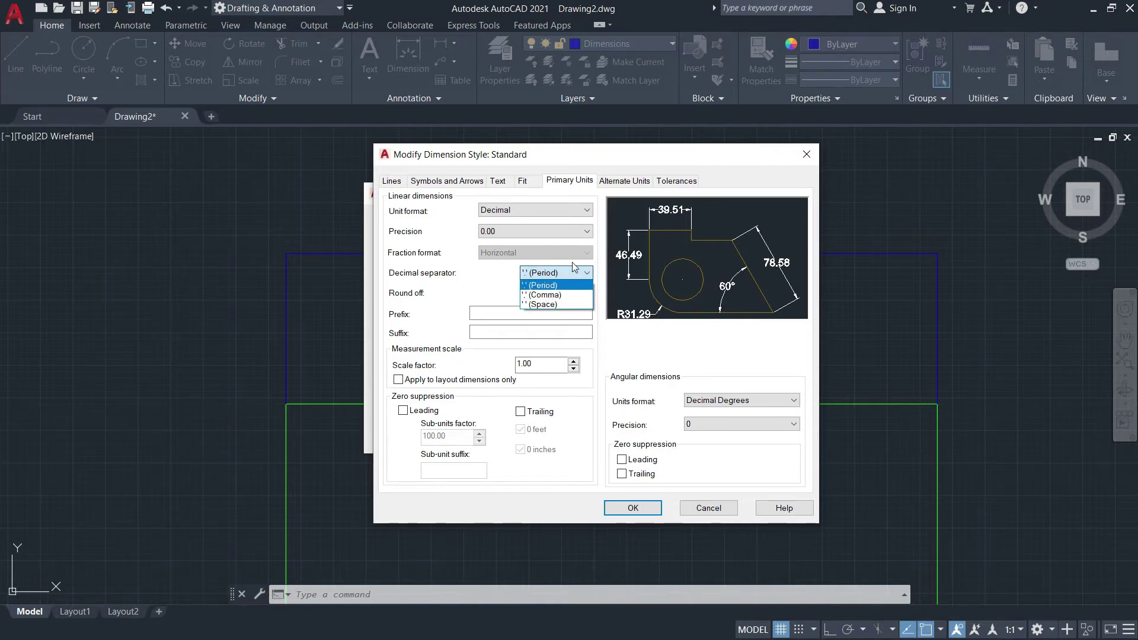
click(544, 294)
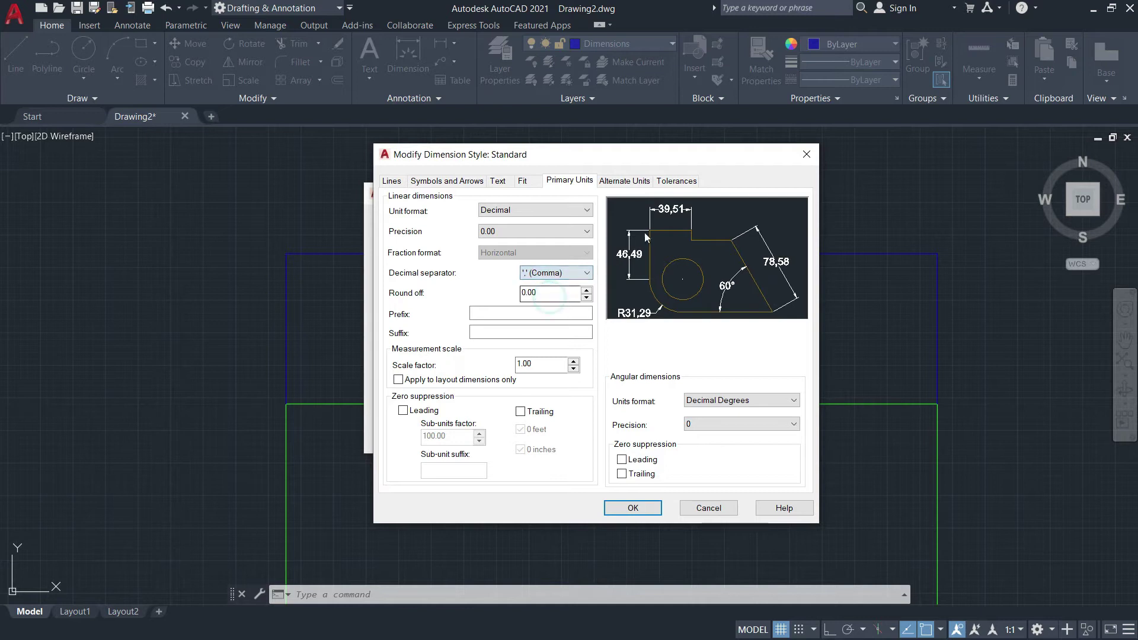
click(576, 271)
click(544, 304)
click(558, 272)
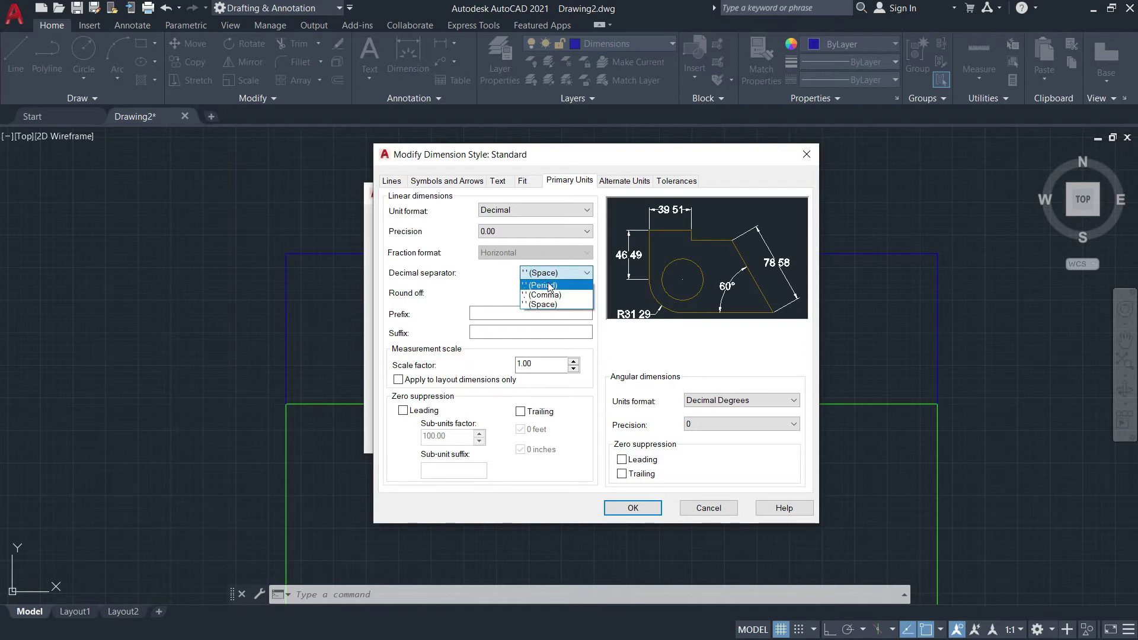
click(548, 285)
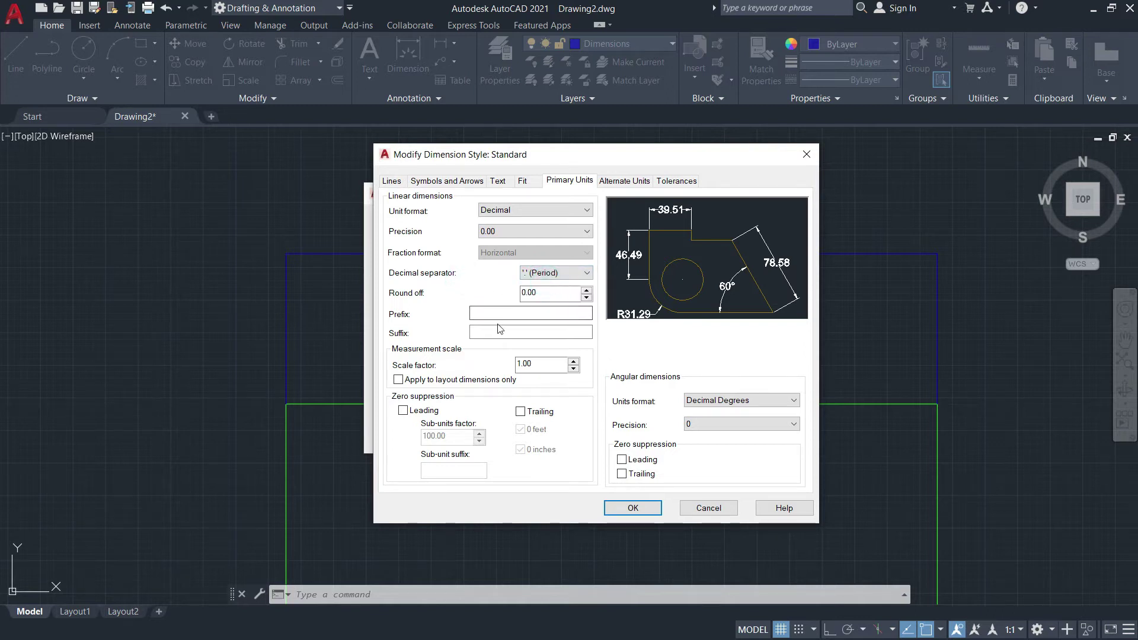
Review the style's fit and text settings, save the changes to the Standard style, and close the Dimension Style Manager.
click(522, 181)
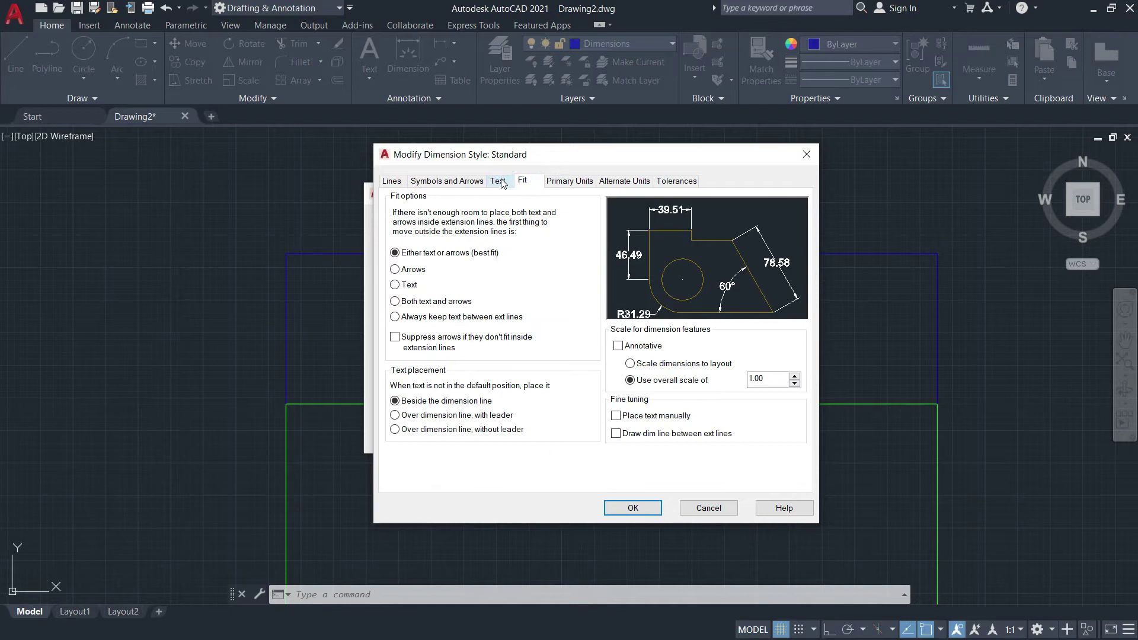
click(498, 182)
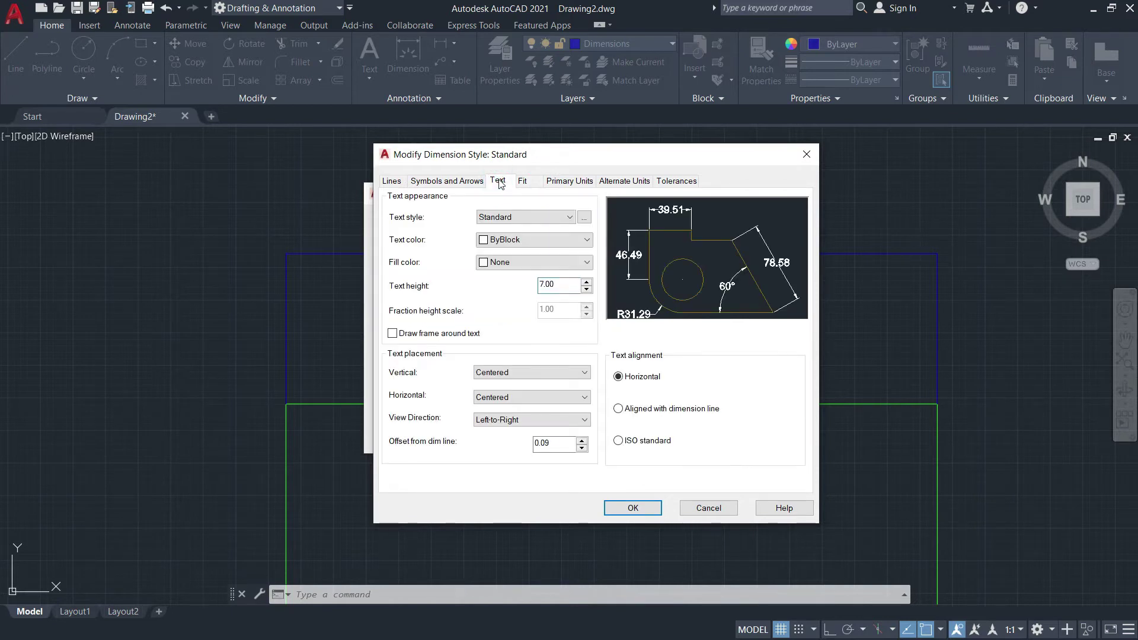
click(633, 513)
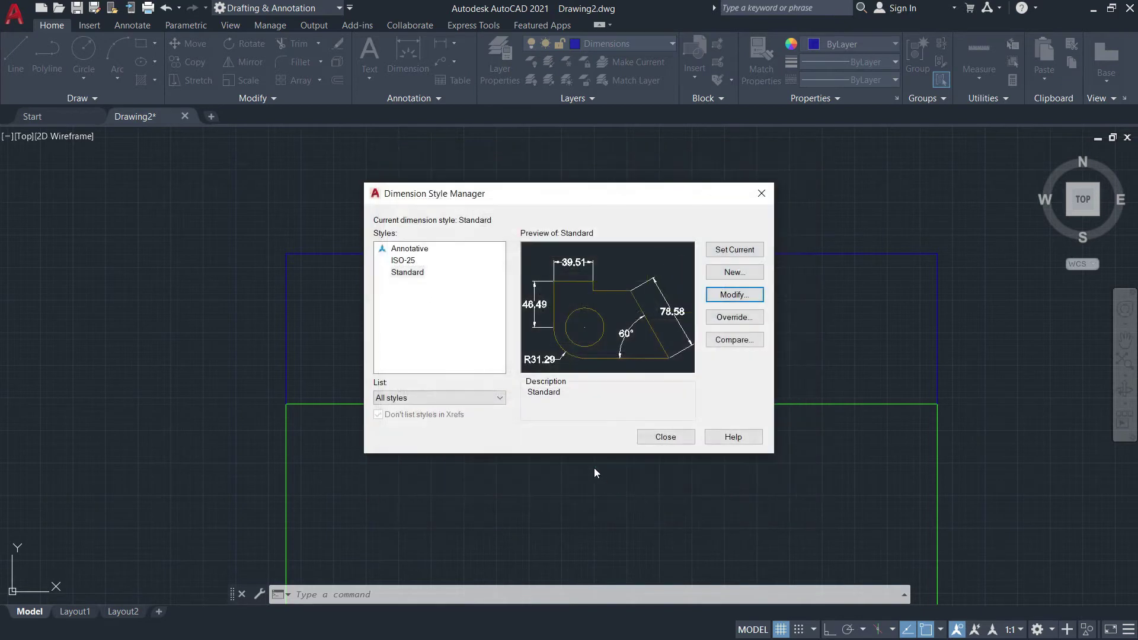
click(666, 437)
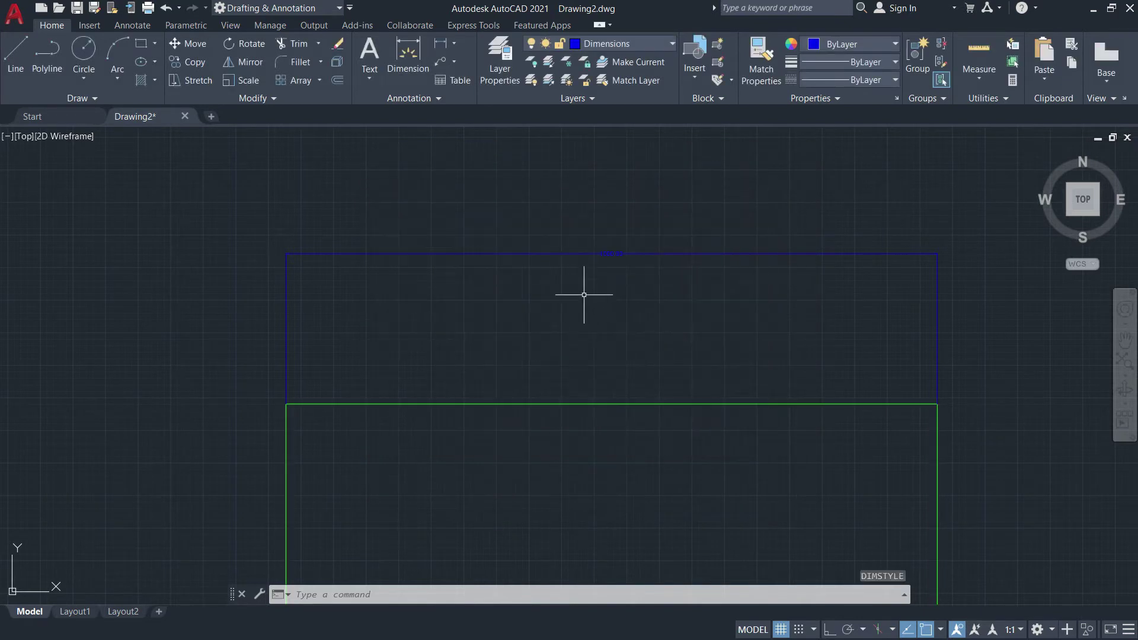
Examine the updated dimension text above the rectangle up close and check its legibility with the whole drawing in view.
scroll(599, 271, up, 5)
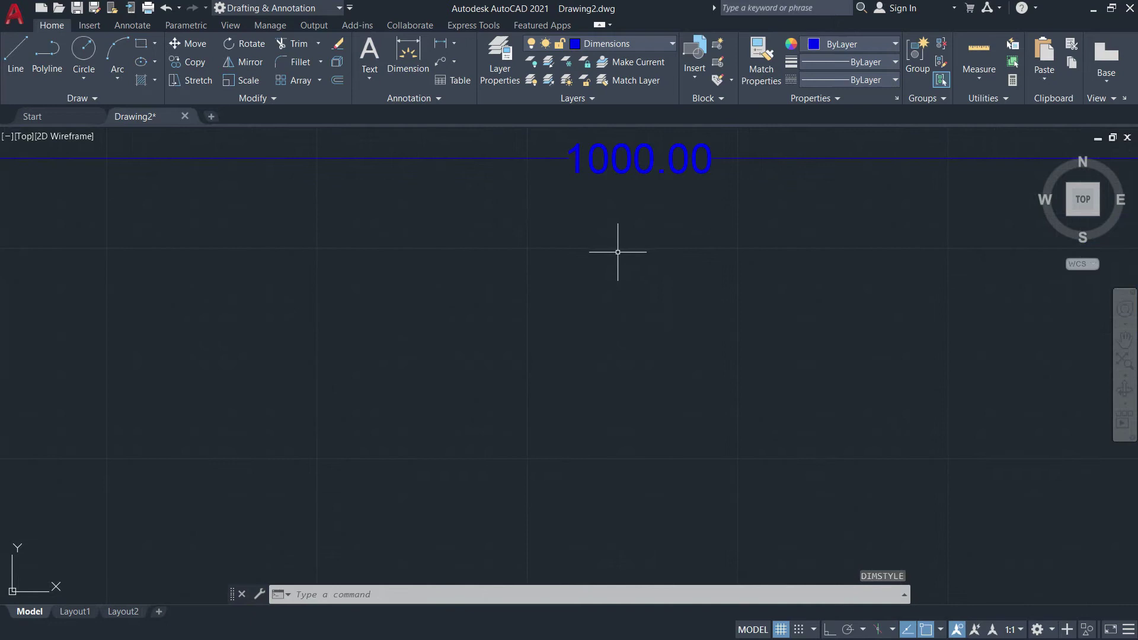
scroll(504, 320, down, 3)
scroll(668, 318, down, 2)
middle_drag(668, 318, 397, 297)
scroll(430, 294, down, 2)
scroll(508, 330, down, 2)
middle_drag(508, 330, 554, 170)
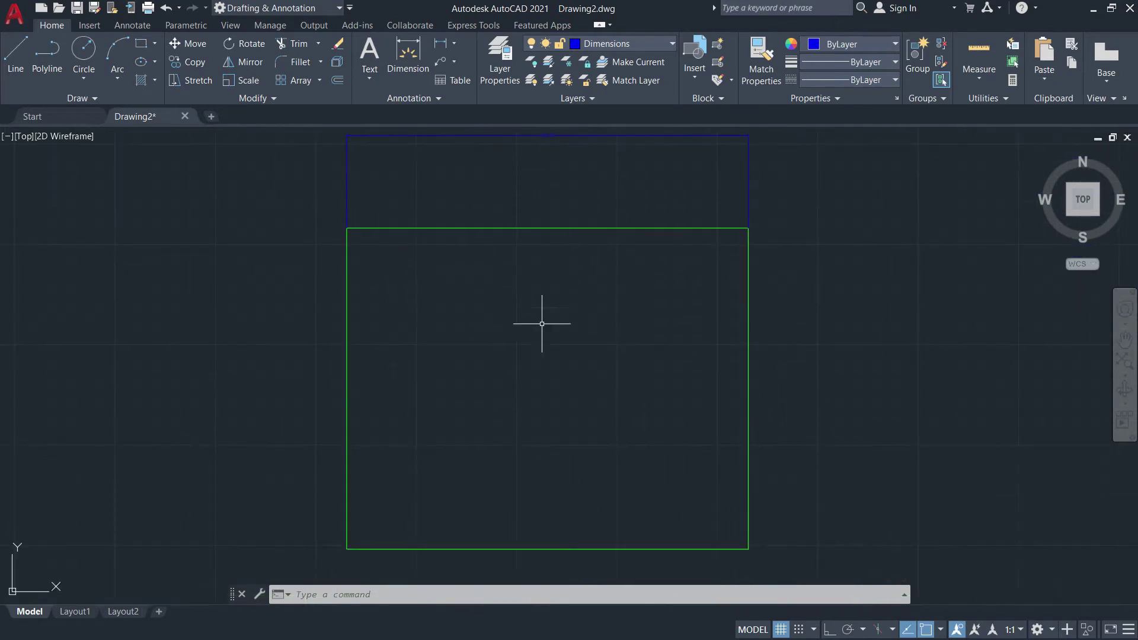
middle_click(541, 323)
middle_click(541, 323)
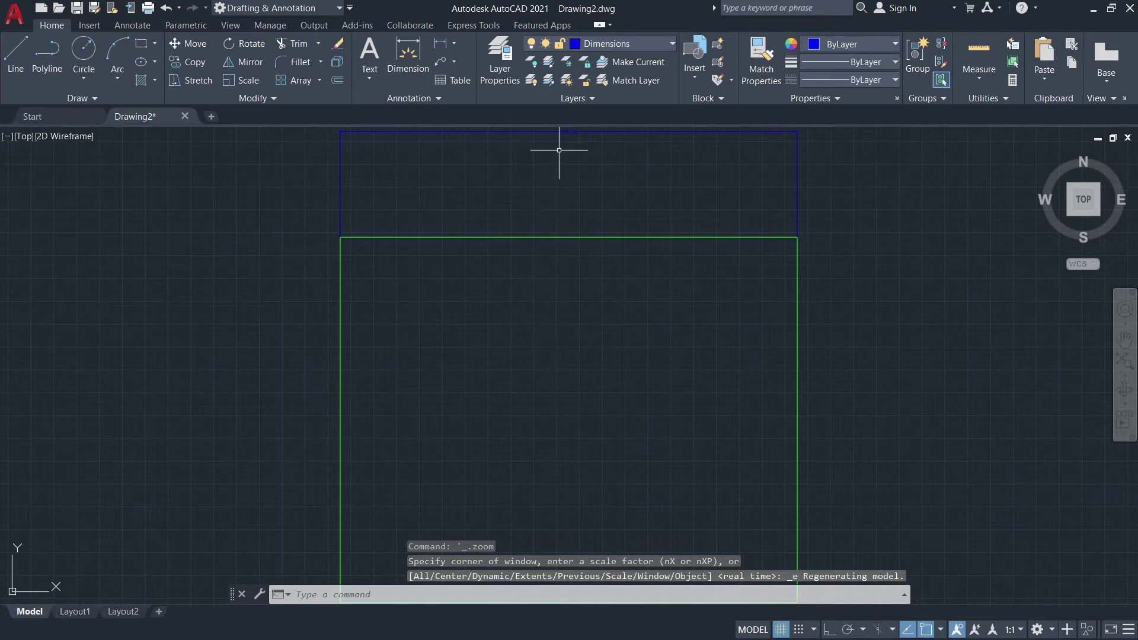
Reopen the Standard dimension style for modification and increase its text height and arrow size.
text(D)
key(Return)
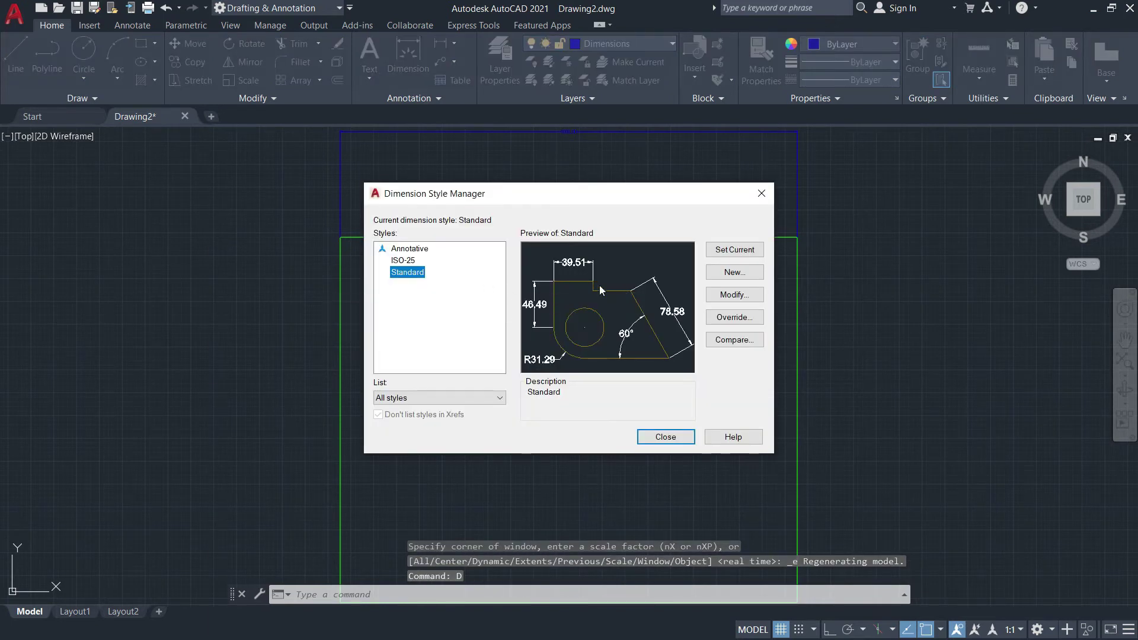
click(731, 295)
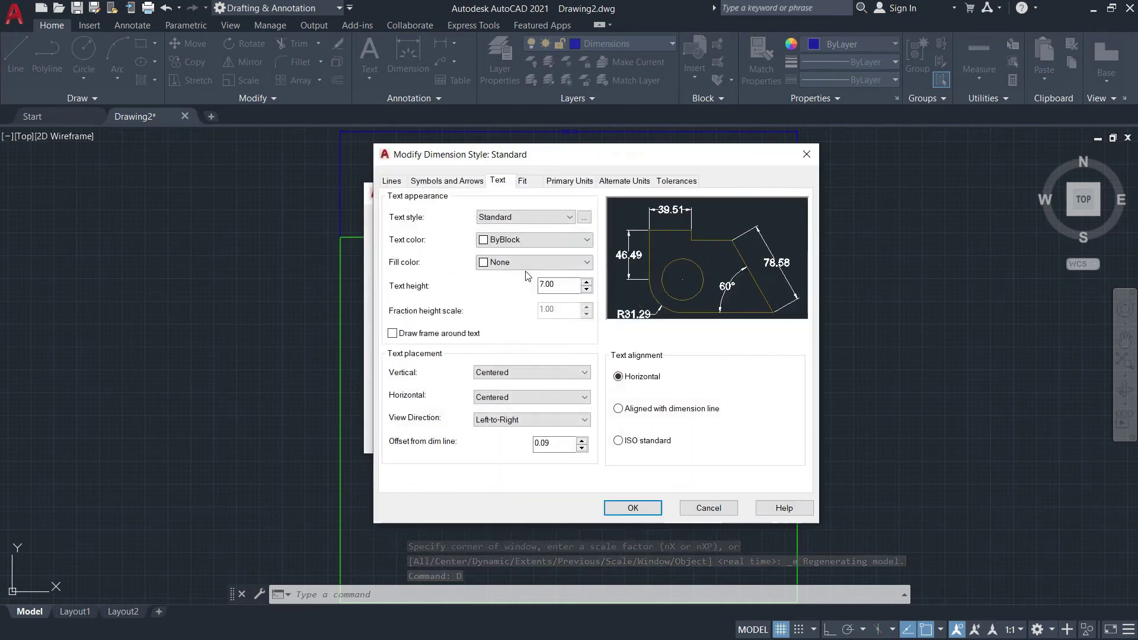
double_click(552, 283)
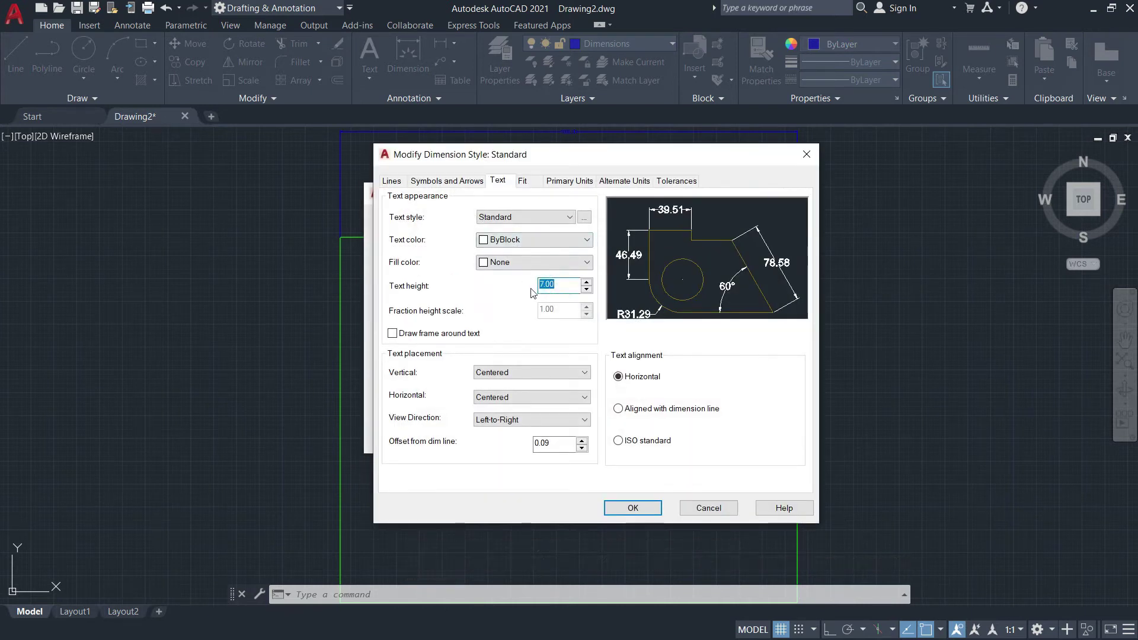
click(451, 181)
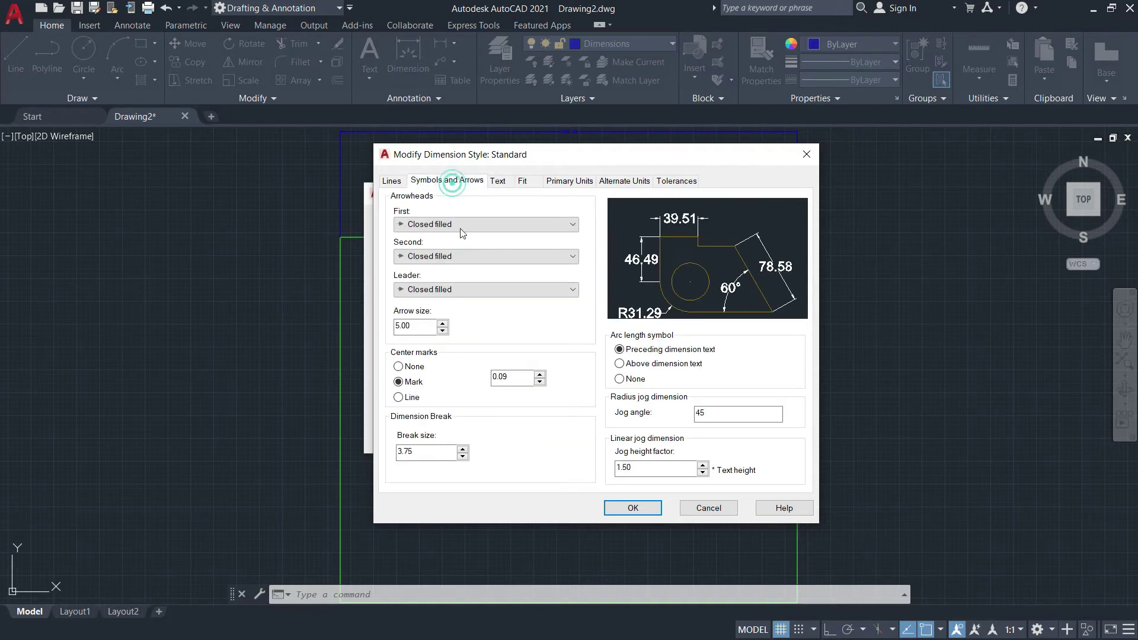
double_click(406, 330)
Set the Standard style's extension lines to extend 4 beyond the dimension lines and start at an offset of 3 from the origin.
click(393, 182)
double_click(763, 357)
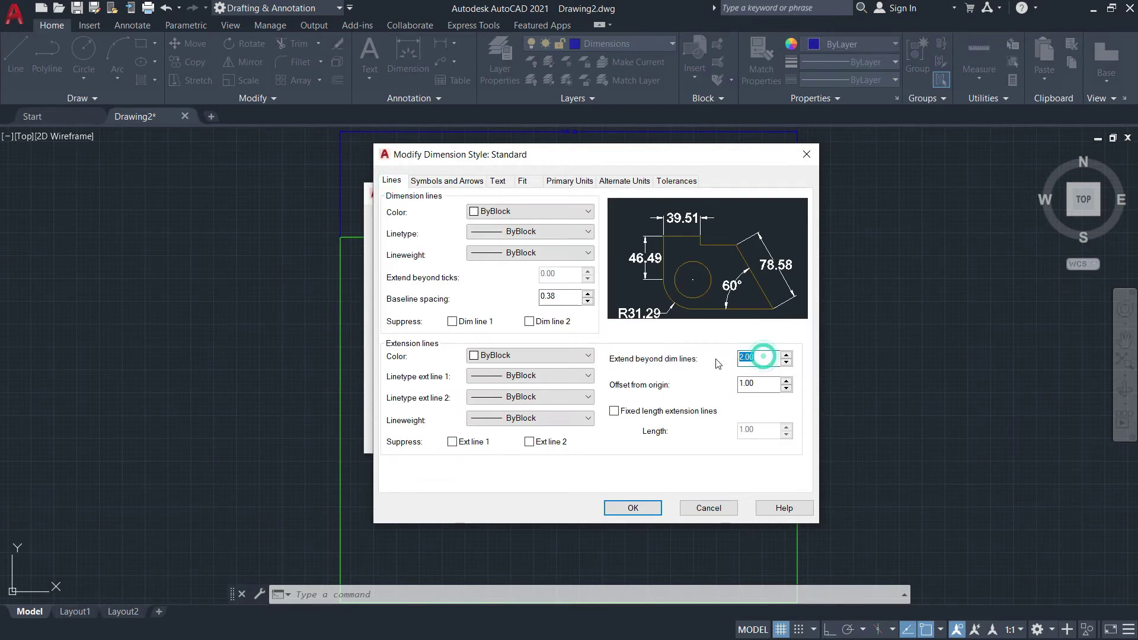
click(787, 355)
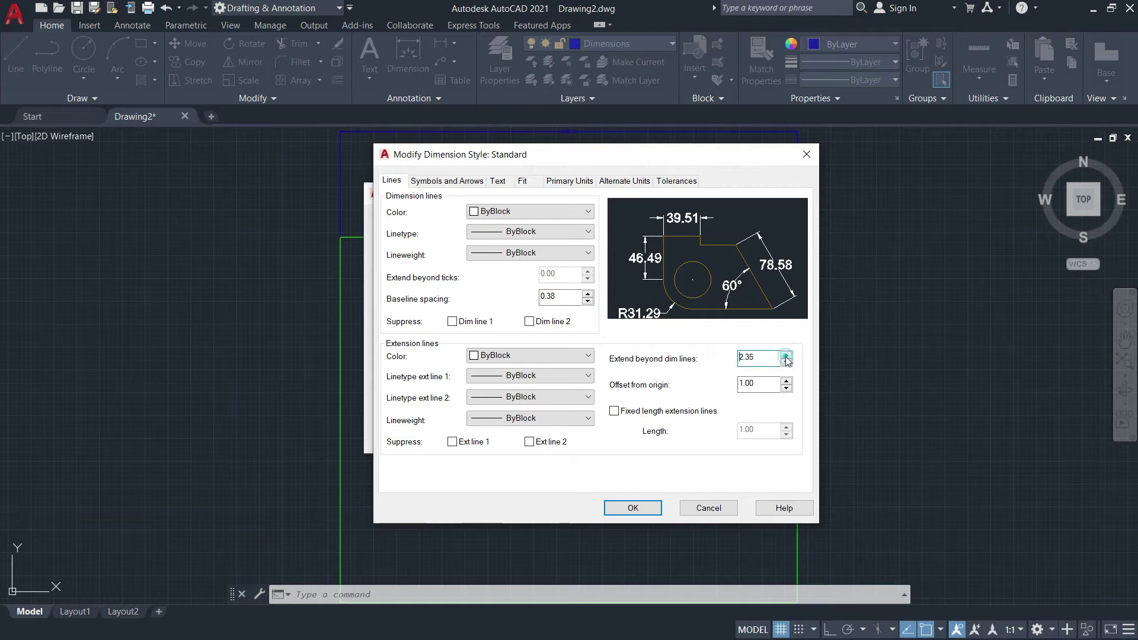
click(787, 356)
click(787, 356)
text(3)
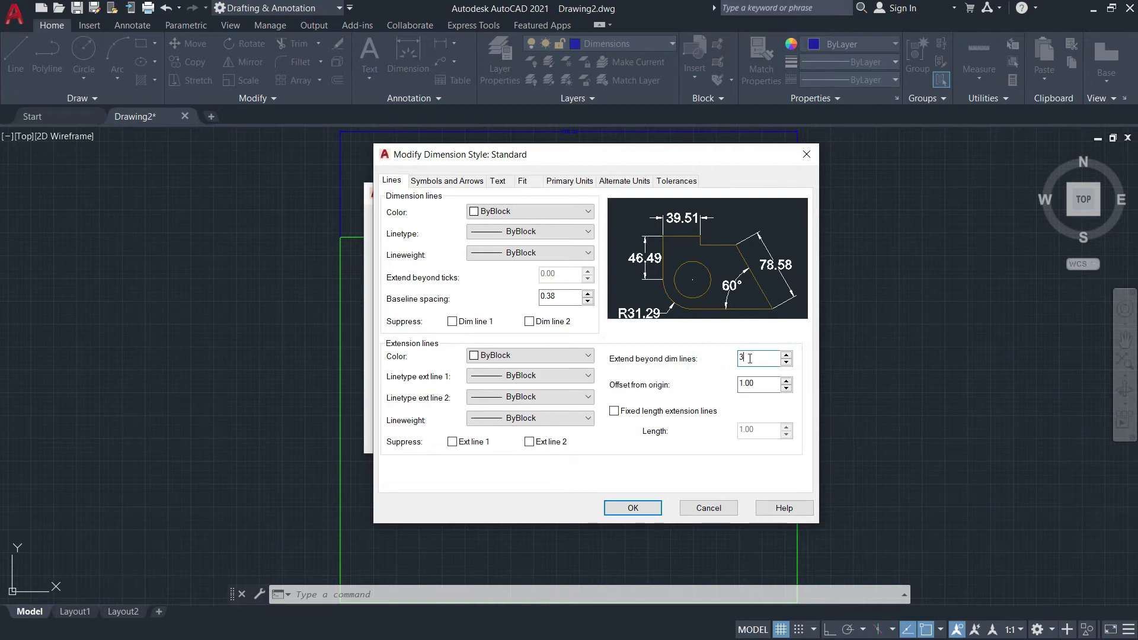
click(762, 385)
double_click(756, 357)
double_click(754, 384)
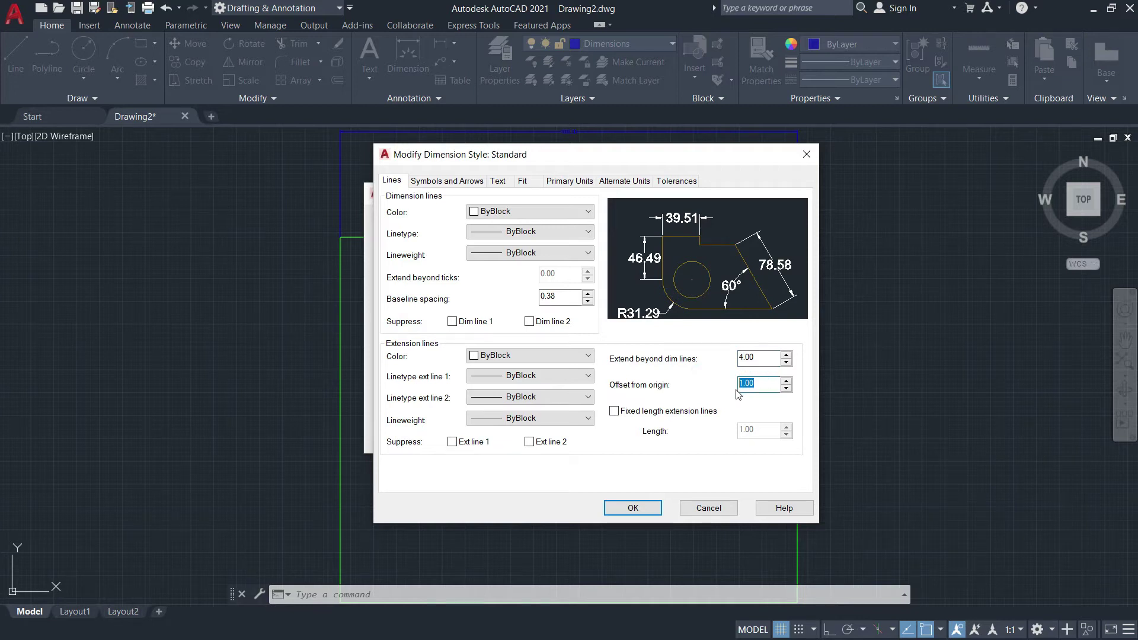
click(700, 386)
click(759, 359)
click(759, 384)
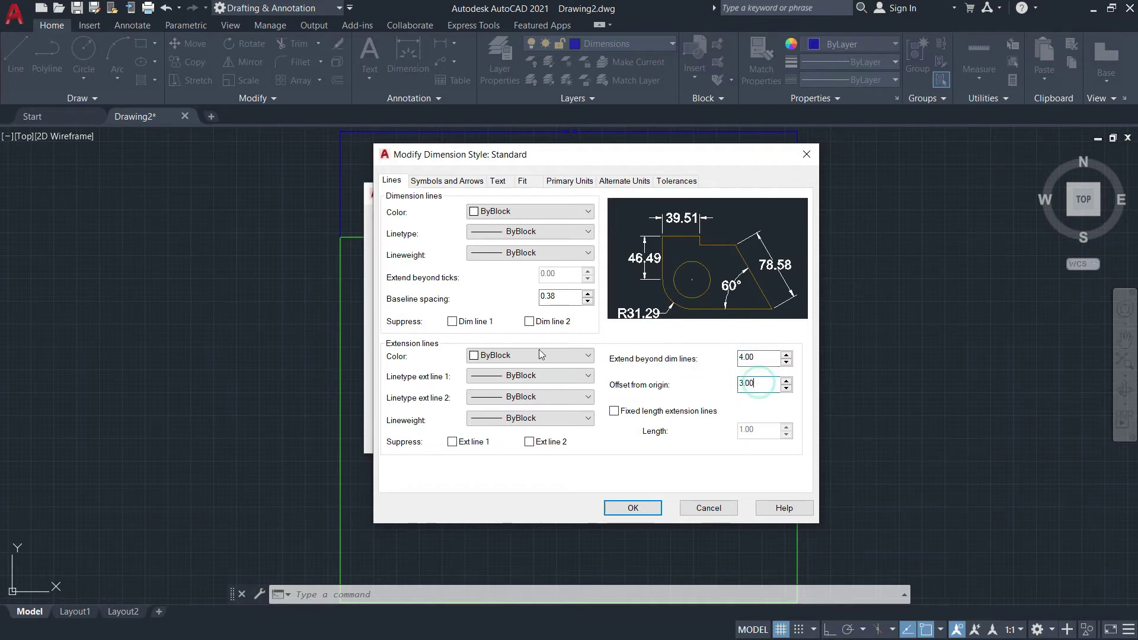
Save the changes to the Standard style and close the Dimension Style Manager.
click(632, 508)
click(666, 438)
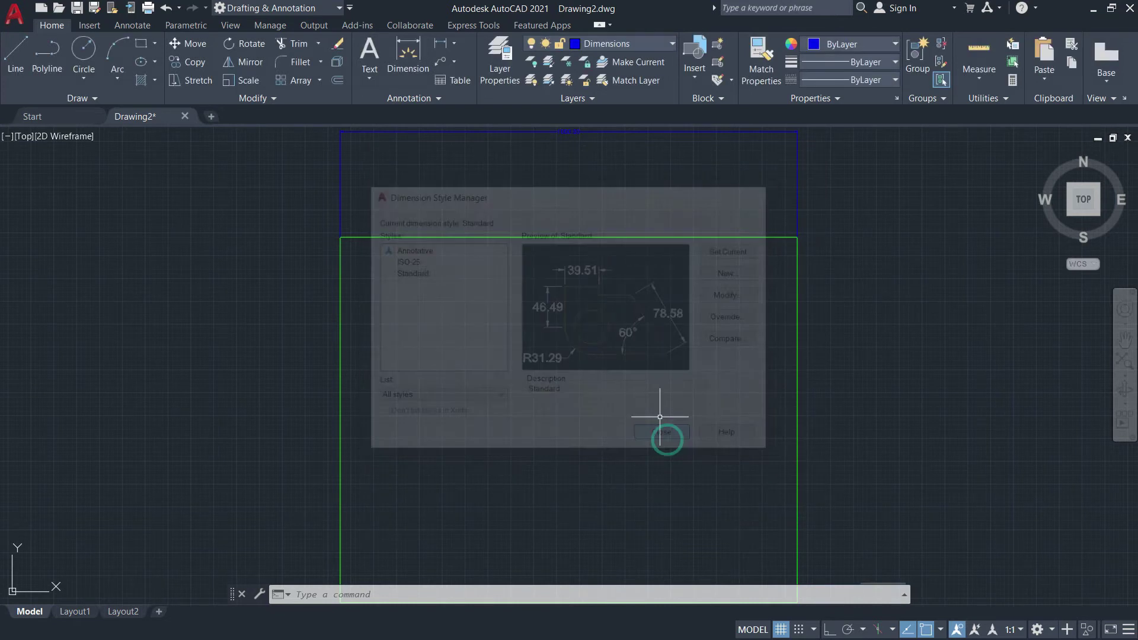
Examine the dimension above the rectangle up close, checking its text, arrowheads and extension line gaps at both ends.
scroll(582, 308, up, 2)
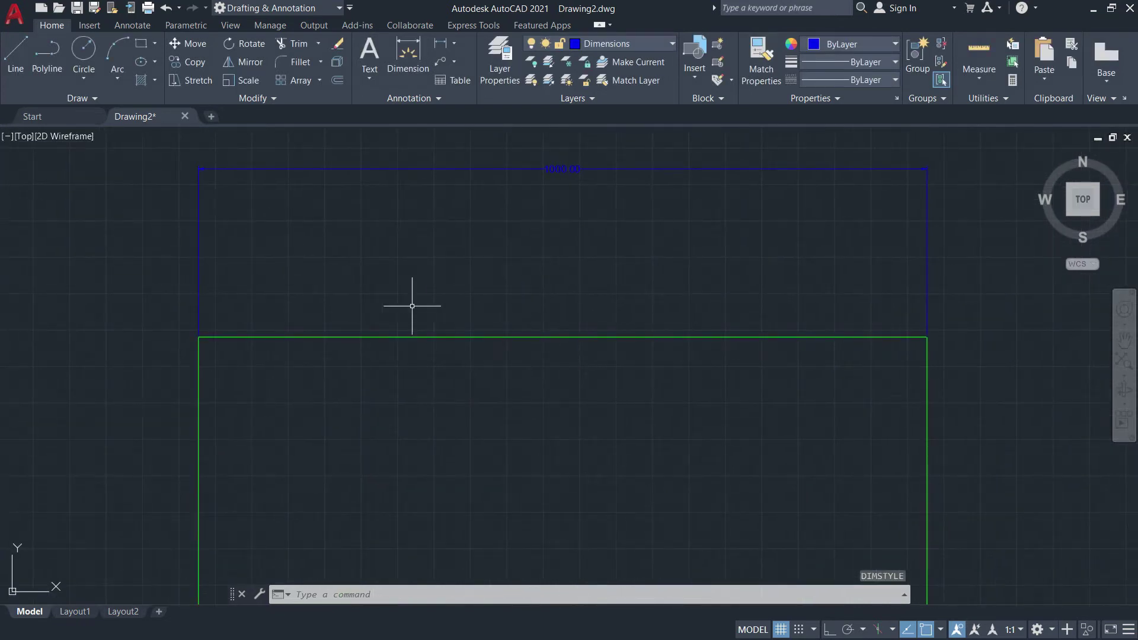
scroll(164, 328, up, 2)
middle_drag(262, 247, 297, 310)
scroll(490, 305, down, 3)
middle_drag(681, 236, 450, 335)
scroll(910, 204, up, 3)
scroll(813, 191, up, 3)
middle_drag(813, 190, 795, 277)
scroll(796, 237, down, 10)
middle_drag(596, 301, 611, 259)
scroll(610, 259, up, 2)
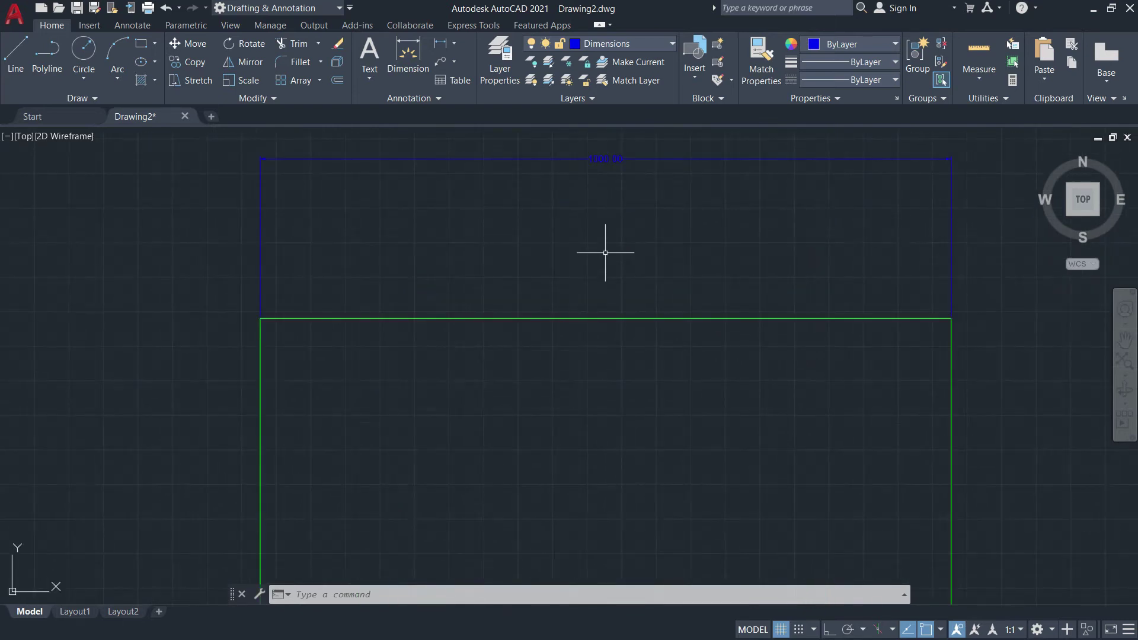
scroll(625, 280, down, 5)
scroll(612, 280, up, 2)
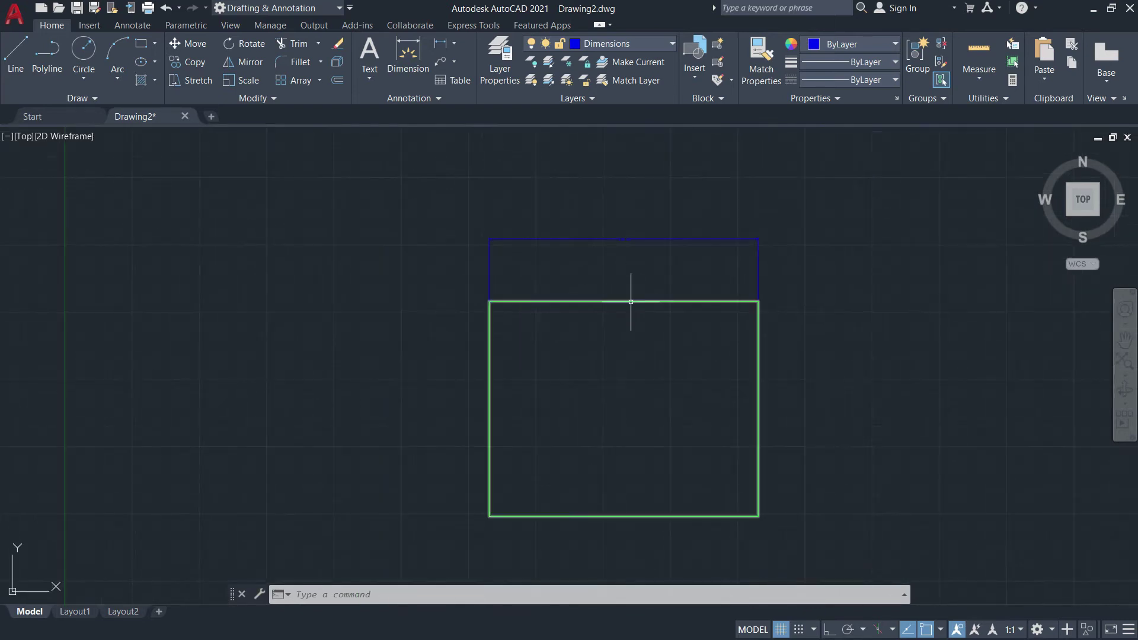
Reopen the Standard dimension style for modification, adjust its arrow size and set the text height to 20.
text(D)
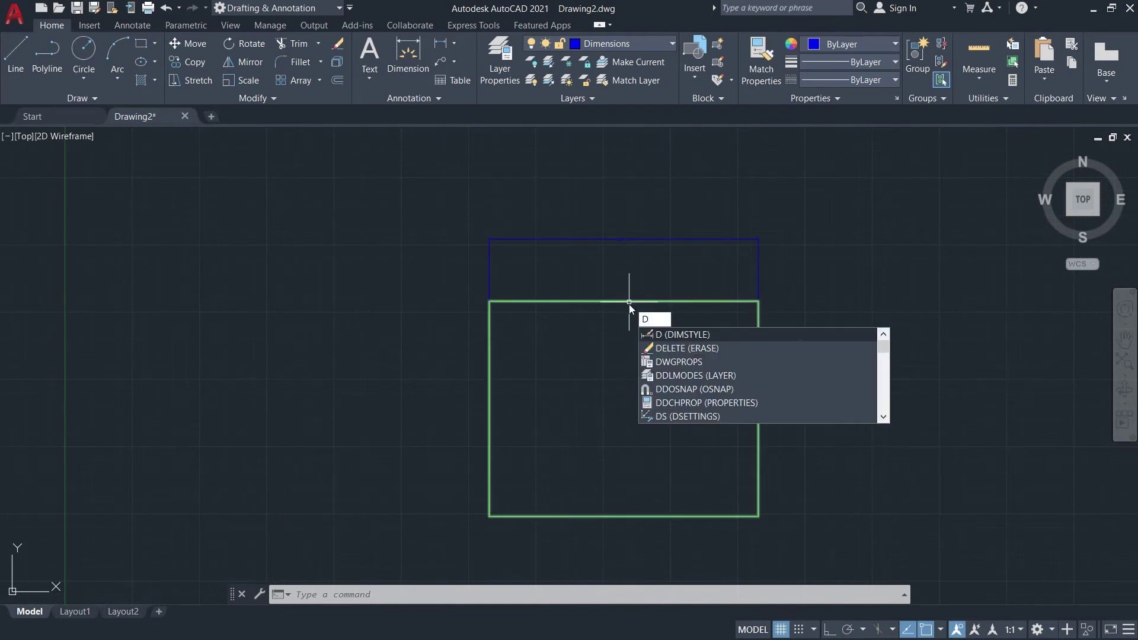
key(Return)
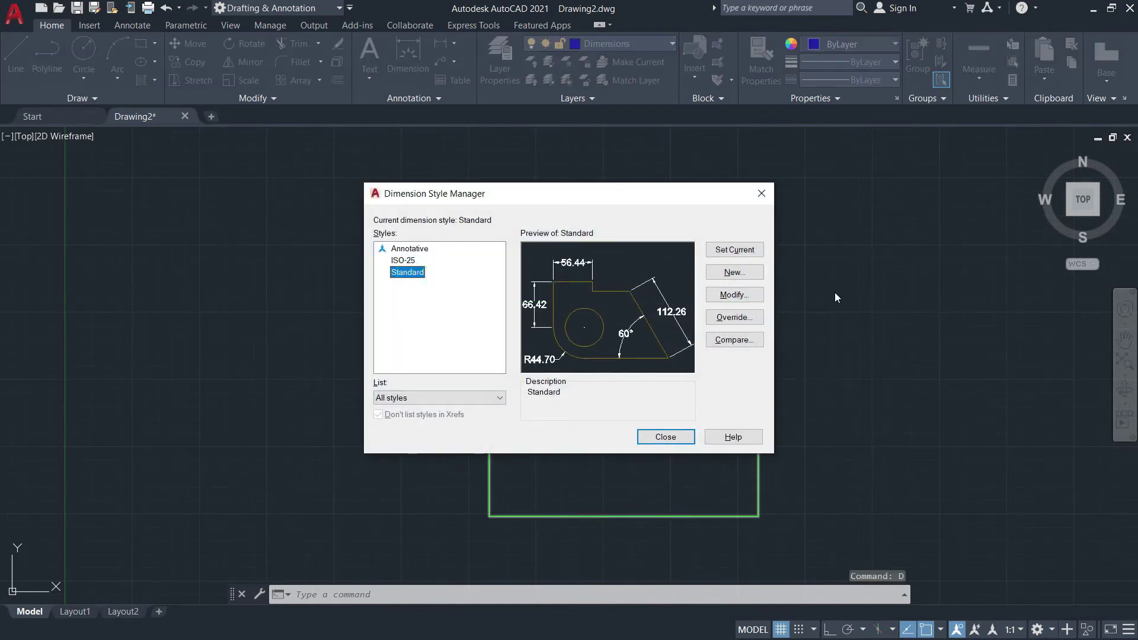
click(735, 295)
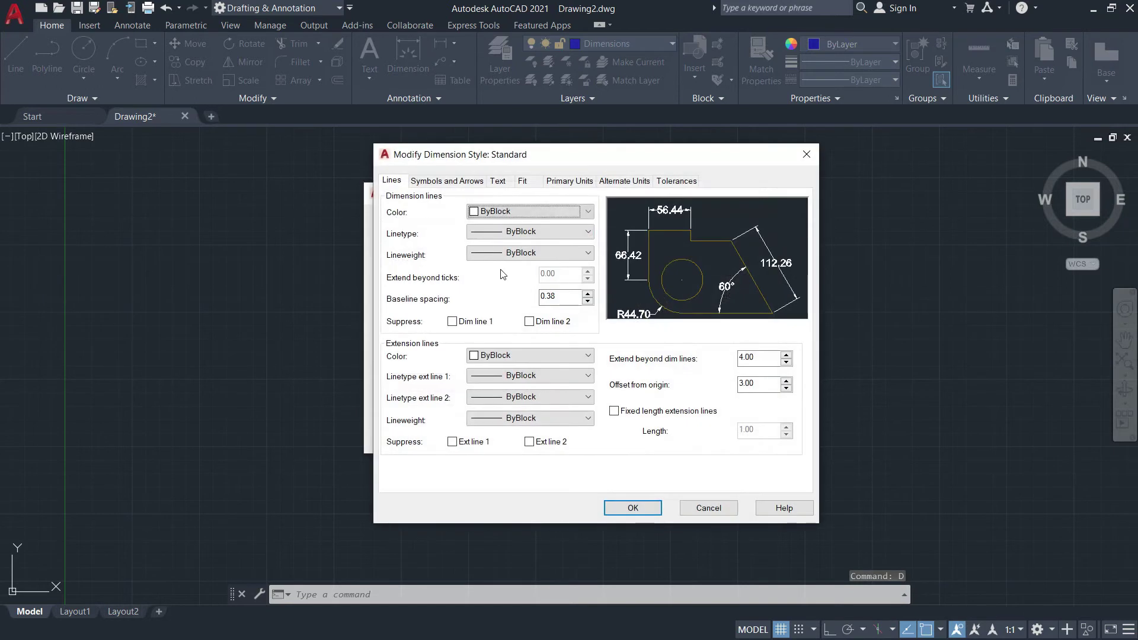
click(452, 181)
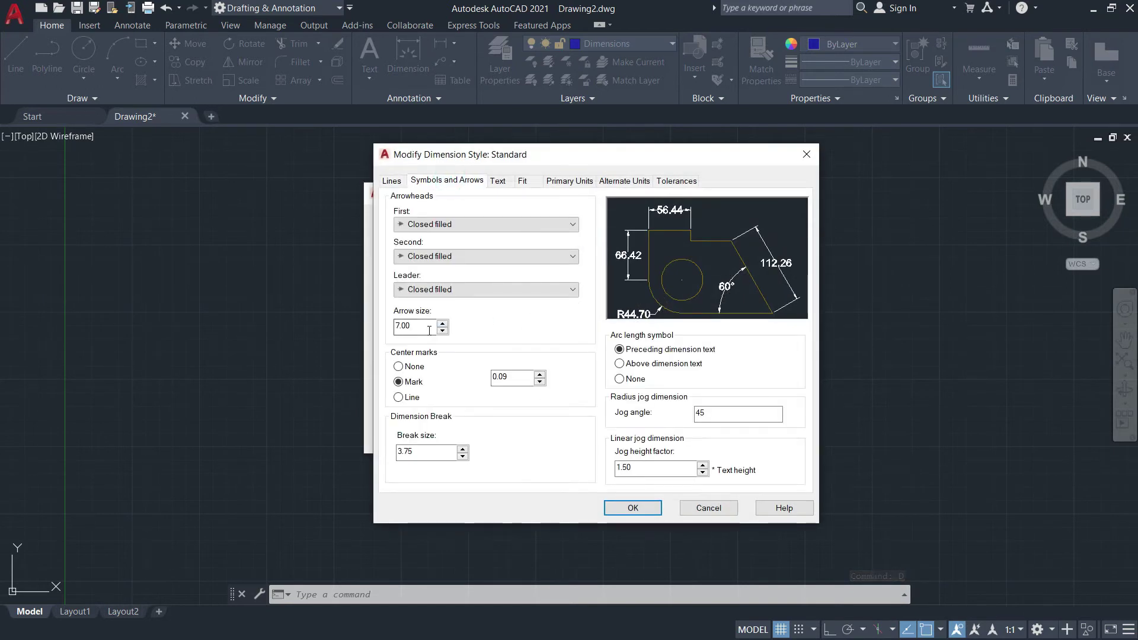
drag(430, 329, 385, 326)
click(503, 181)
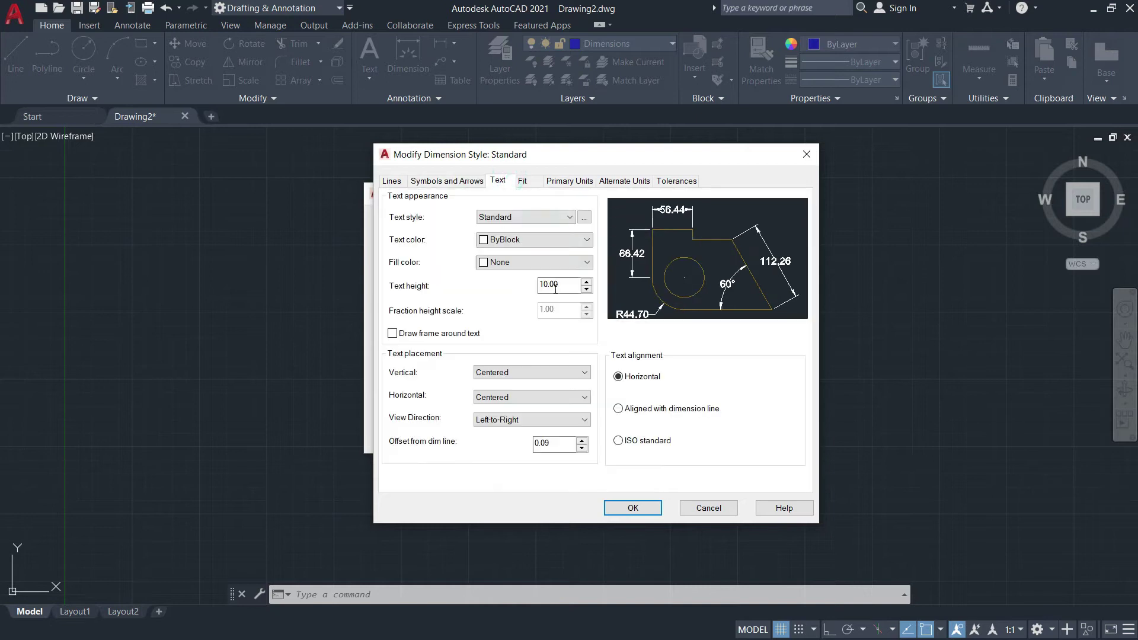
drag(568, 287, 538, 288)
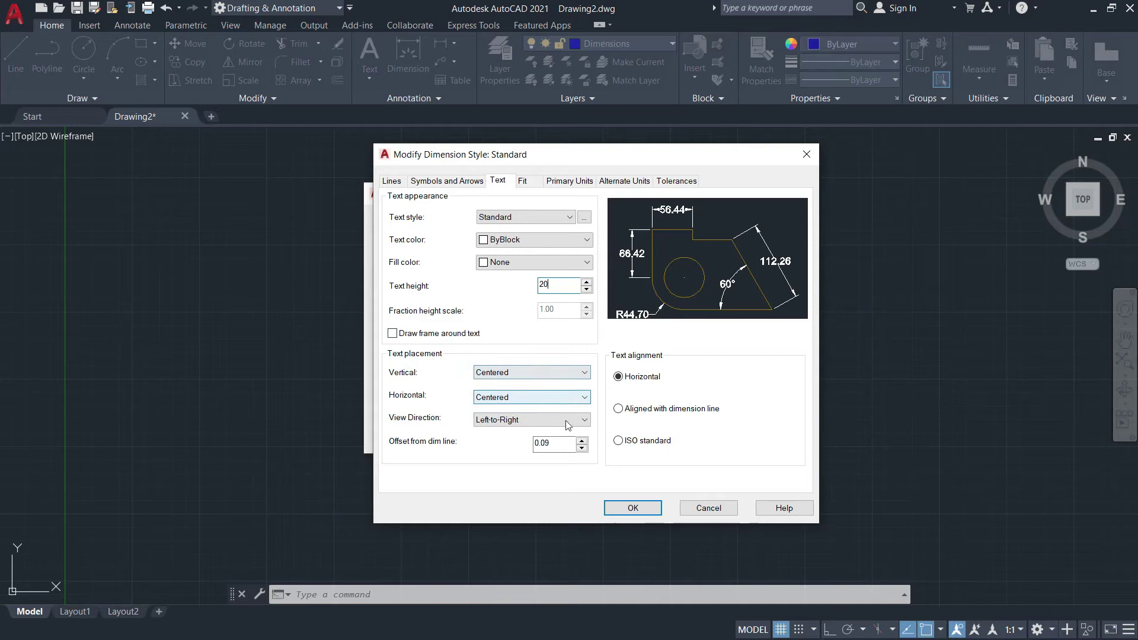
Set the Standard style's text offset from the dimension line to 1.
click(559, 449)
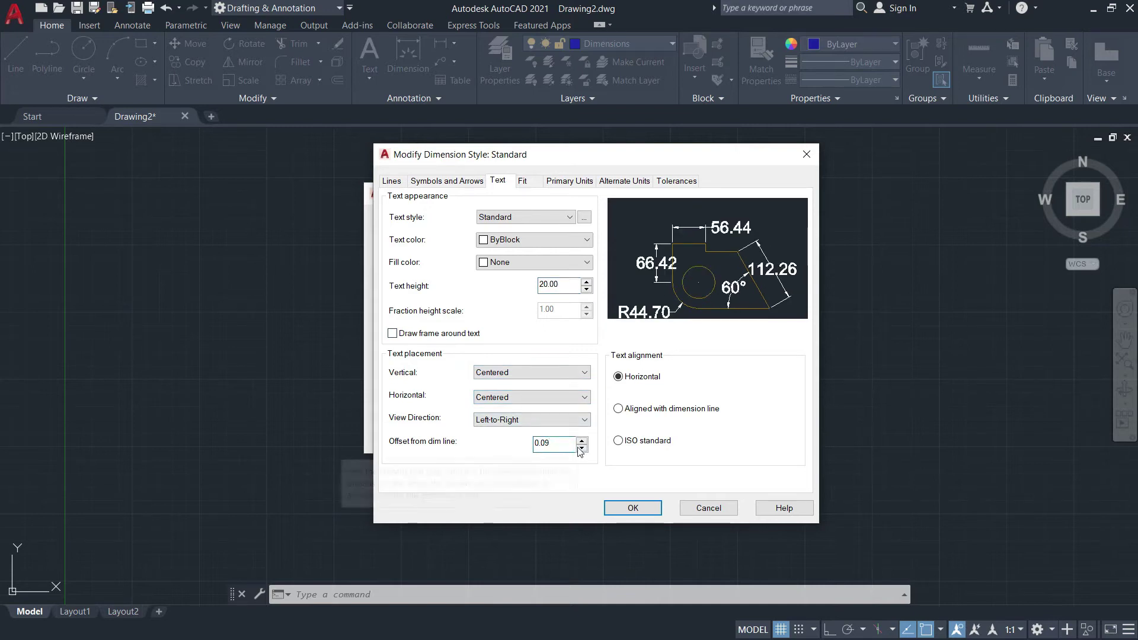
click(583, 441)
click(581, 442)
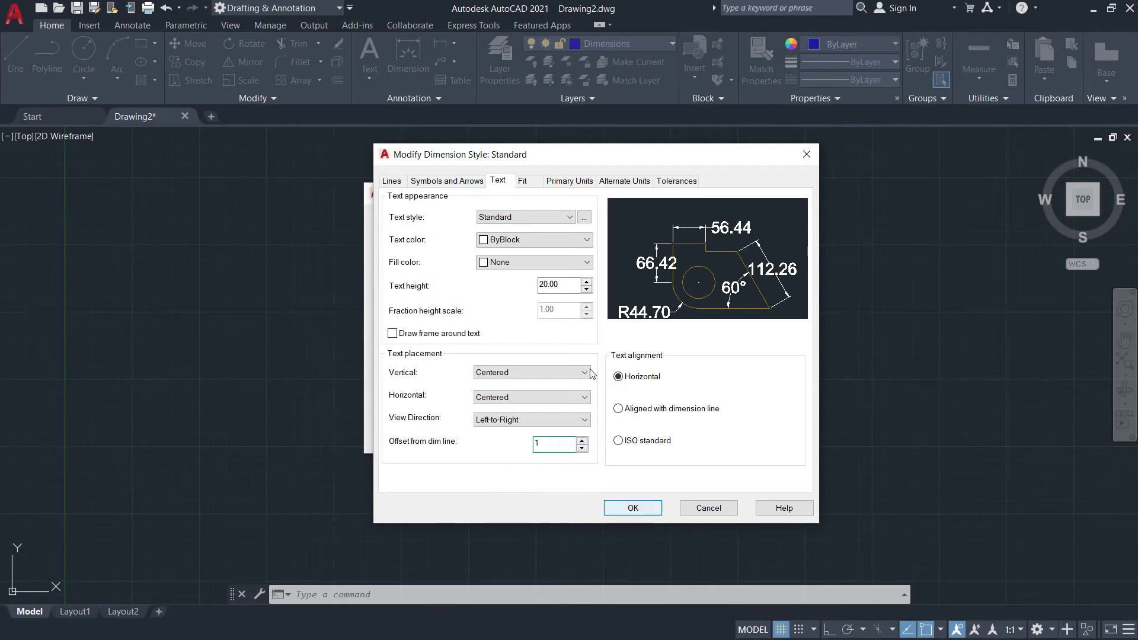
Revisit the extension lines' origin offset and extension beyond the dimension lines, then save the Standard style and close the Dimension Style Manager.
click(570, 181)
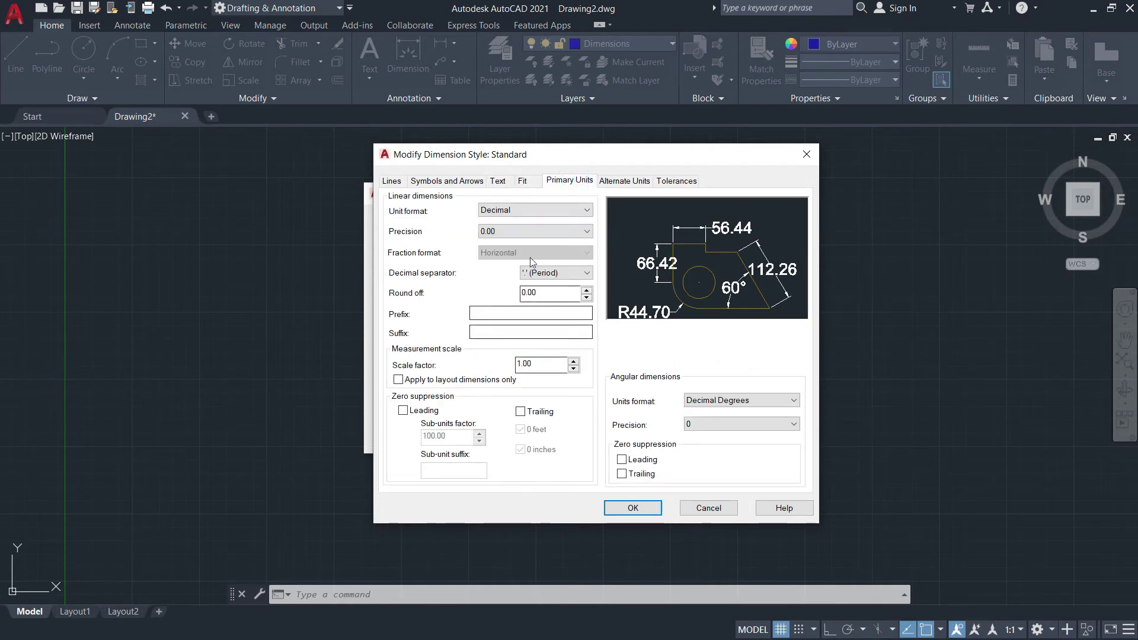
click(452, 181)
click(396, 183)
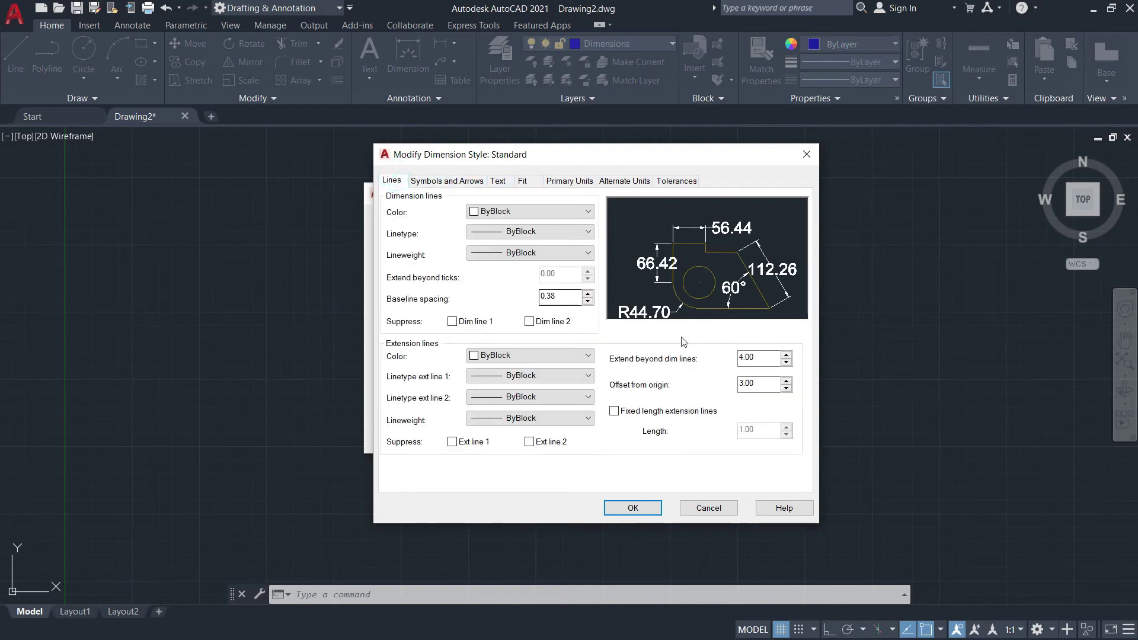
double_click(753, 384)
double_click(756, 357)
click(633, 508)
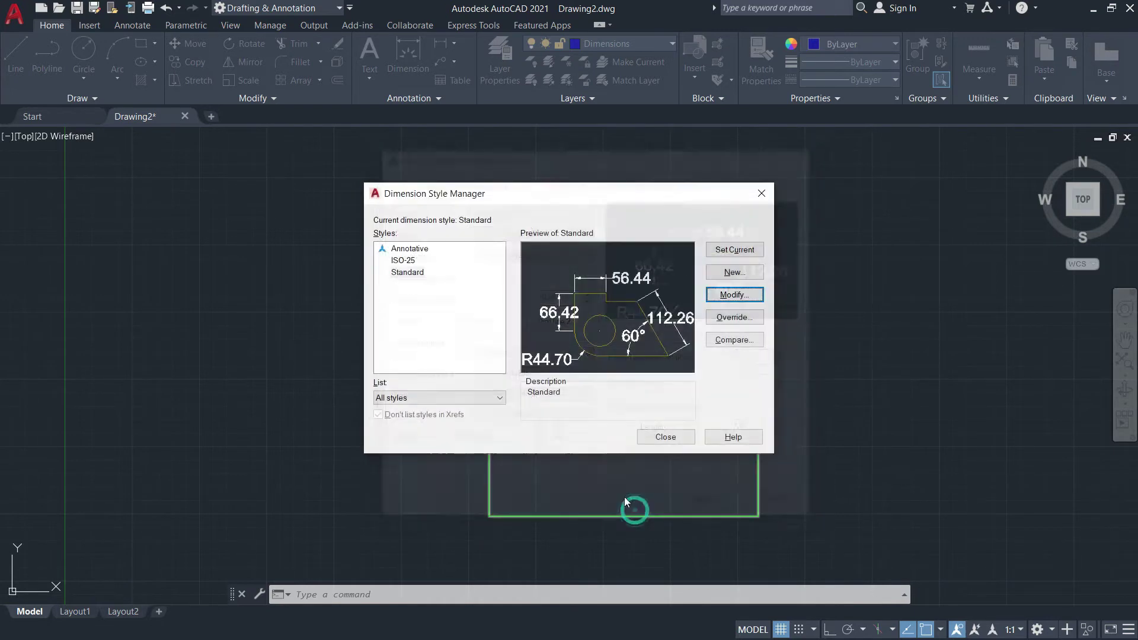
click(669, 441)
Check the legibility of the enlarged dimension text above the rectangle, both up close and with the whole drawing in view.
mouse_move(603, 287)
middle_down()
mouse_move(538, 310)
mouse_move(467, 282)
mouse_move(478, 267)
mouse_move(514, 282)
middle_up()
scroll(539, 310, up, 4)
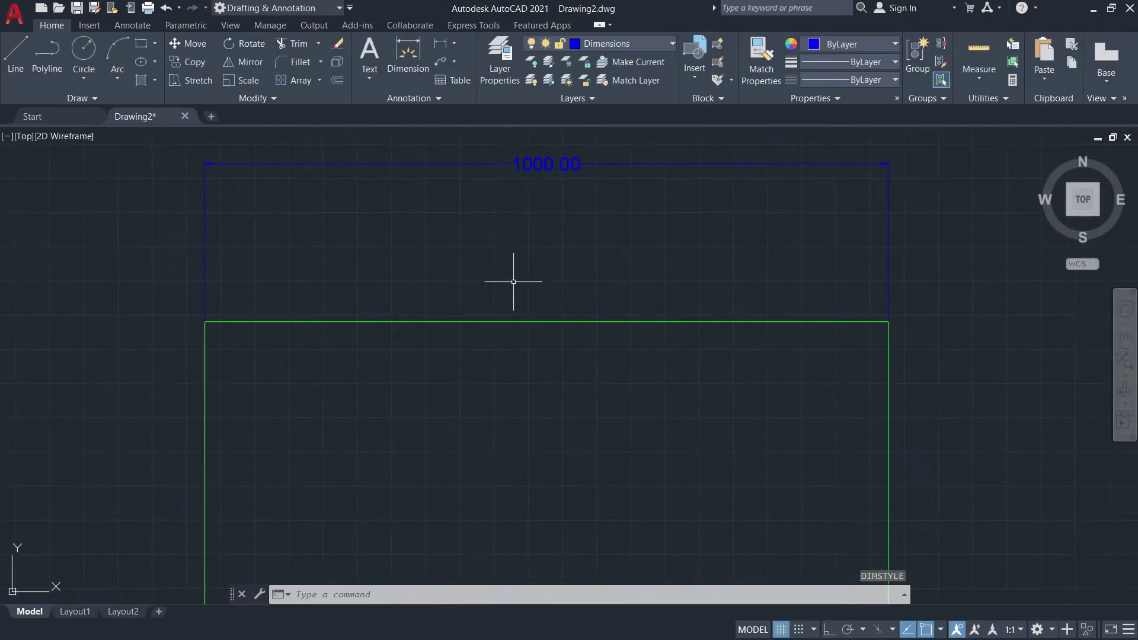
scroll(625, 261, down, 6)
scroll(587, 303, up, 2)
scroll(587, 303, up, 2)
middle_drag(595, 330, 570, 313)
scroll(592, 320, down, 2)
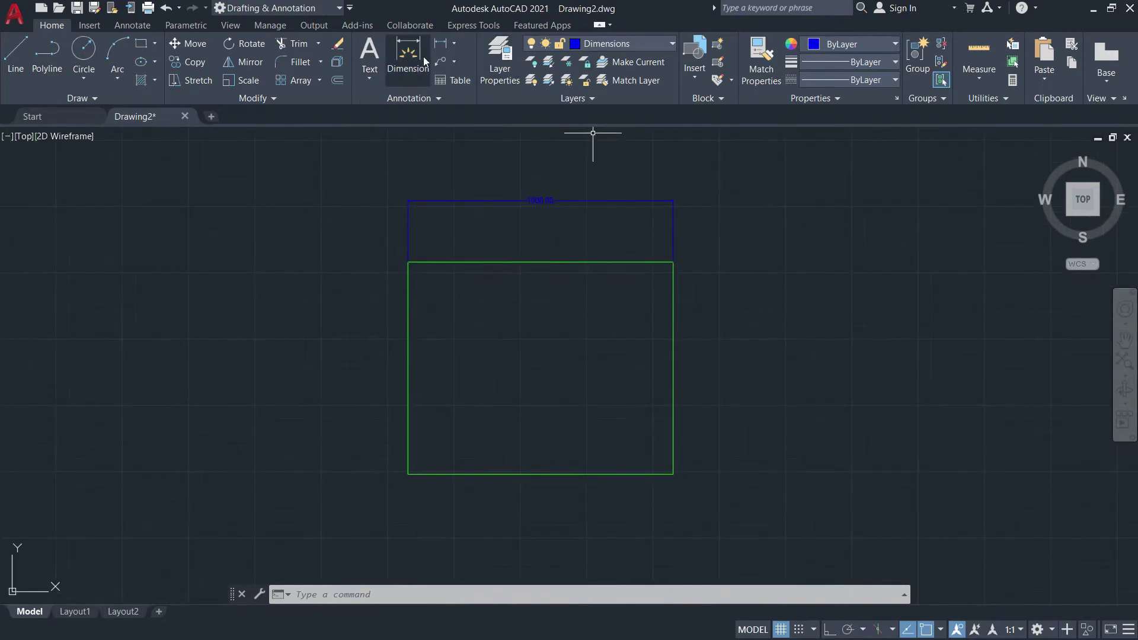
Add a vertical linear dimension between the rectangle's upper-right and lower-right corners, placed outside its right edge.
click(454, 48)
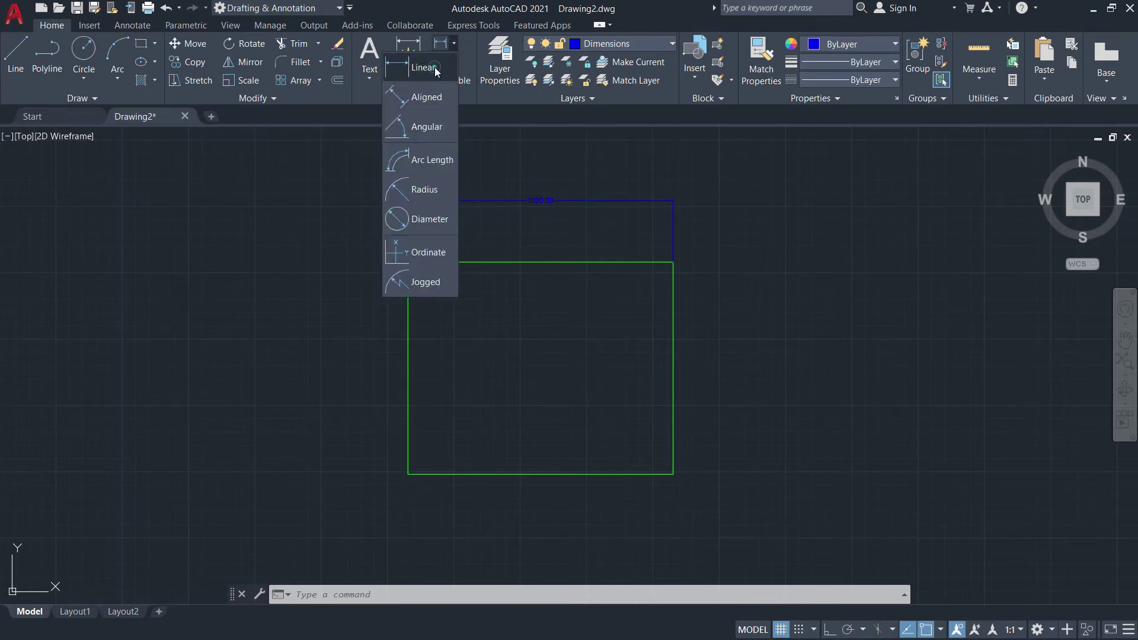
click(422, 69)
click(674, 262)
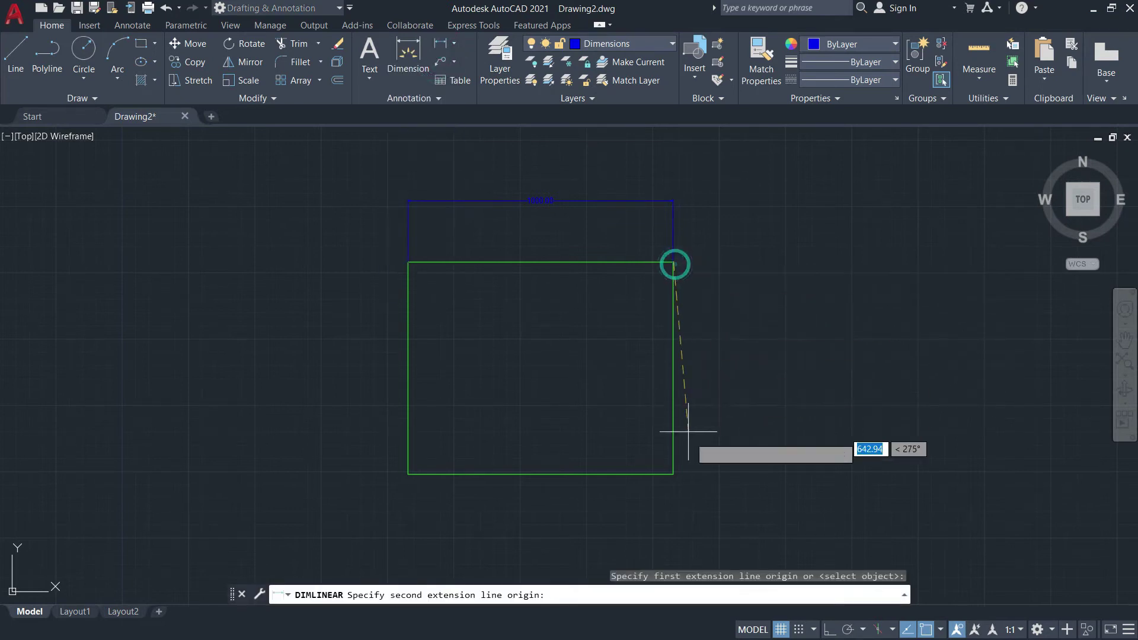
click(674, 474)
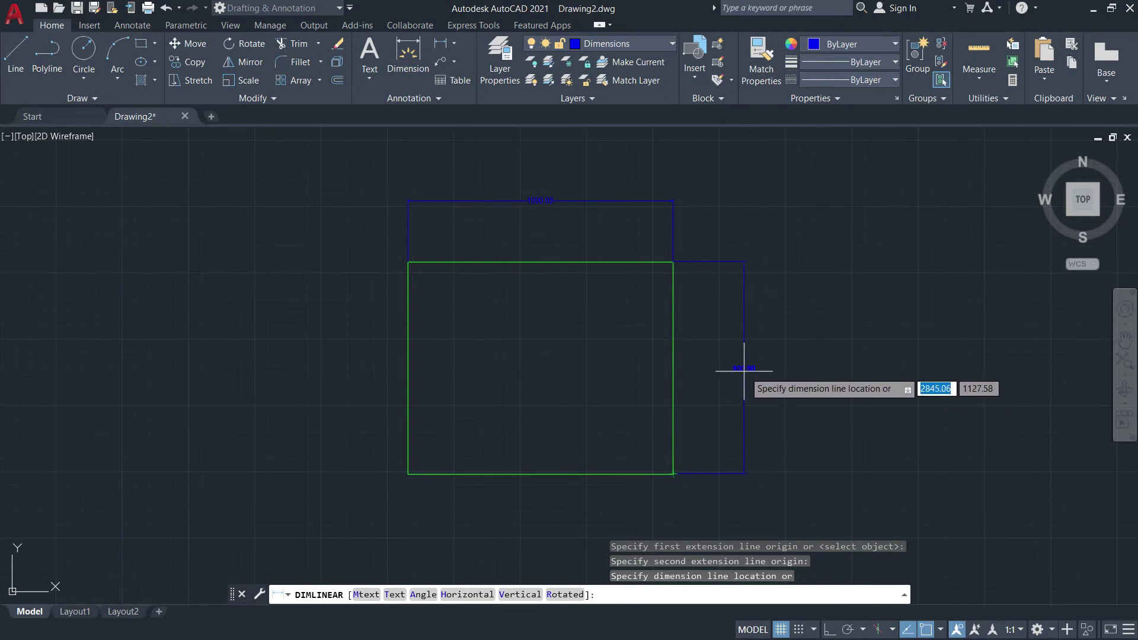
click(739, 372)
scroll(653, 376, up, 2)
scroll(653, 376, up, 2)
scroll(653, 376, down, 2)
mouse_move(609, 370)
middle_down()
mouse_move(635, 402)
mouse_move(664, 394)
middle_up()
scroll(623, 394, down, 2)
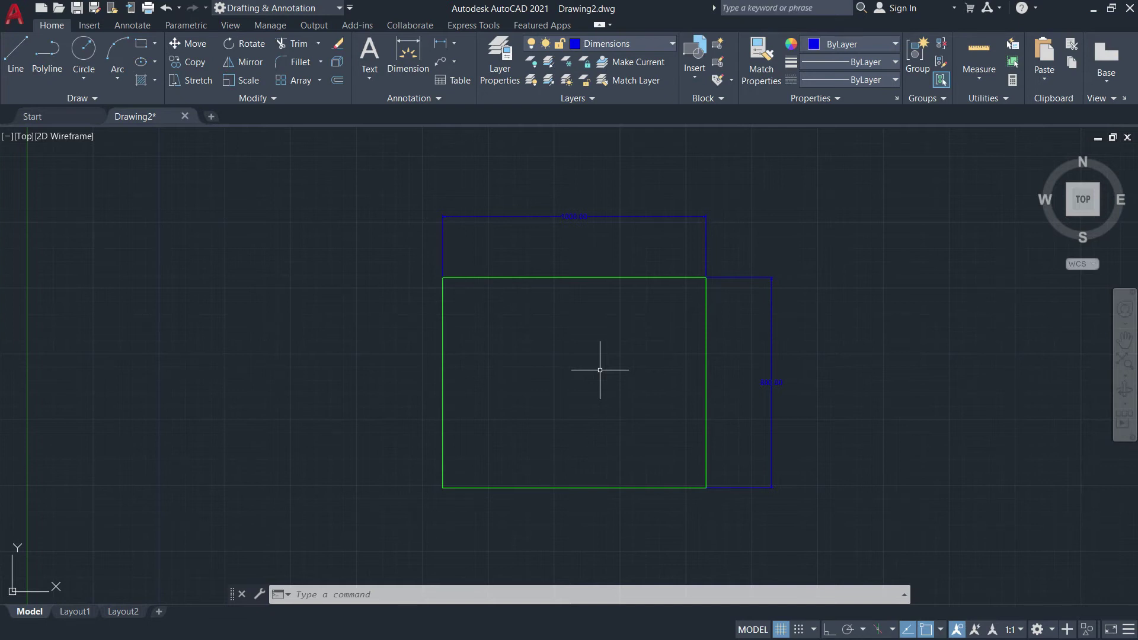
click(448, 47)
click(454, 44)
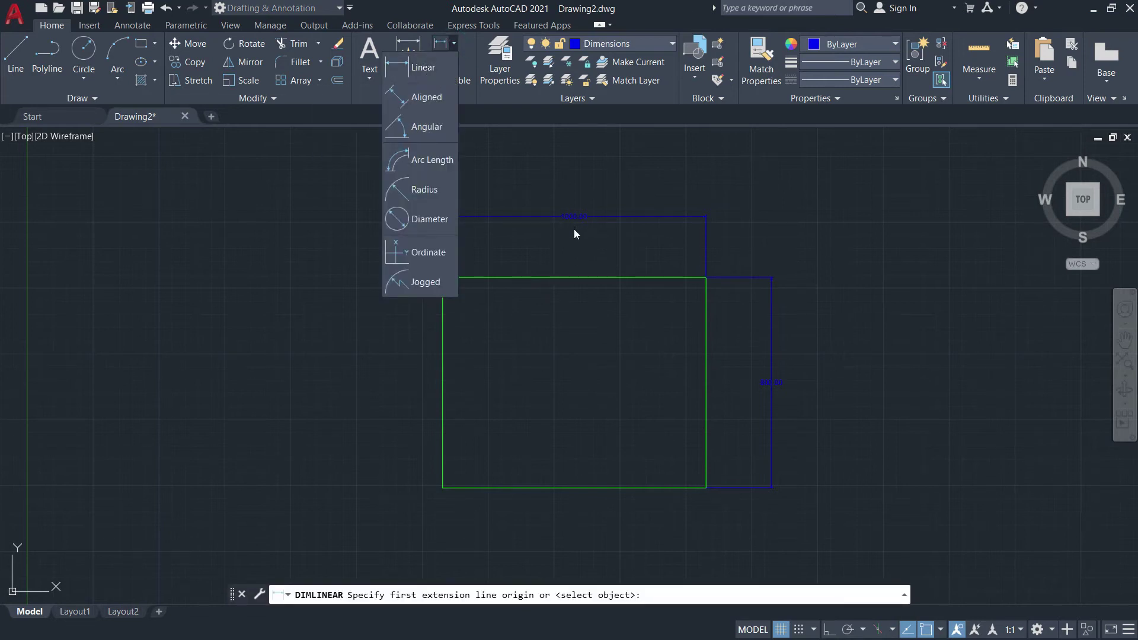
click(639, 221)
click(589, 254)
key(Escape)
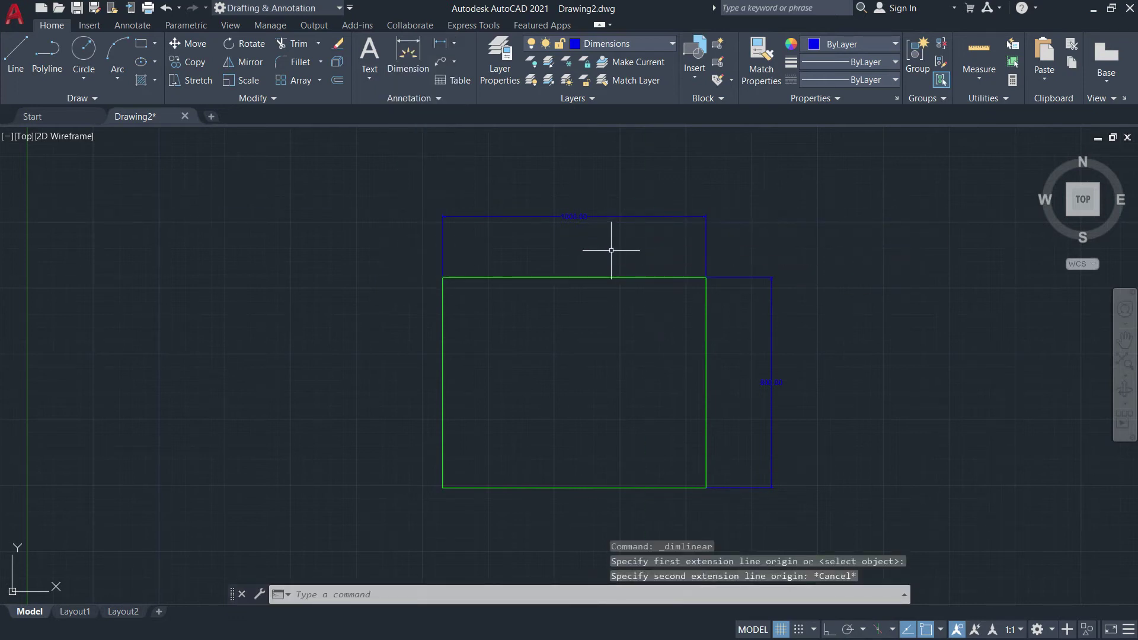
key(Return)
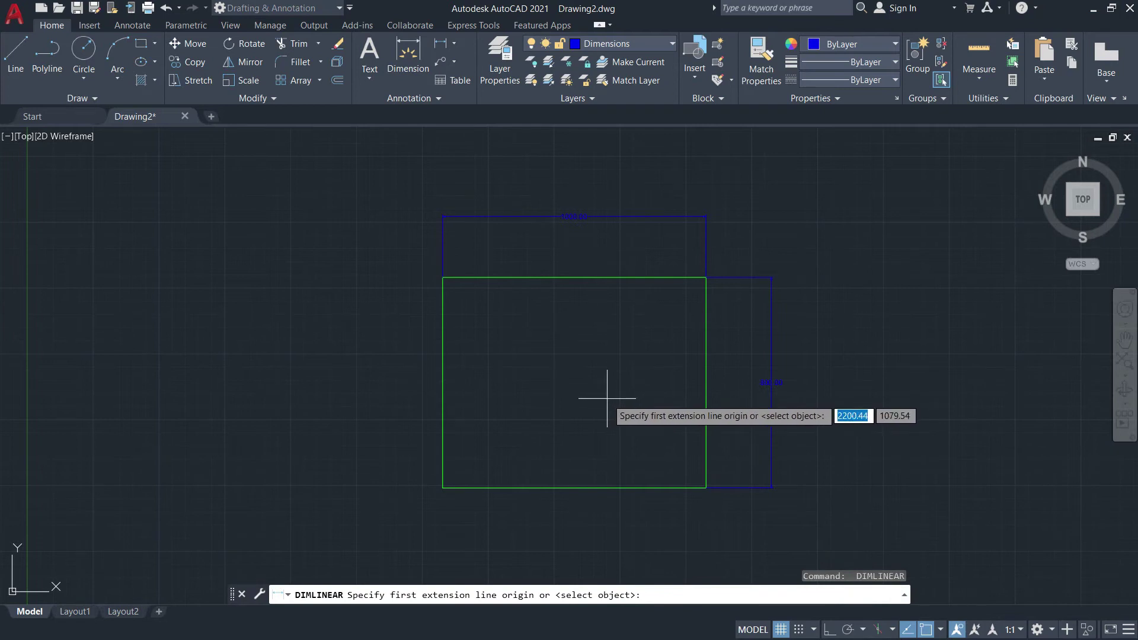
key(Escape)
Make M-Part the current layer for drawing in the empty area beside the dimensioned rectangle.
middle_drag(610, 388, 162, 391)
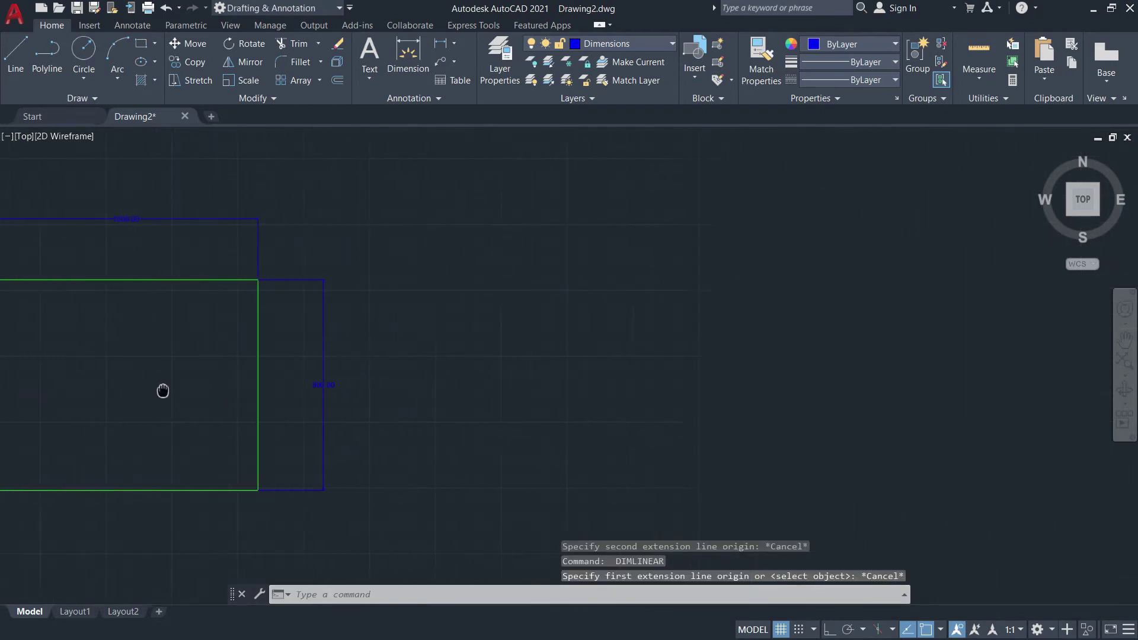
click(606, 44)
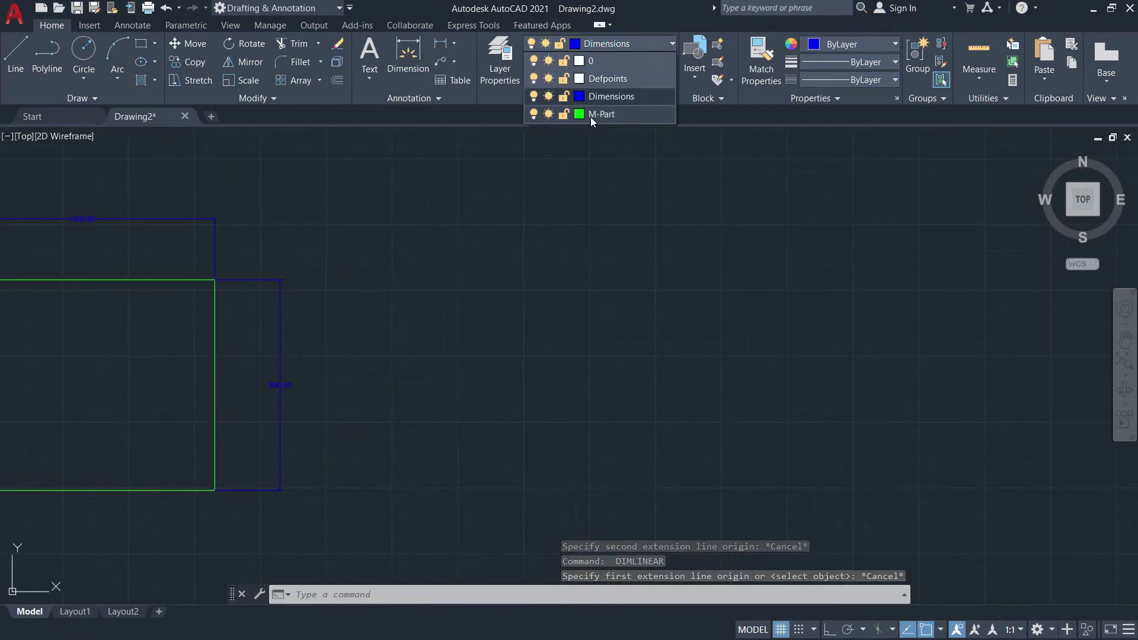
click(610, 114)
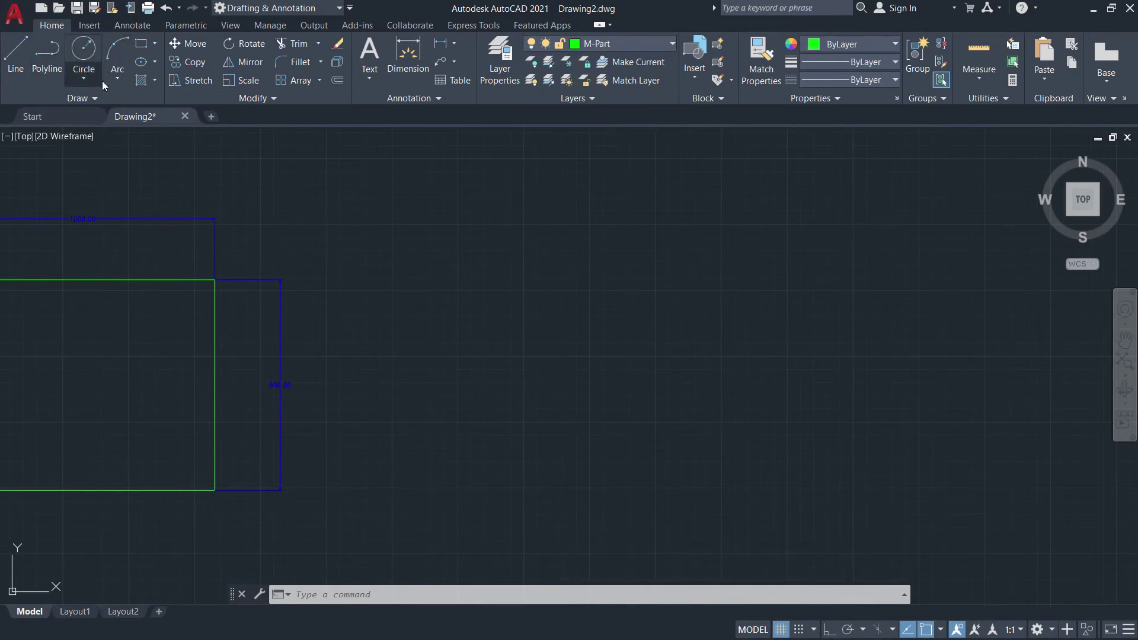
Draw a right triangle beside the rectangle with a 750 horizontal base, a 420 vertical leg upward and a sloping line back to the start.
click(25, 60)
click(450, 380)
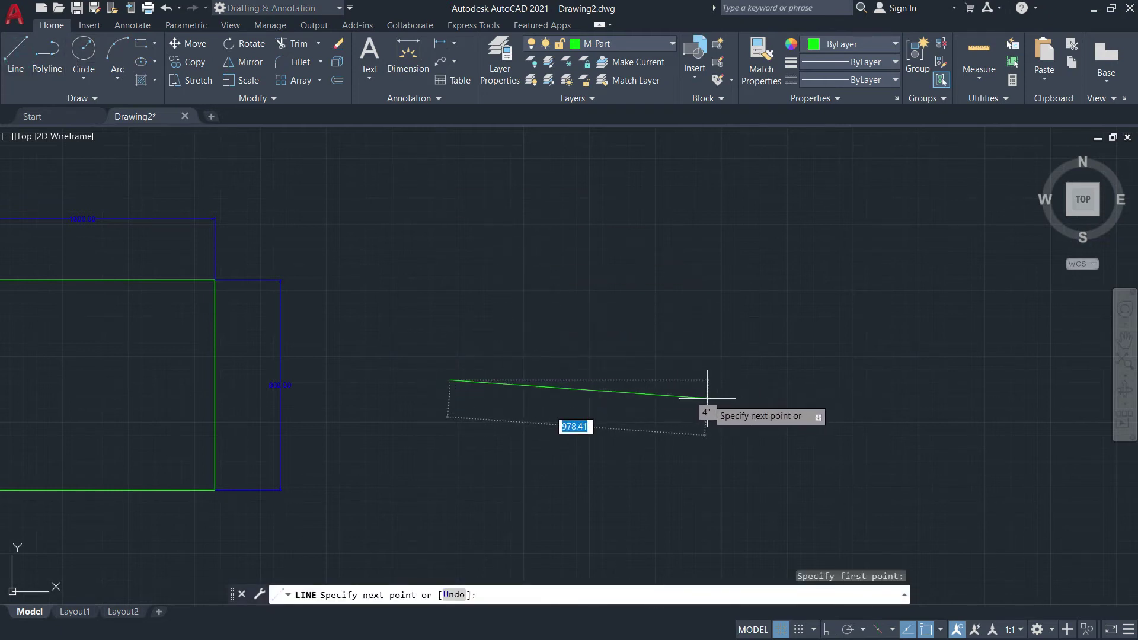
key(F8)
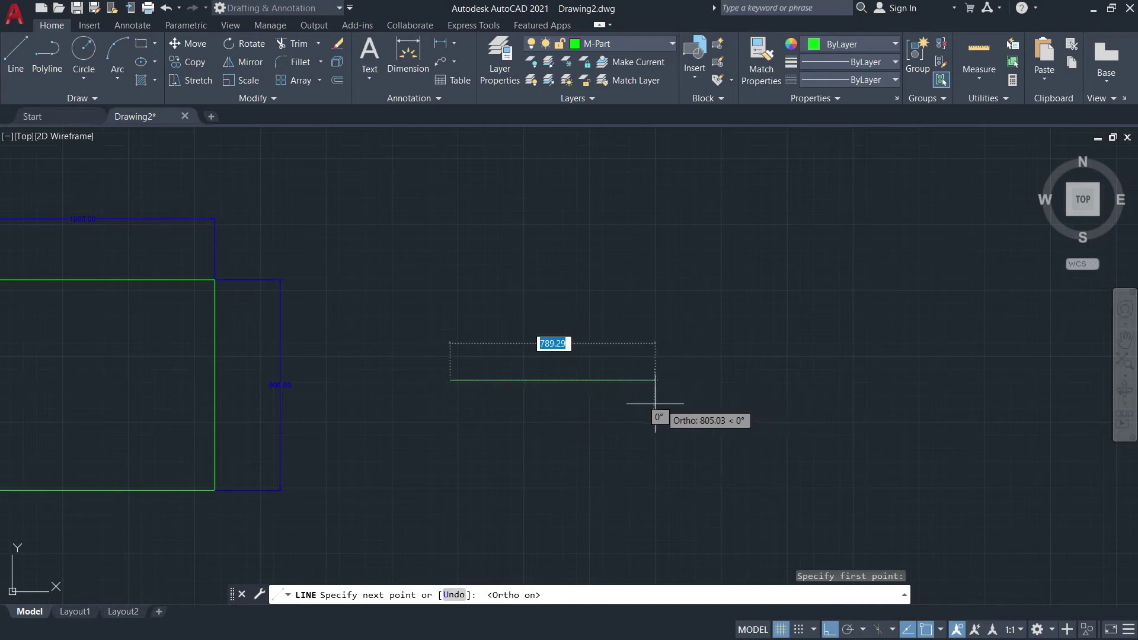
text(750)
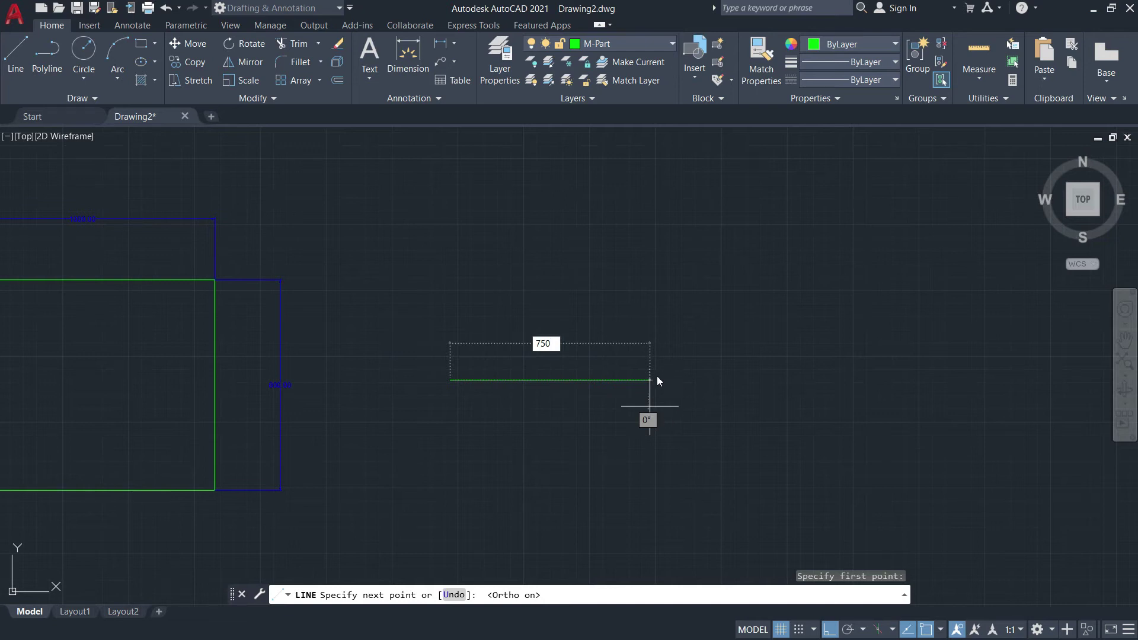
key(Return)
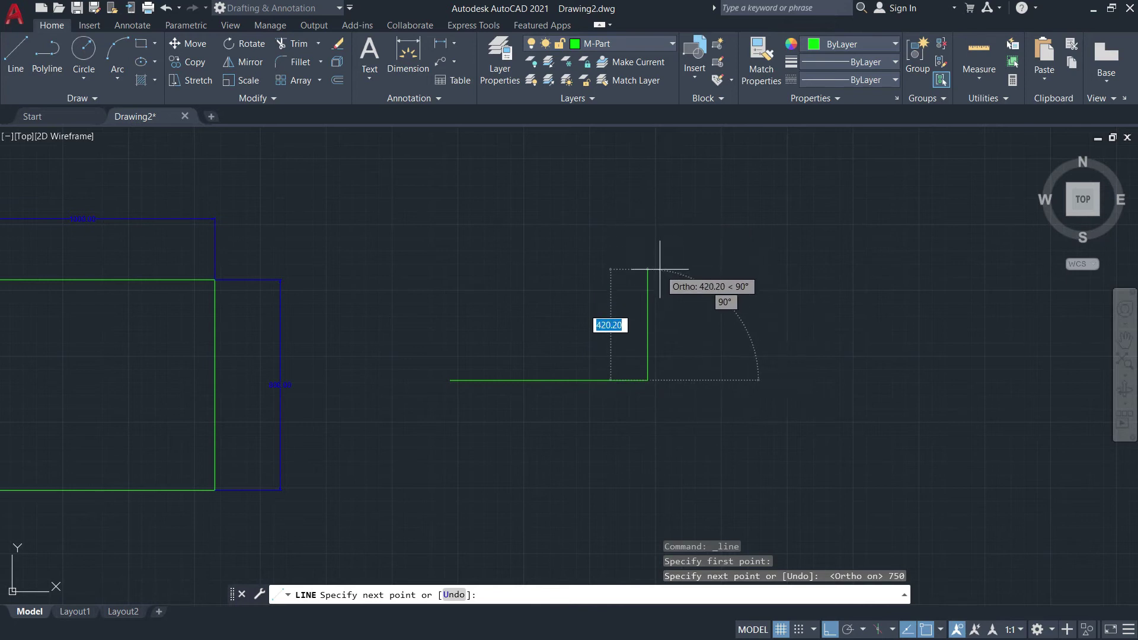
text(420)
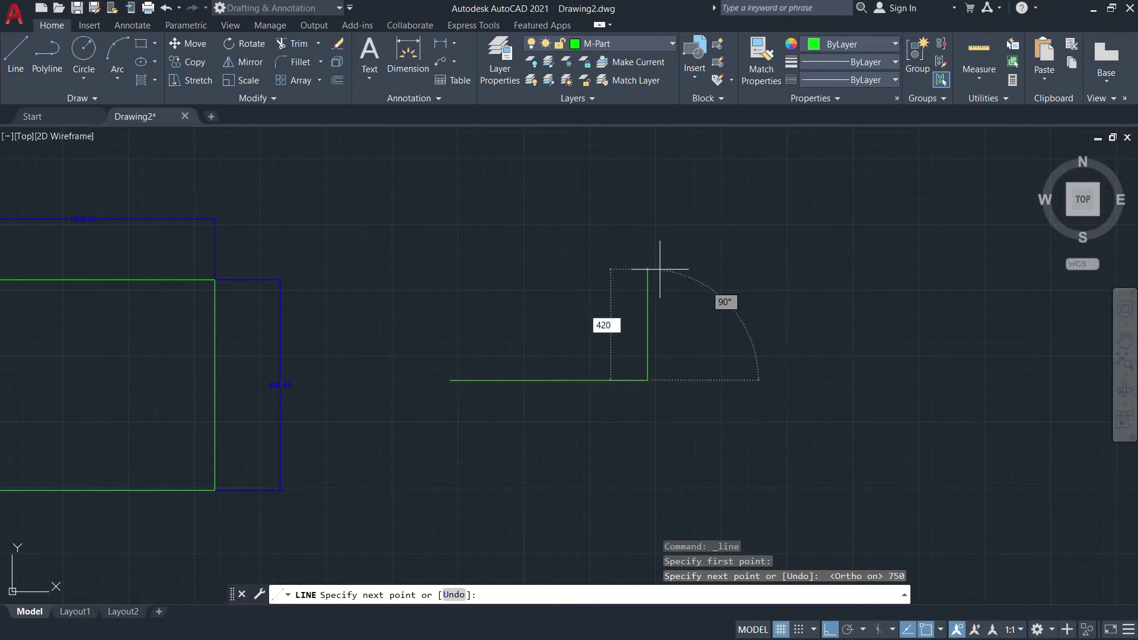
key(Return)
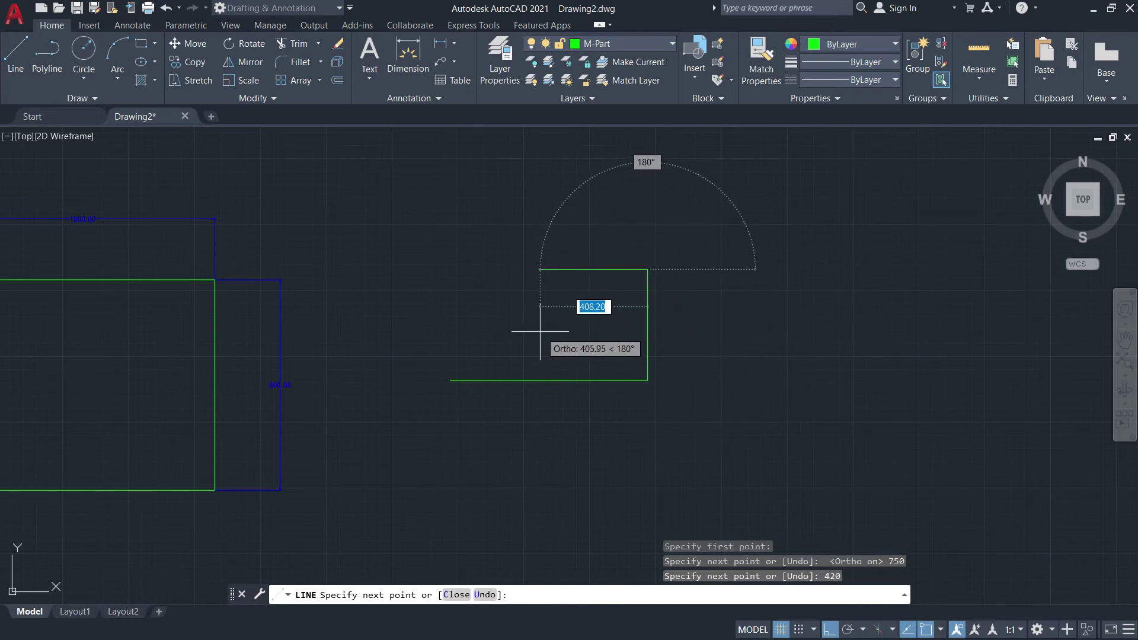
key(F8)
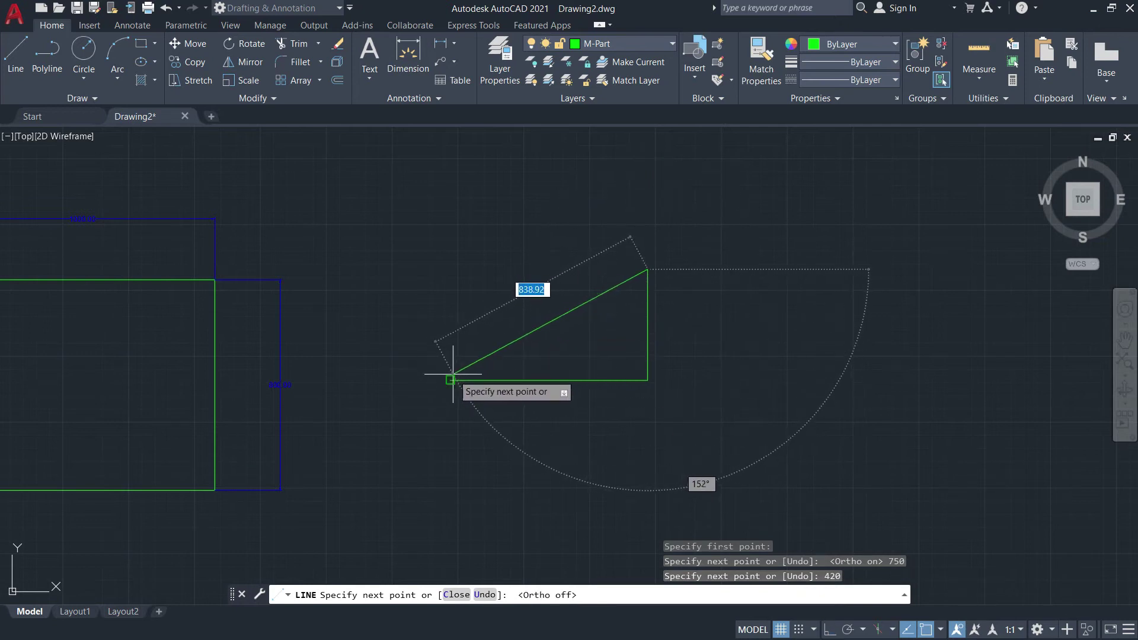
click(451, 379)
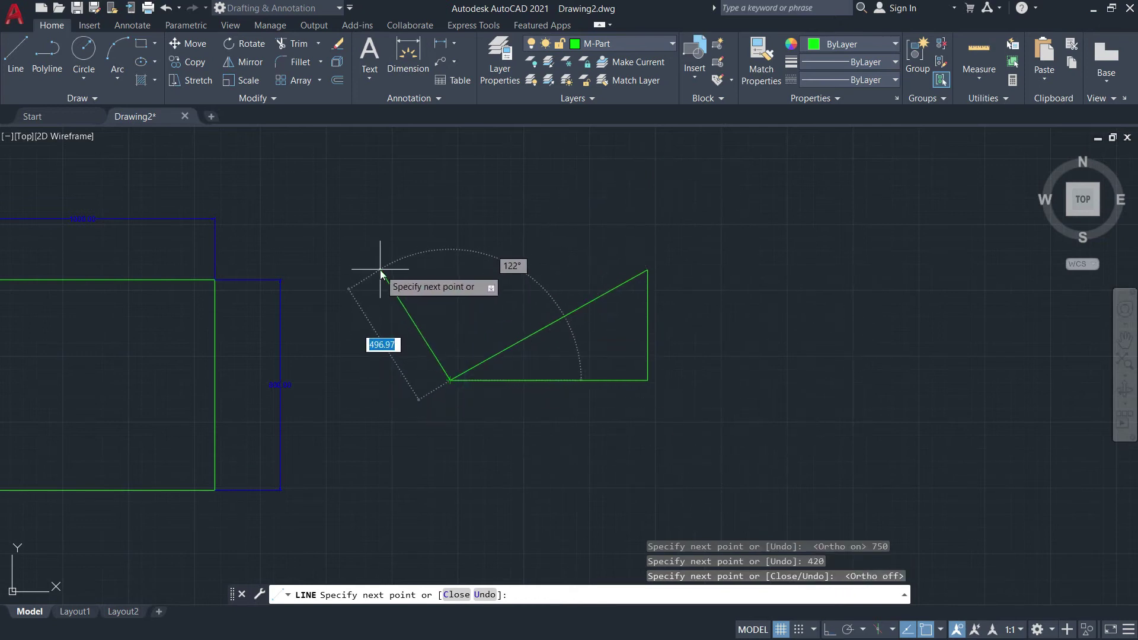
Finish the Line command with the right triangle closed and bring the triangle into closer view.
right_click(380, 269)
click(393, 275)
mouse_move(469, 300)
middle_down()
mouse_move(619, 339)
mouse_move(439, 391)
mouse_move(521, 386)
mouse_move(554, 363)
middle_up()
scroll(619, 339, up, 4)
scroll(554, 363, down, 2)
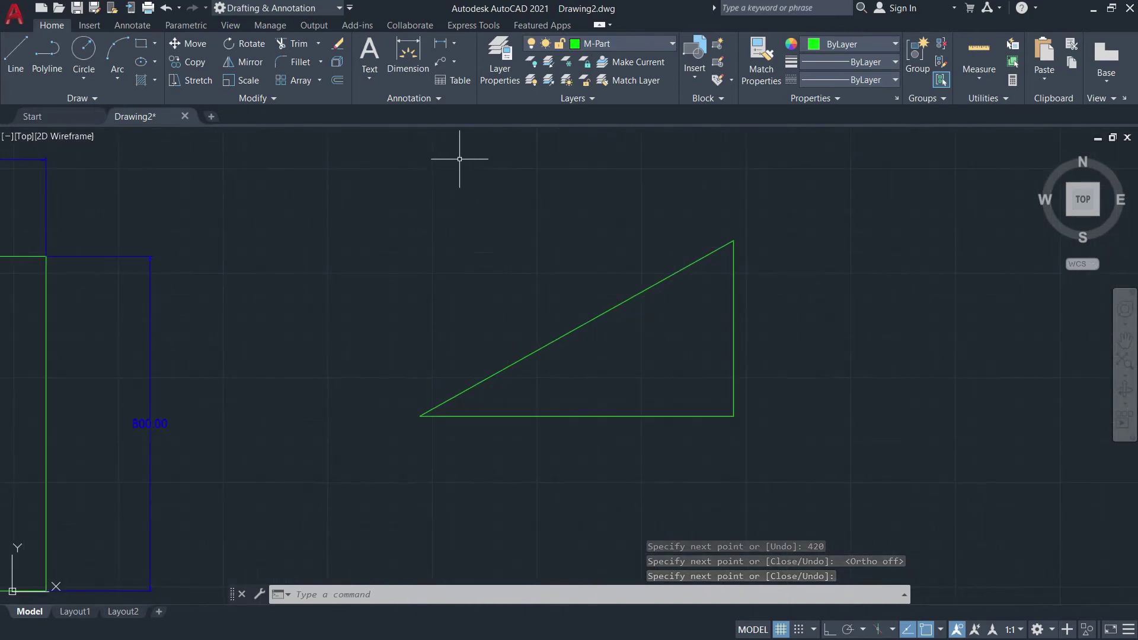
click(453, 48)
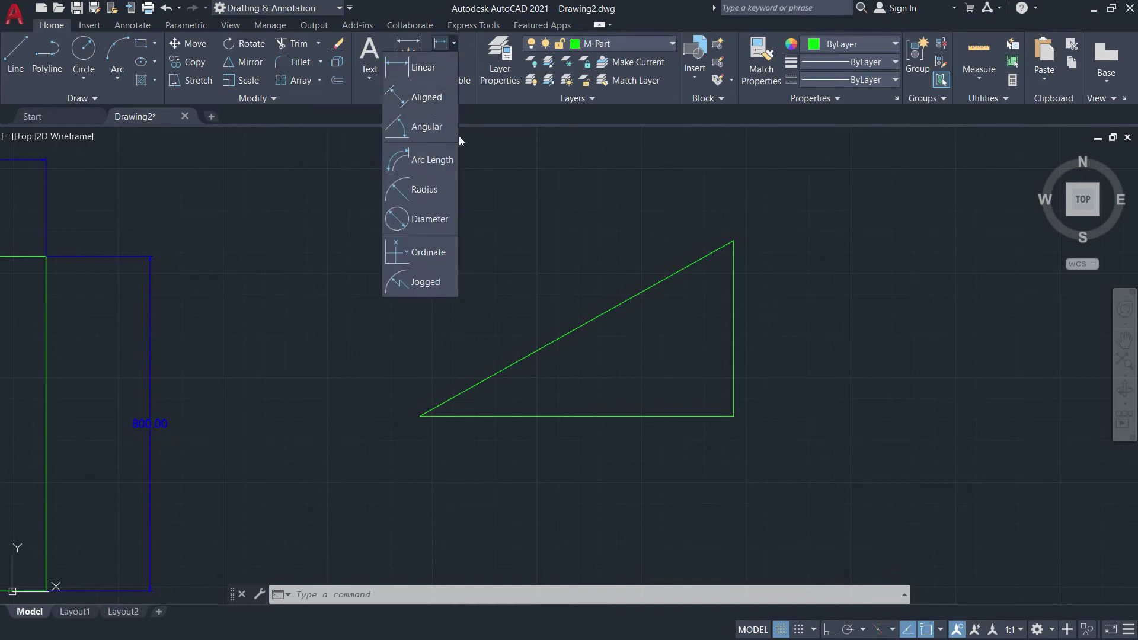
click(417, 96)
mouse_move(477, 222)
middle_down()
mouse_move(482, 259)
mouse_move(459, 317)
middle_up()
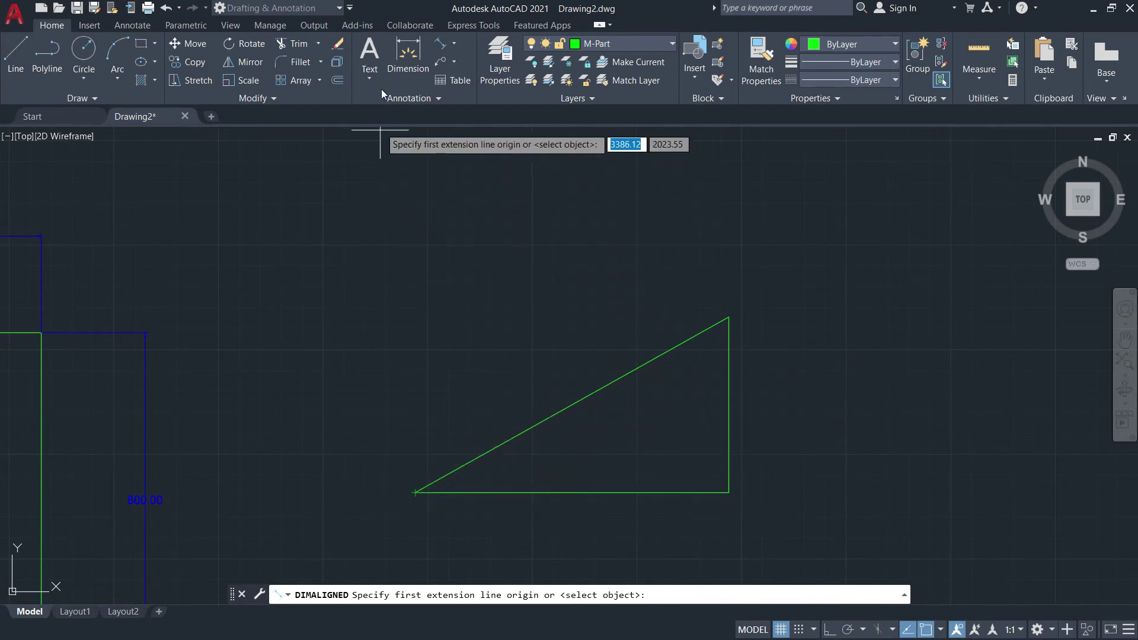
click(454, 43)
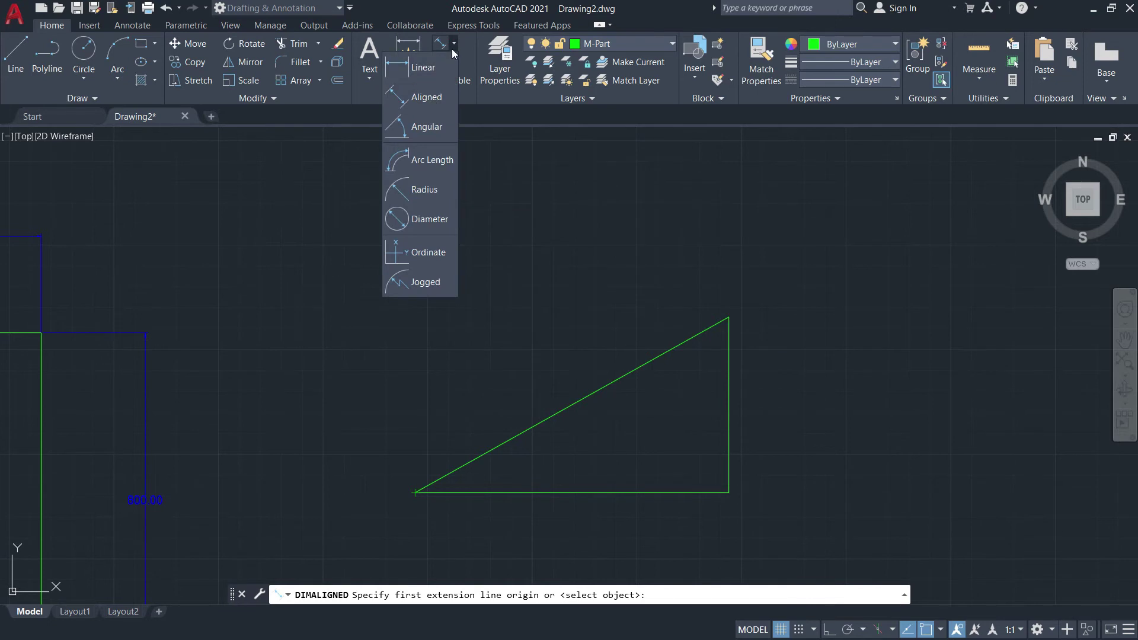
click(416, 493)
click(728, 318)
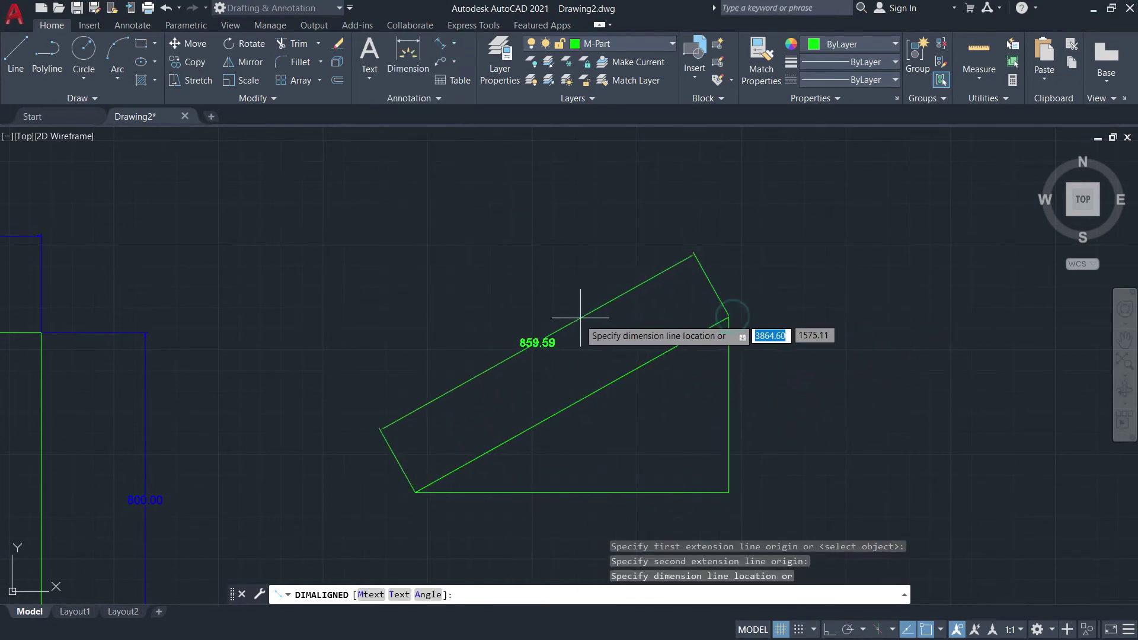
key(Escape)
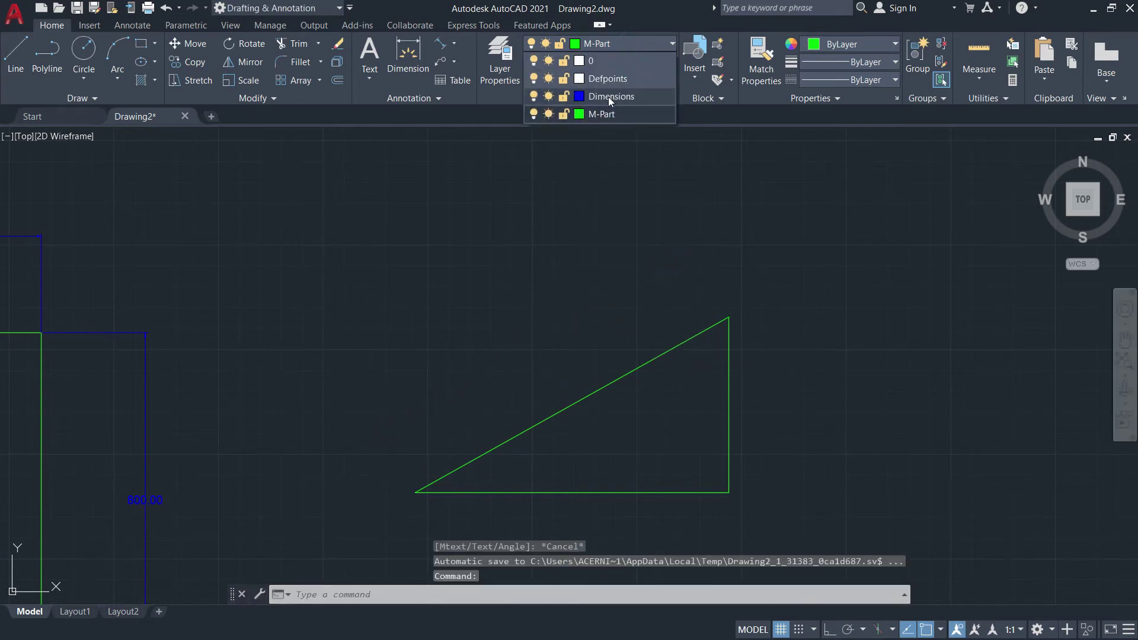
Make Dimensions the current layer and add an aligned dimension along the triangle's sloping side, placed outside above it.
click(609, 99)
click(440, 43)
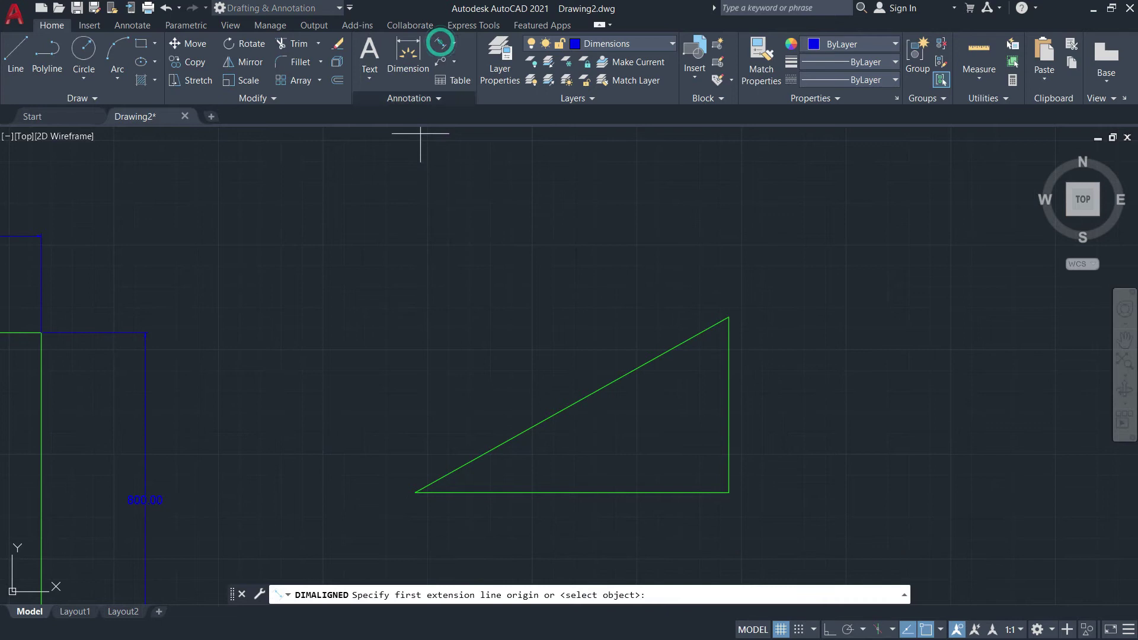
click(415, 492)
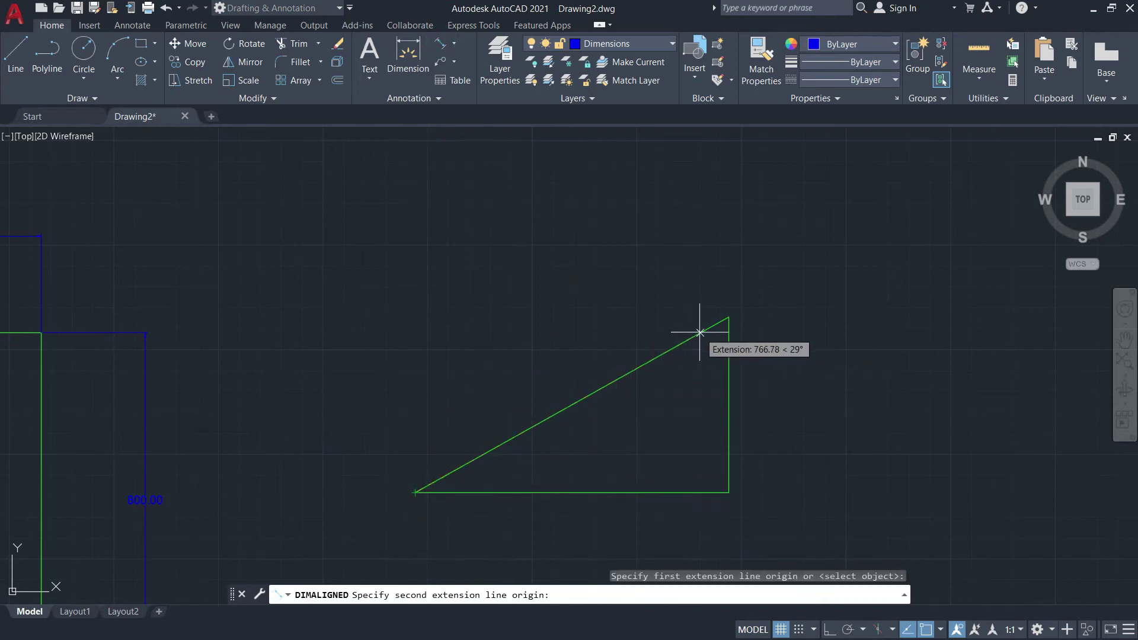
click(729, 318)
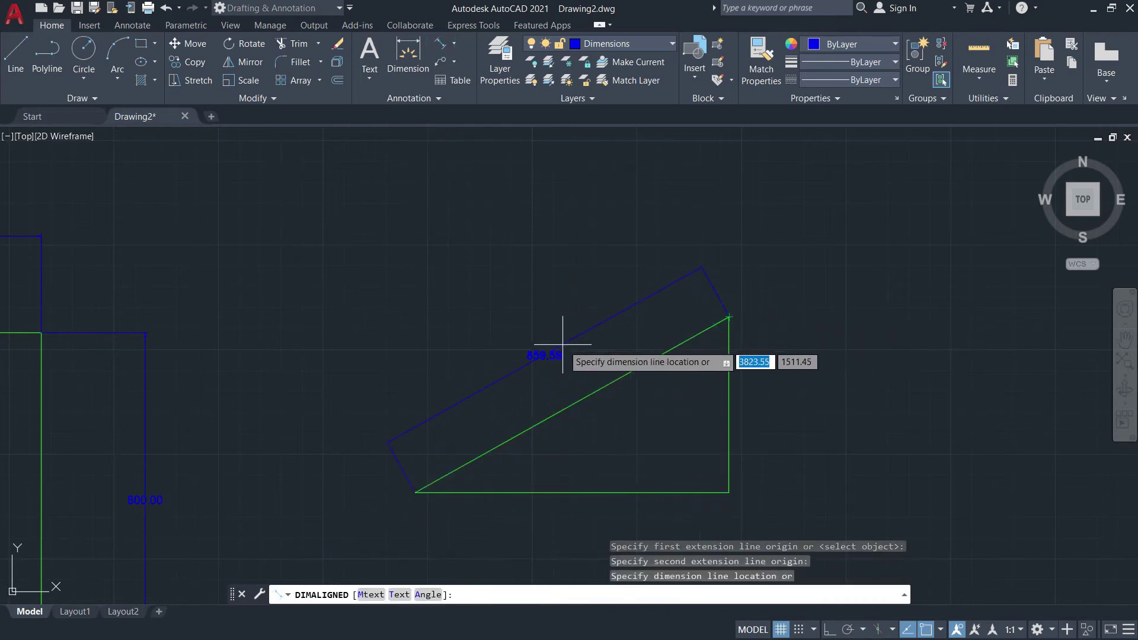
scroll(539, 346, up, 4)
scroll(511, 277, down, 2)
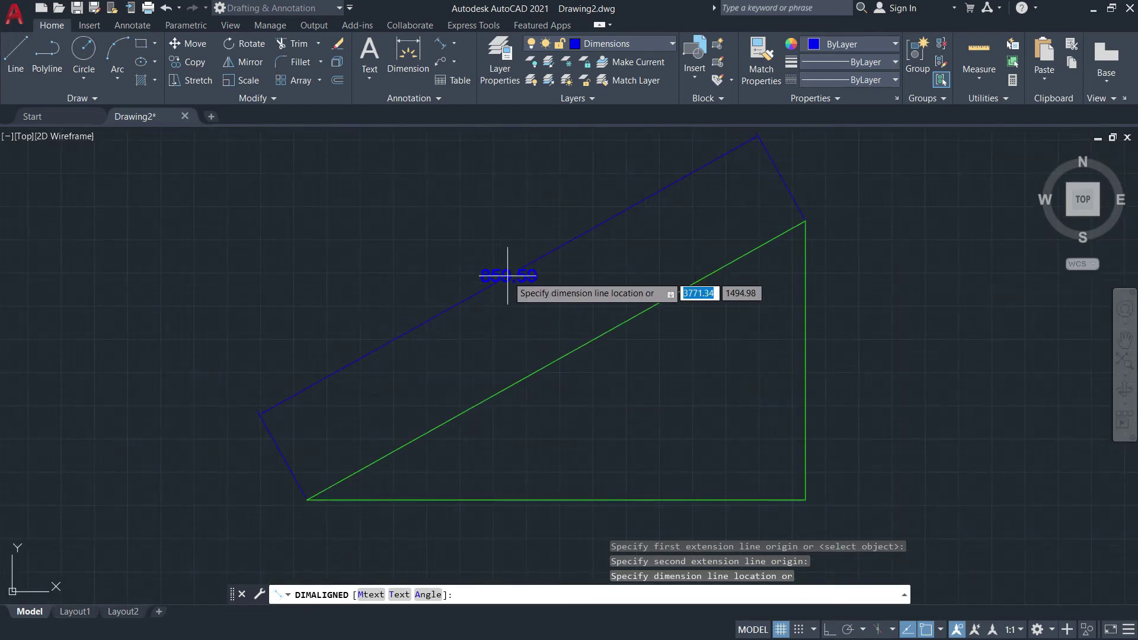
click(509, 277)
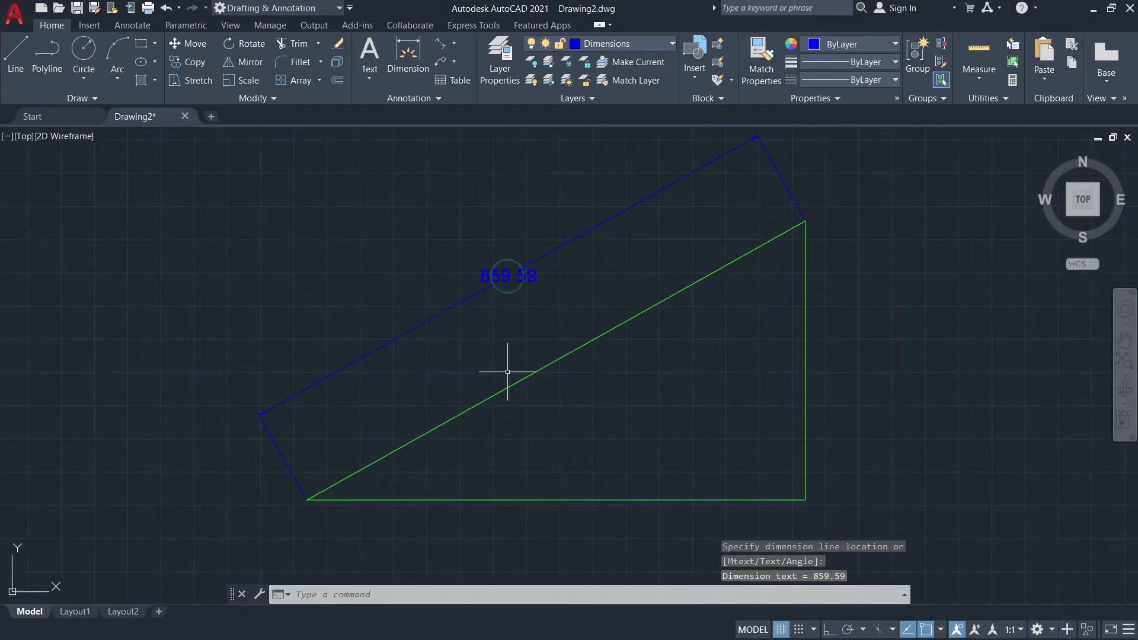
Add a vertical linear dimension between the ends of the triangle's upright leg, placed outside to its right.
click(455, 46)
click(418, 69)
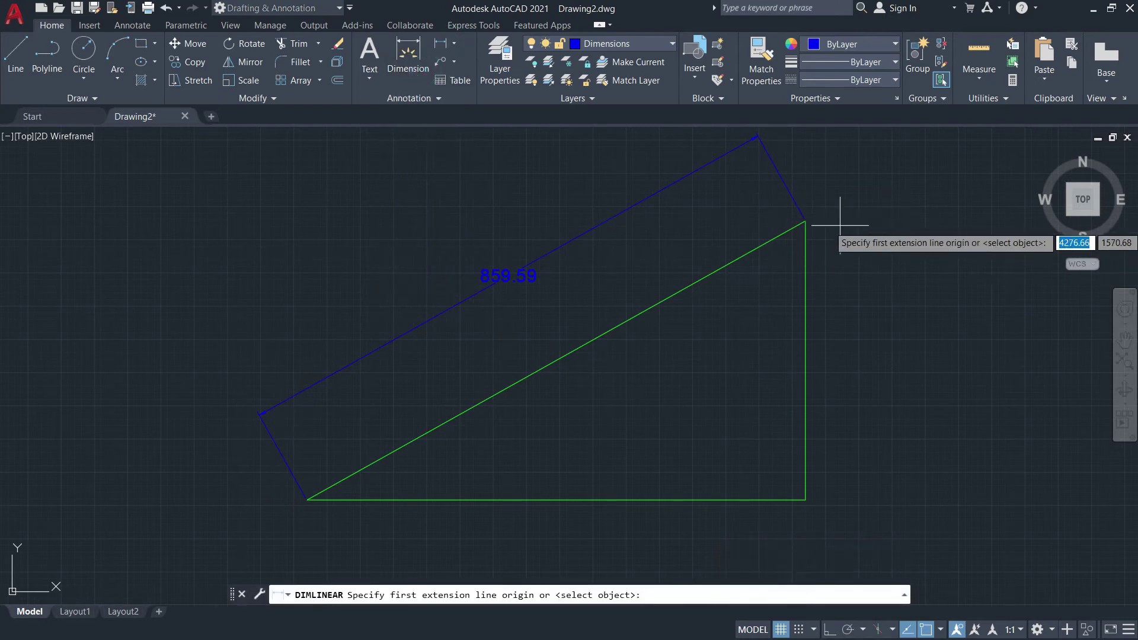
click(806, 221)
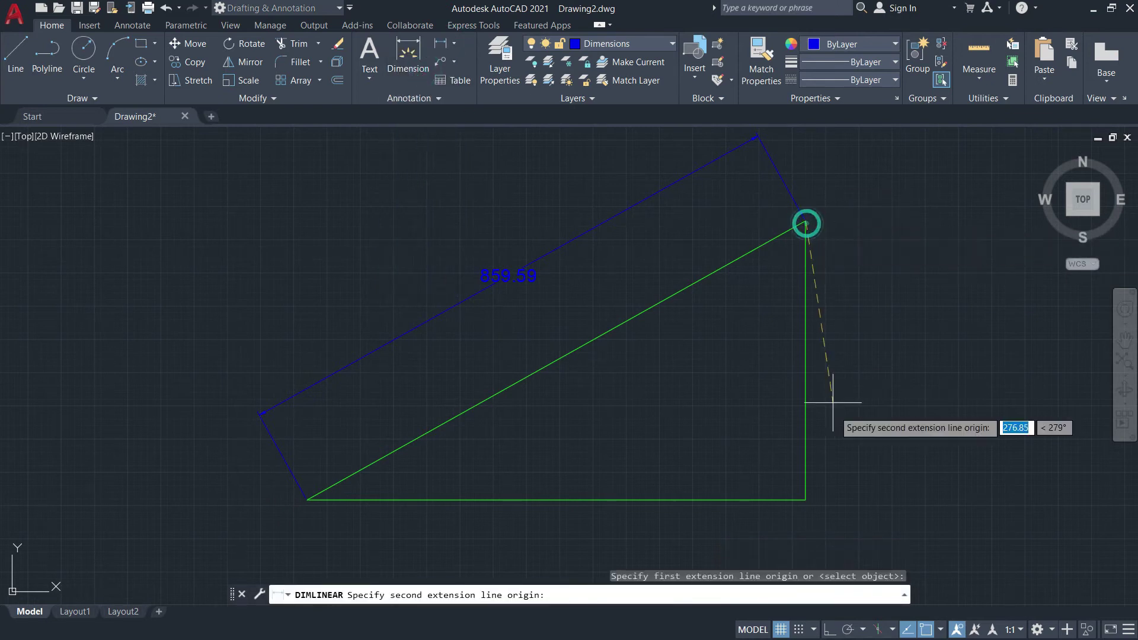
click(805, 500)
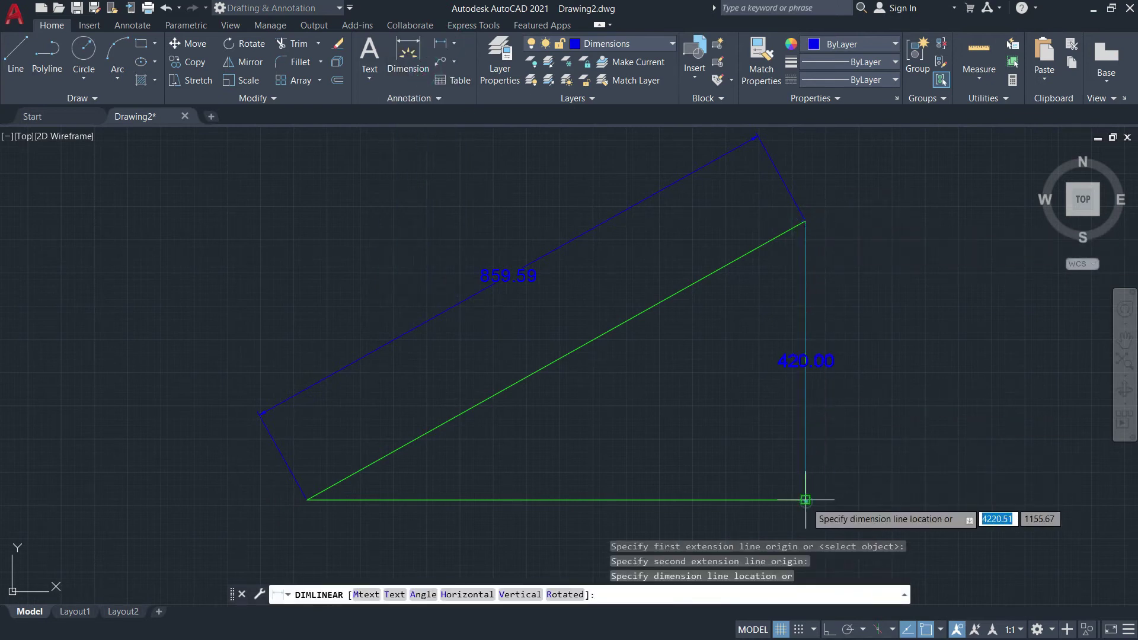
click(903, 355)
scroll(820, 376, down, 3)
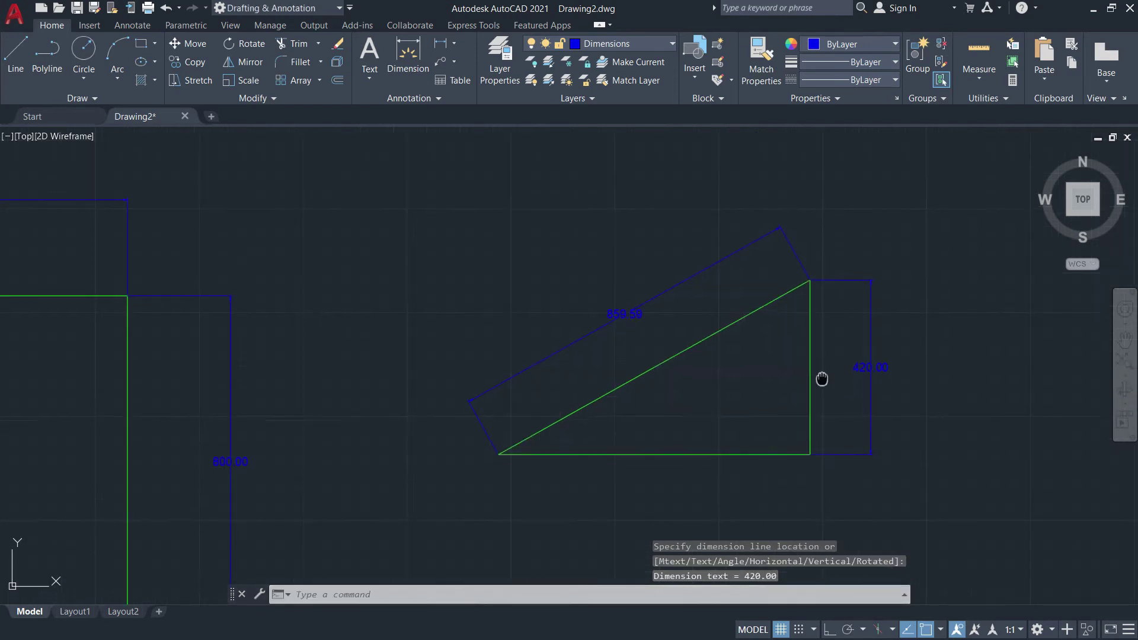
Add a horizontal linear dimension between the ends of the triangle's base, placed below it.
scroll(645, 385, up, 3)
middle_drag(643, 400, 502, 360)
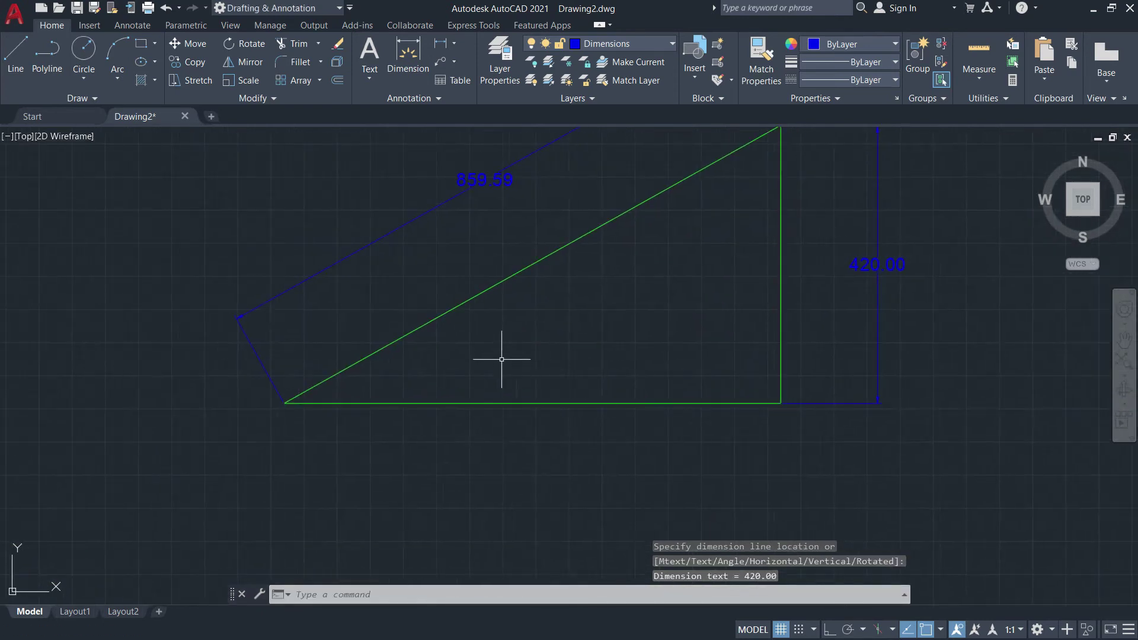
click(421, 402)
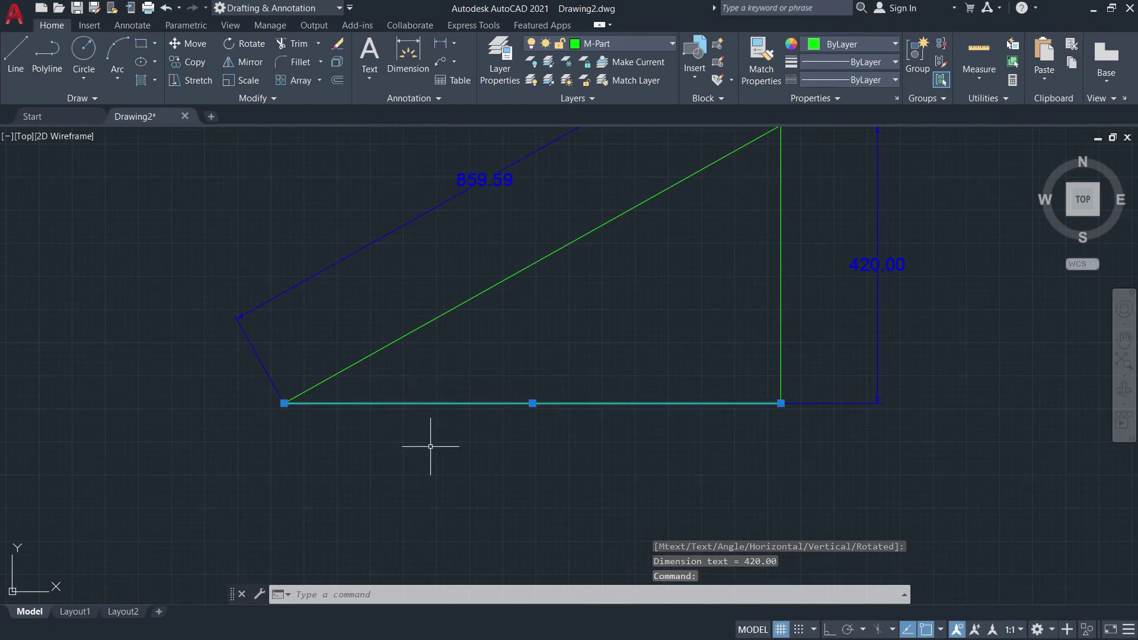
key(Escape)
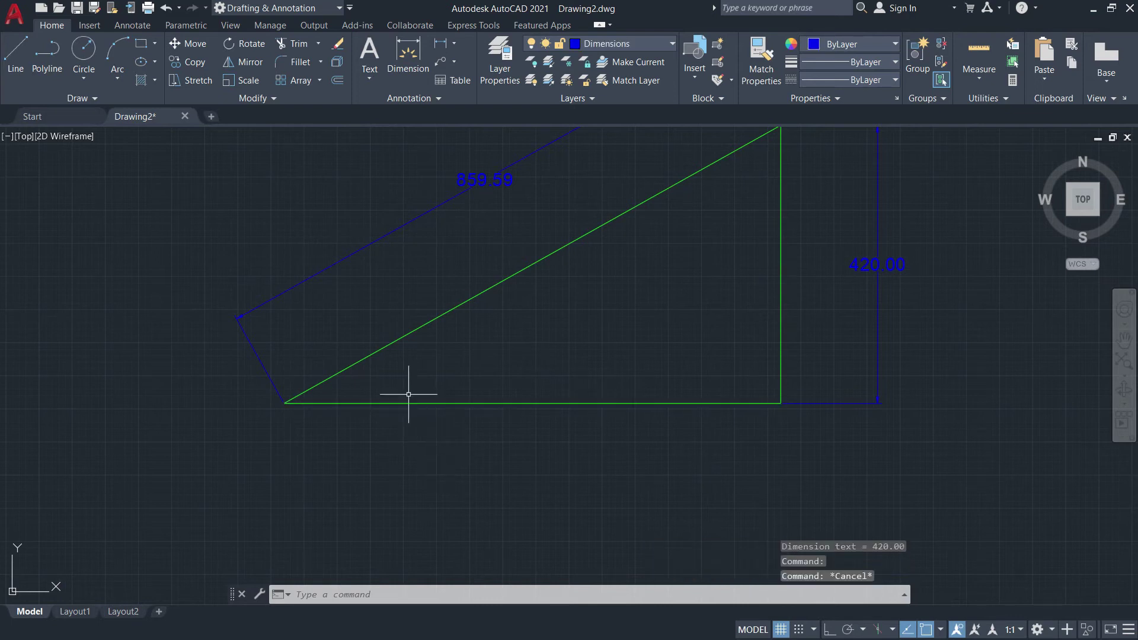
scroll(385, 320, down, 2)
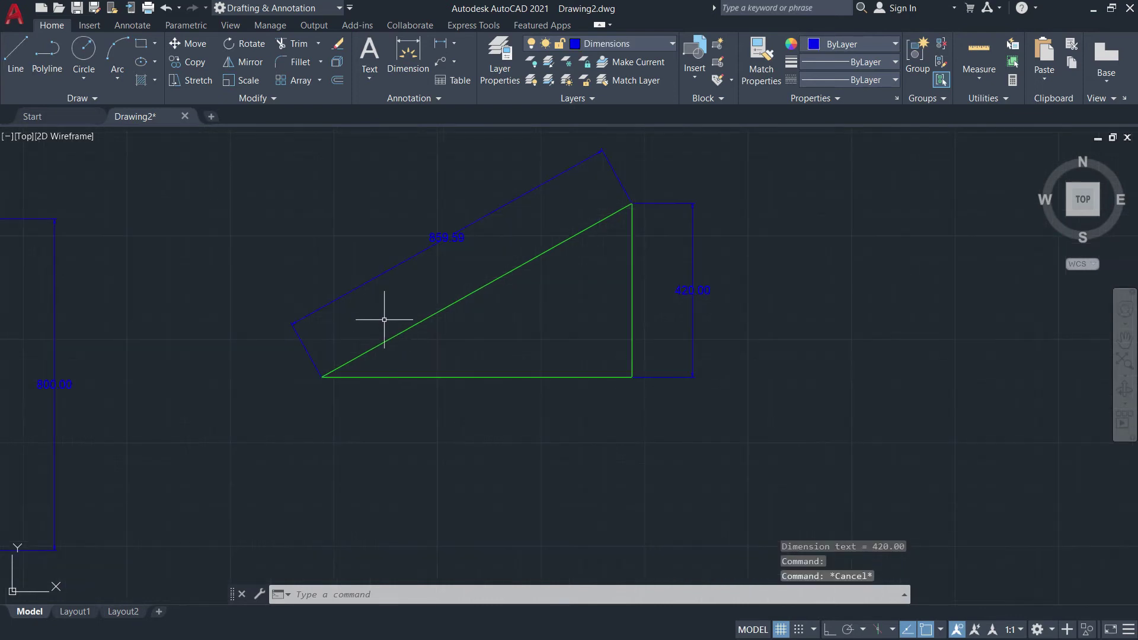
click(449, 46)
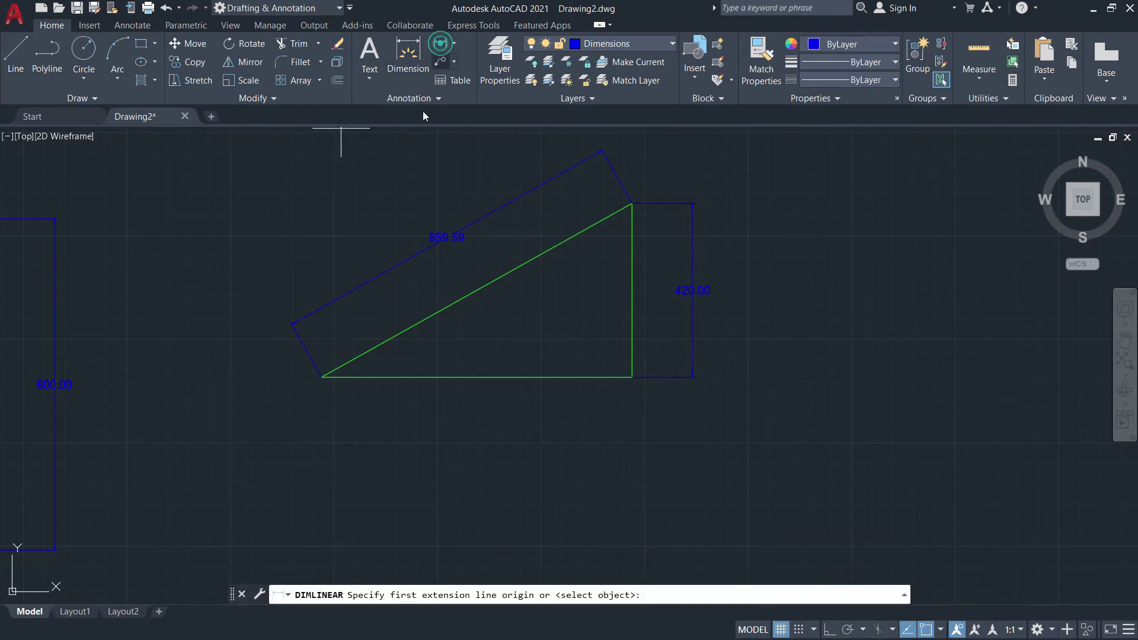
click(327, 378)
click(631, 380)
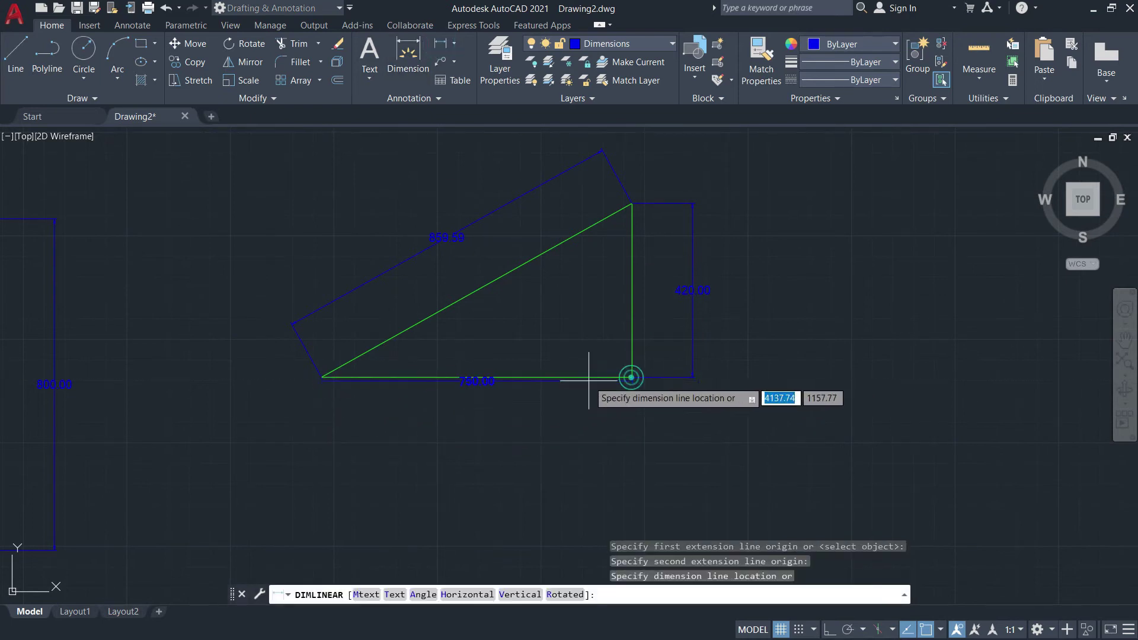
click(492, 435)
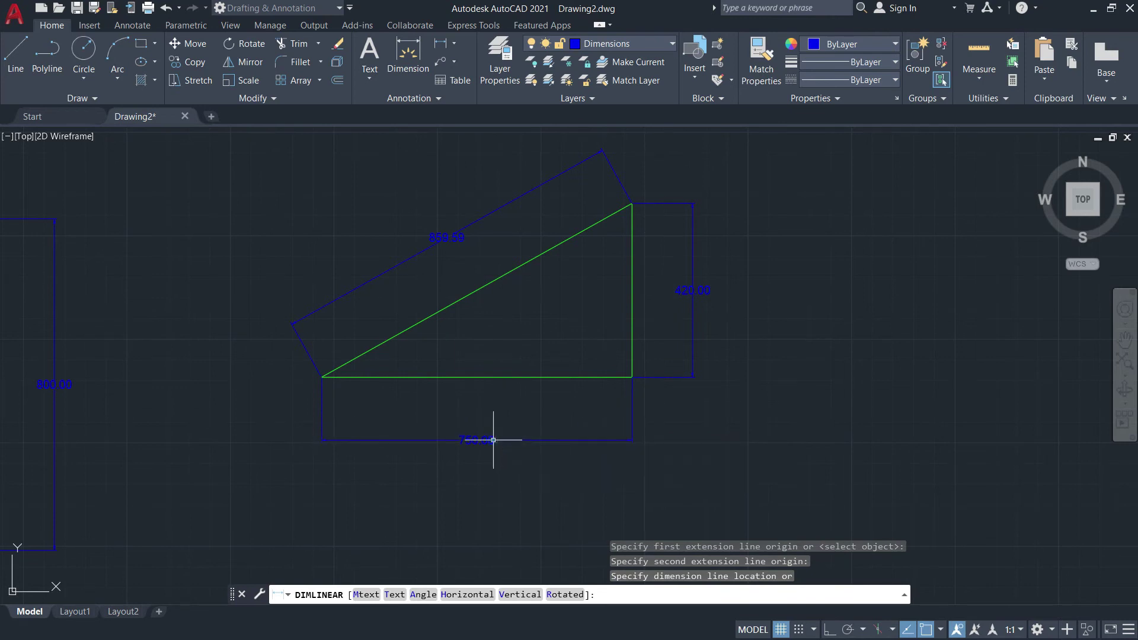
scroll(546, 407, up, 2)
middle_drag(533, 406, 604, 491)
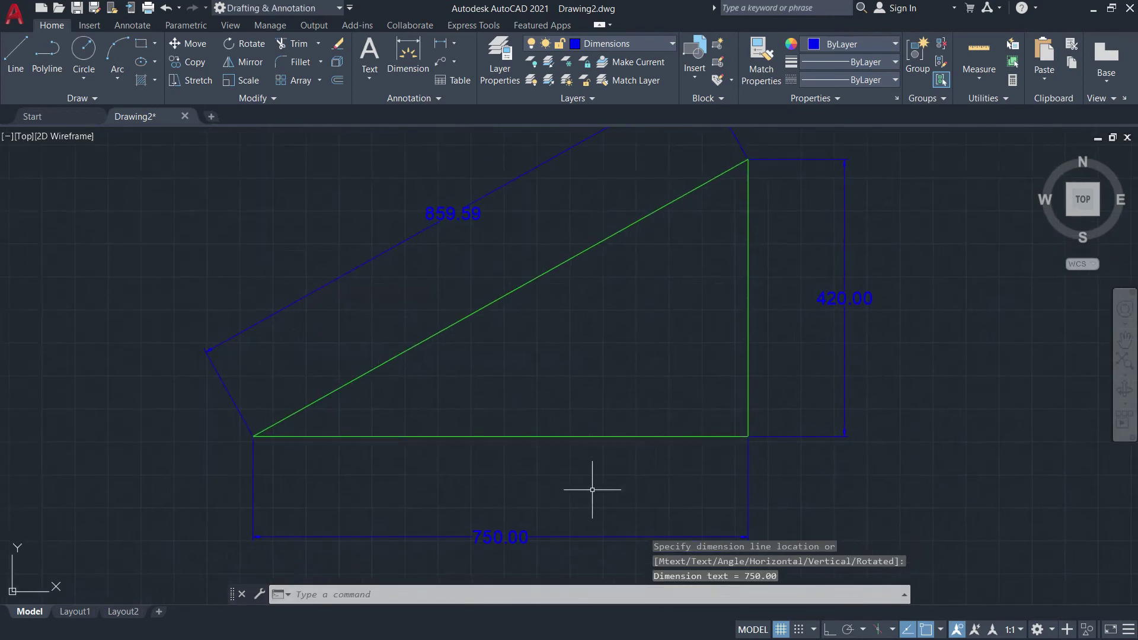
Erase the linear dimensions of the triangle's base and upright leg, keeping the aligned dimension.
key(Escape)
text(e)
key(Return)
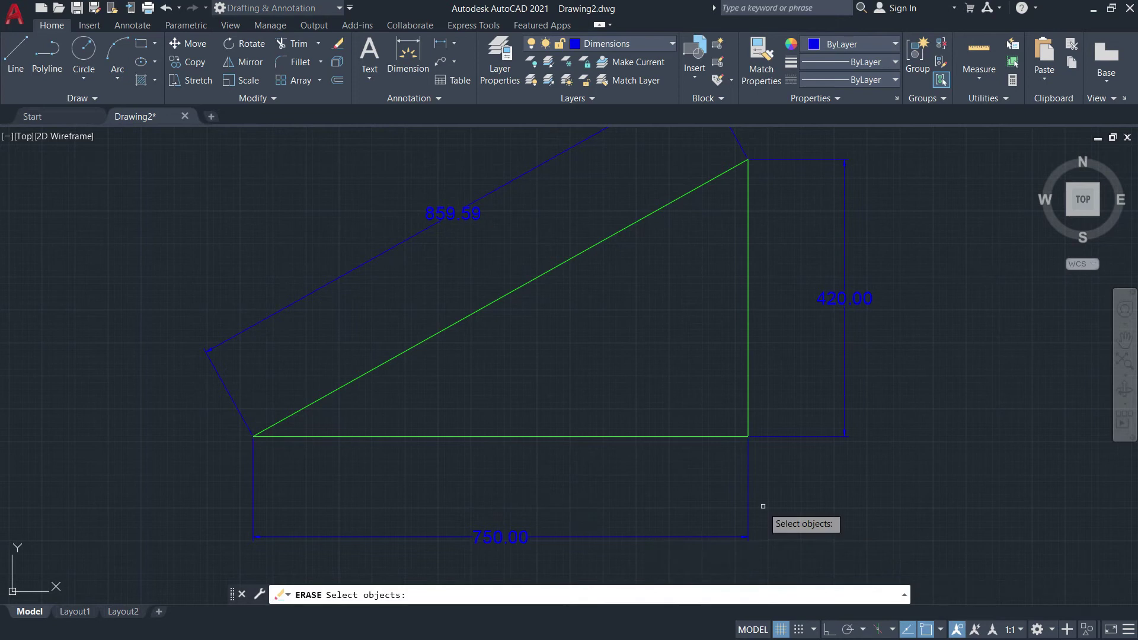
click(784, 437)
key(Return)
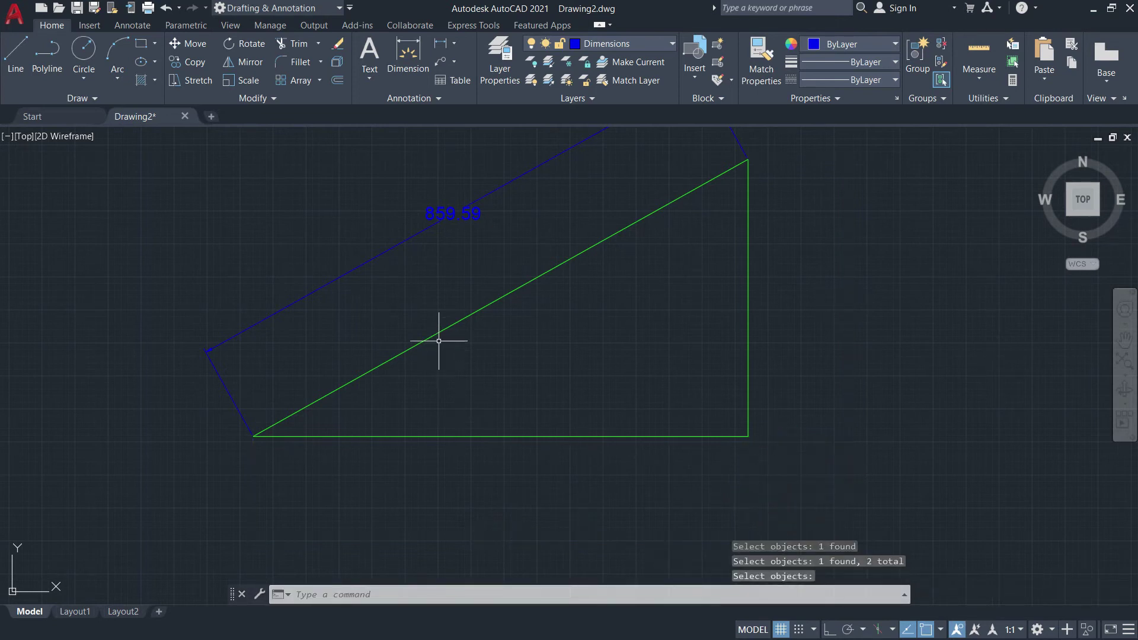
middle_drag(425, 322, 397, 338)
scroll(421, 228, up, 2)
scroll(422, 247, down, 4)
middle_drag(422, 247, 413, 374)
scroll(509, 341, up, 4)
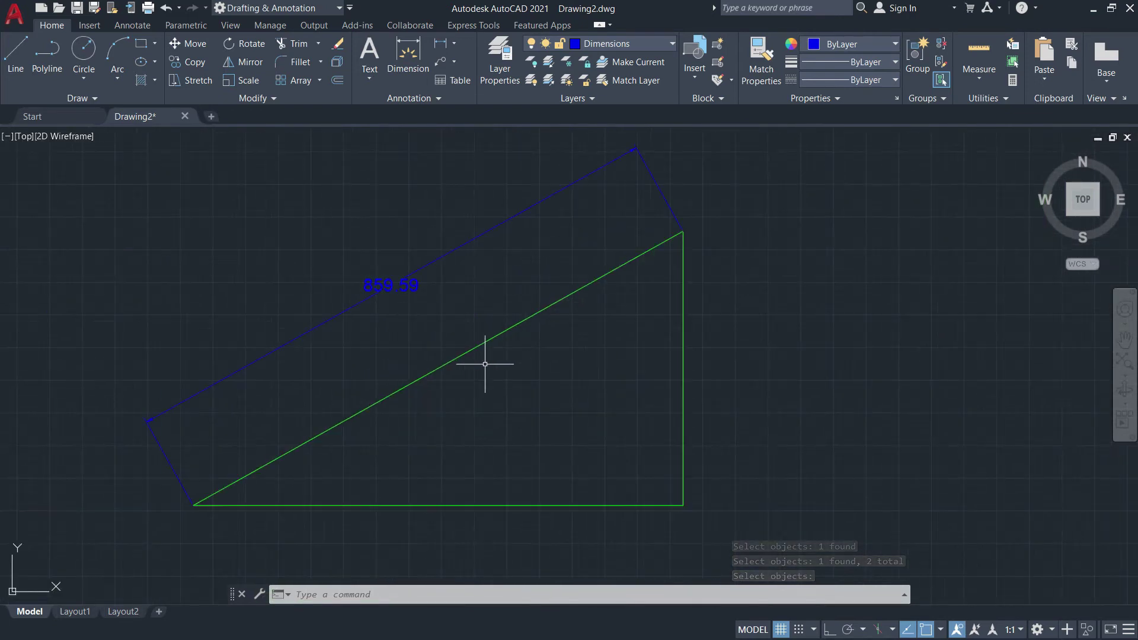
middle_drag(361, 350, 523, 401)
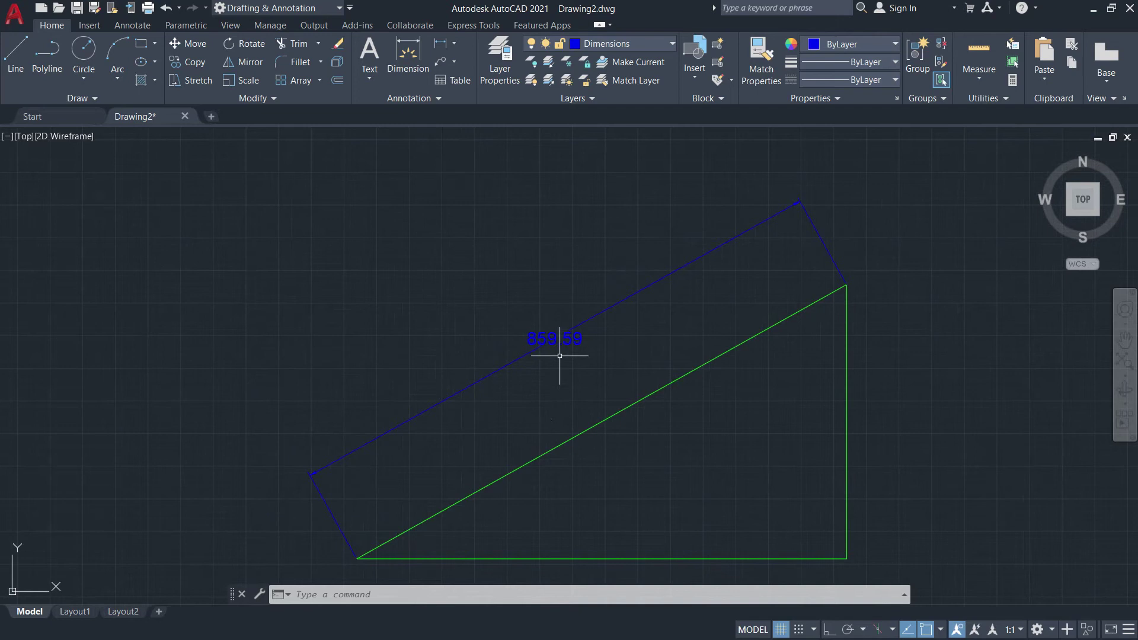
click(453, 44)
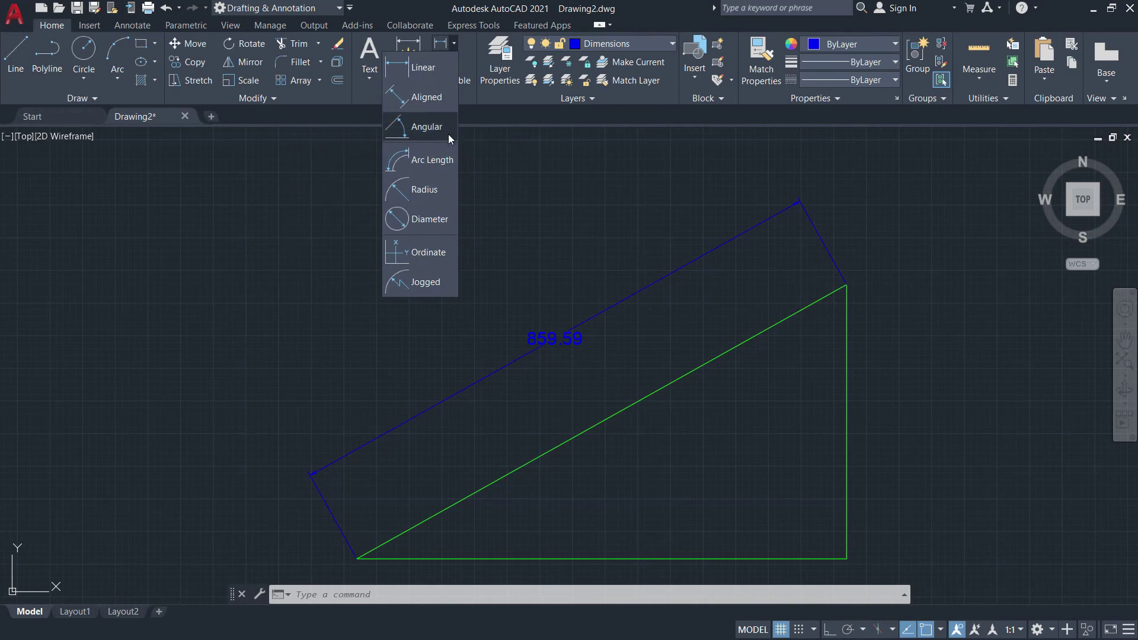
click(525, 199)
middle_drag(526, 246, 478, 203)
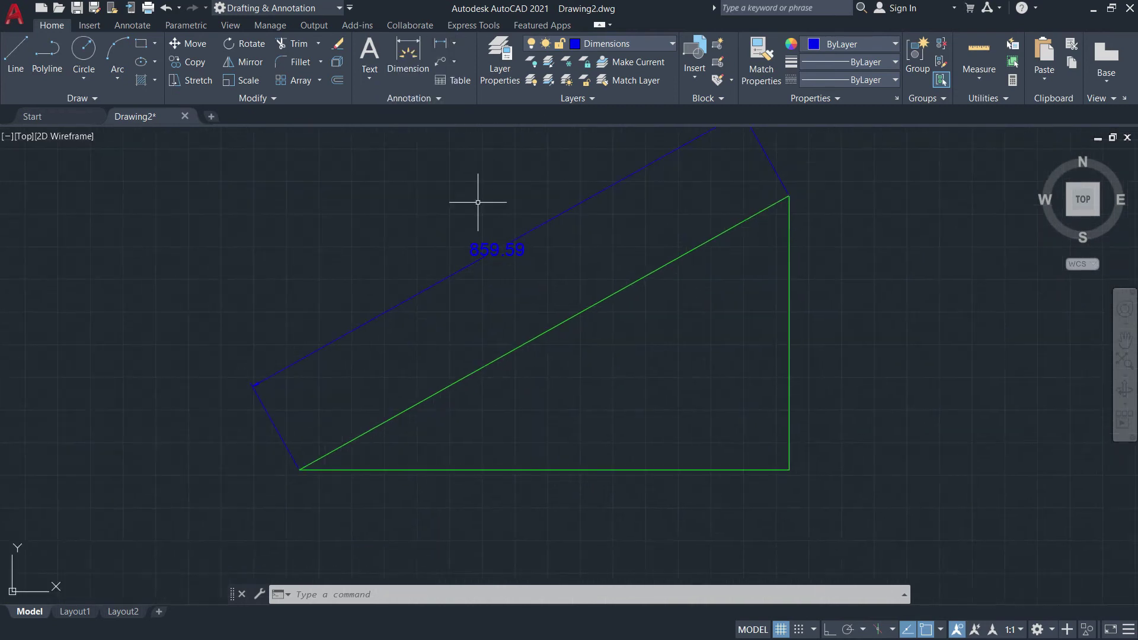
Add an angular dimension between the triangle's sloping side and upright leg, placing its arc inside the upper corner.
click(455, 44)
click(432, 137)
middle_drag(407, 358, 391, 261)
mouse_move(409, 346)
middle_down()
mouse_move(493, 380)
mouse_move(539, 356)
mouse_move(488, 397)
mouse_move(592, 412)
mouse_move(634, 393)
middle_up()
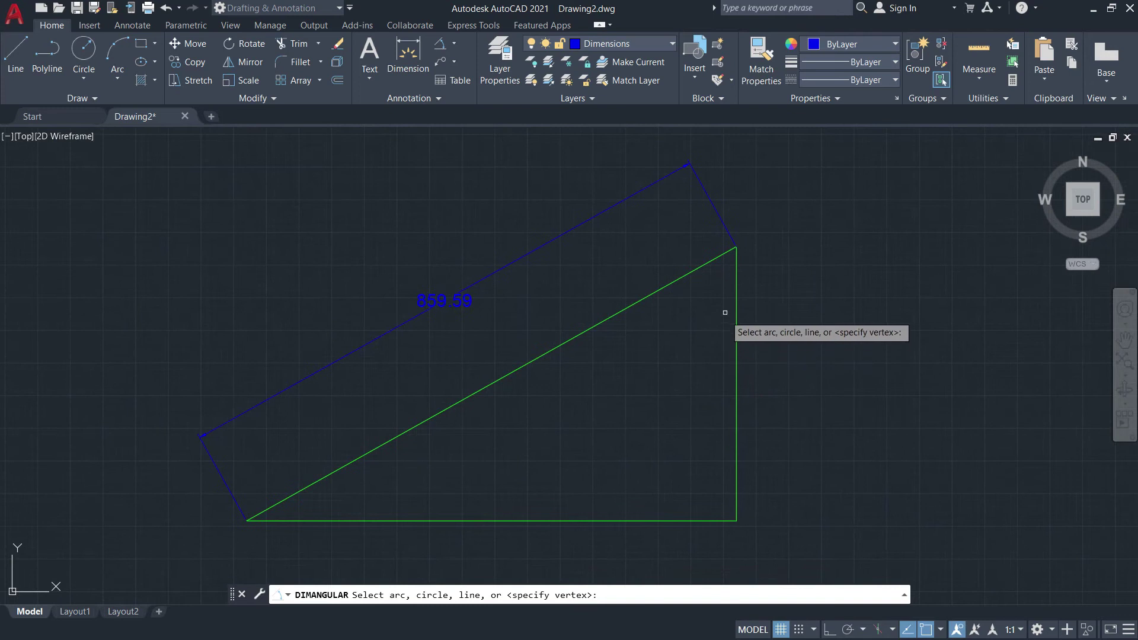
click(674, 283)
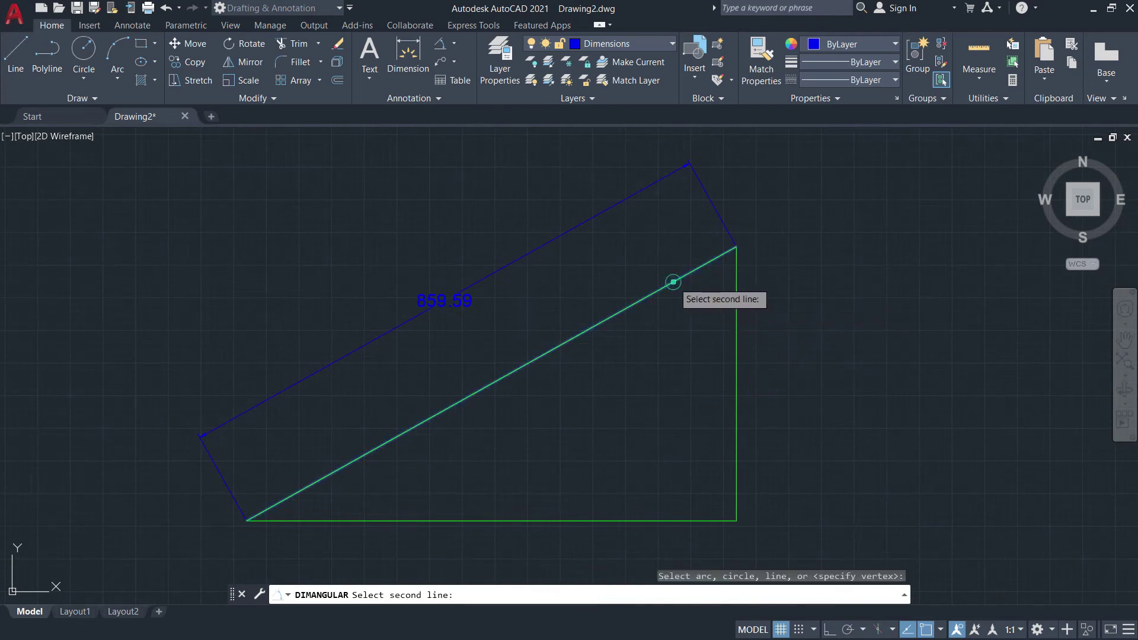
click(736, 310)
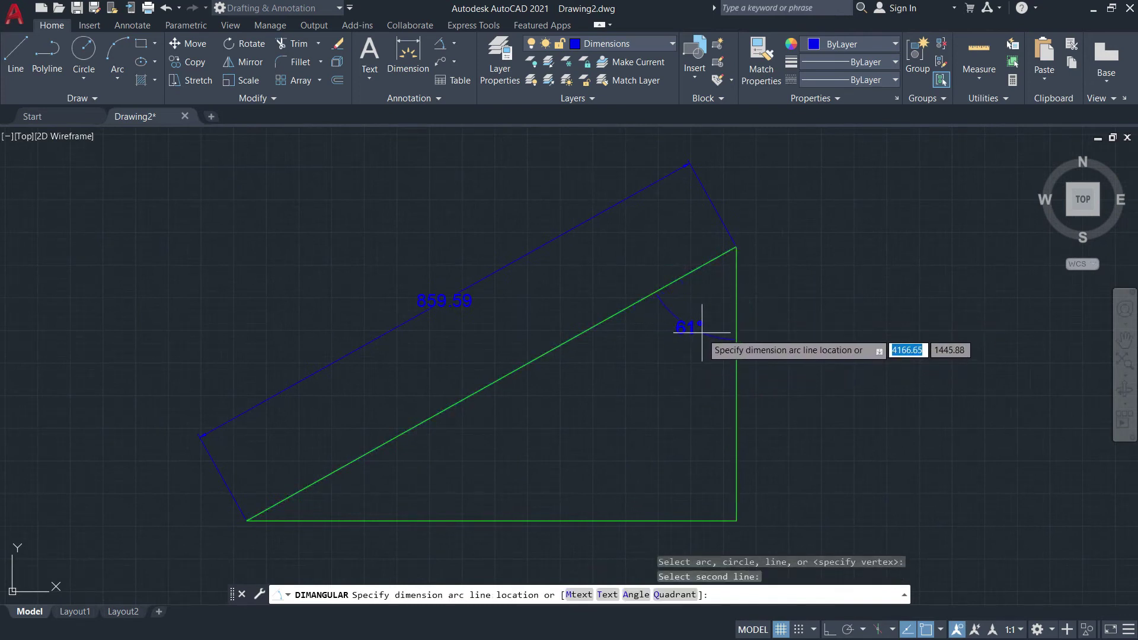
click(687, 327)
Add an angular dimension between the triangle's sloping side and base, placing its arc inside the acute corner at the base.
scroll(682, 324, up, 4)
scroll(682, 324, down, 2)
scroll(554, 460, down, 4)
middle_drag(561, 437, 522, 338)
scroll(508, 351, up, 4)
scroll(492, 347, down, 4)
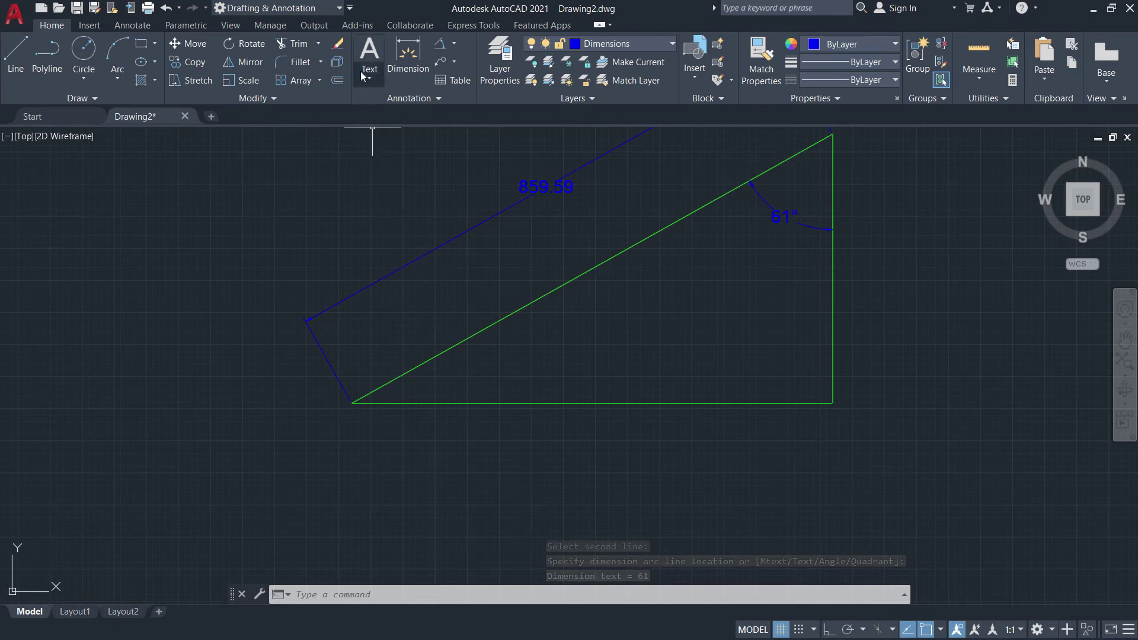
click(454, 45)
click(426, 130)
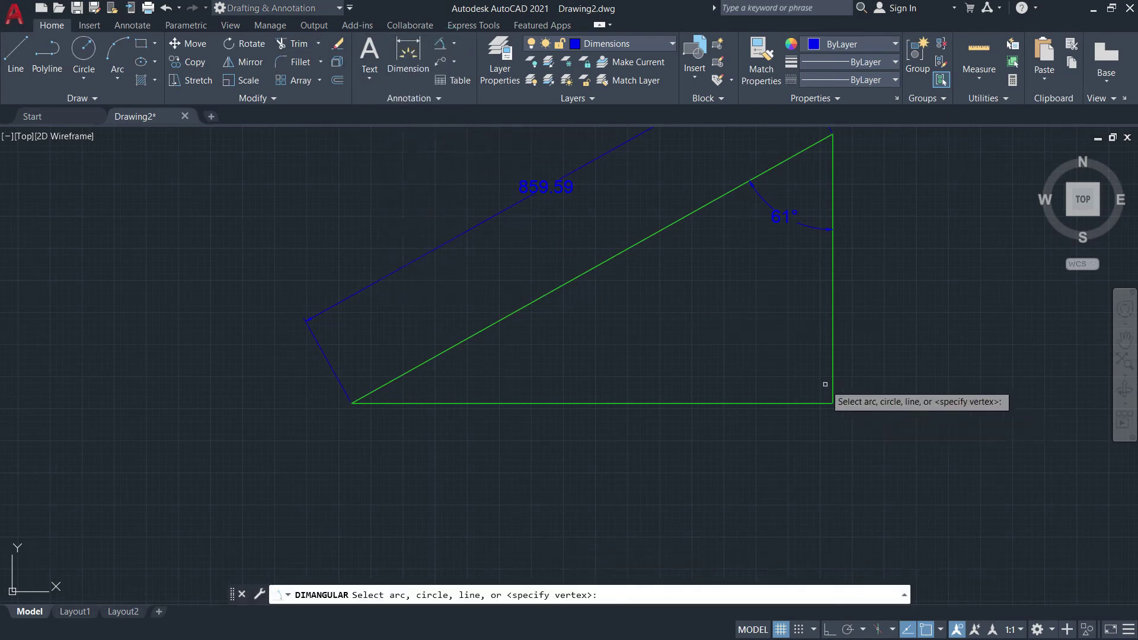
click(446, 352)
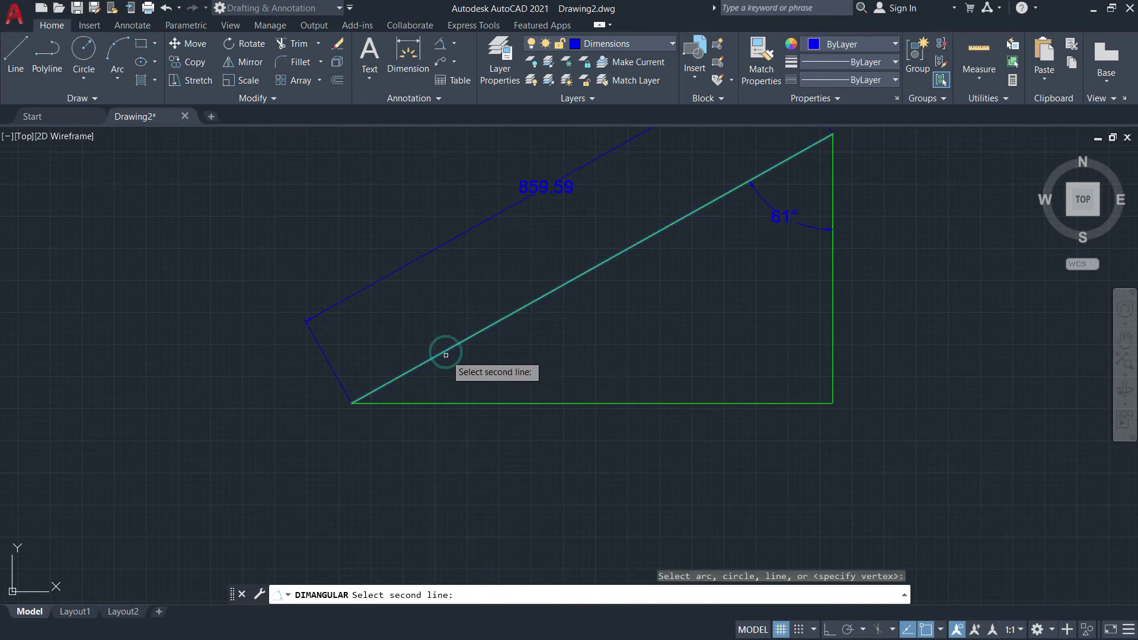
click(461, 402)
scroll(474, 380, up, 4)
scroll(473, 378, down, 4)
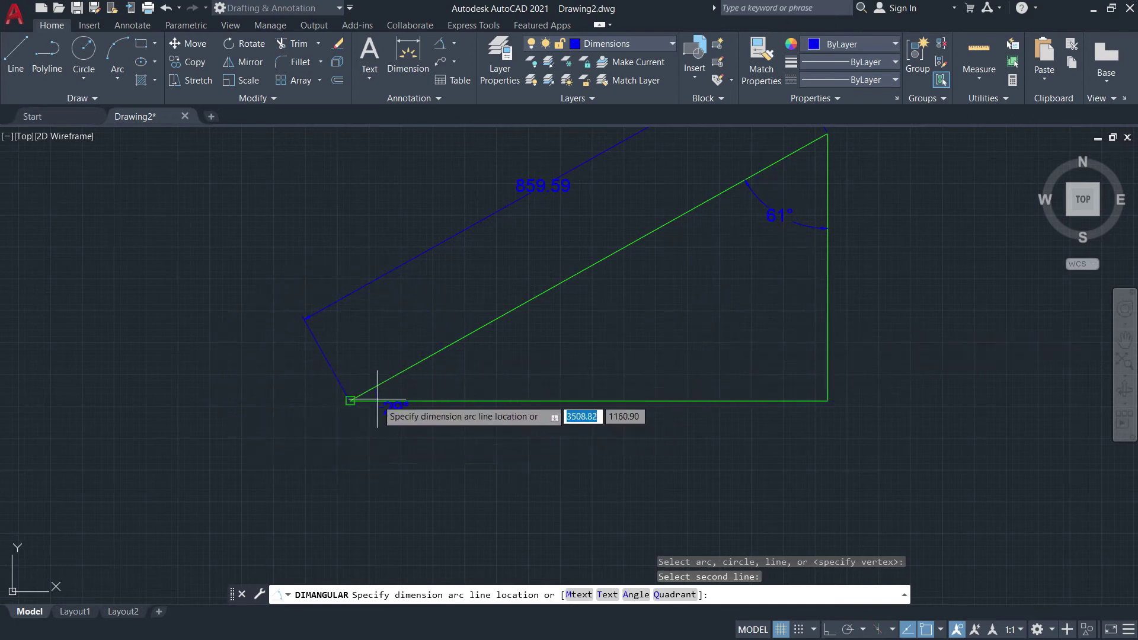
scroll(406, 385, up, 5)
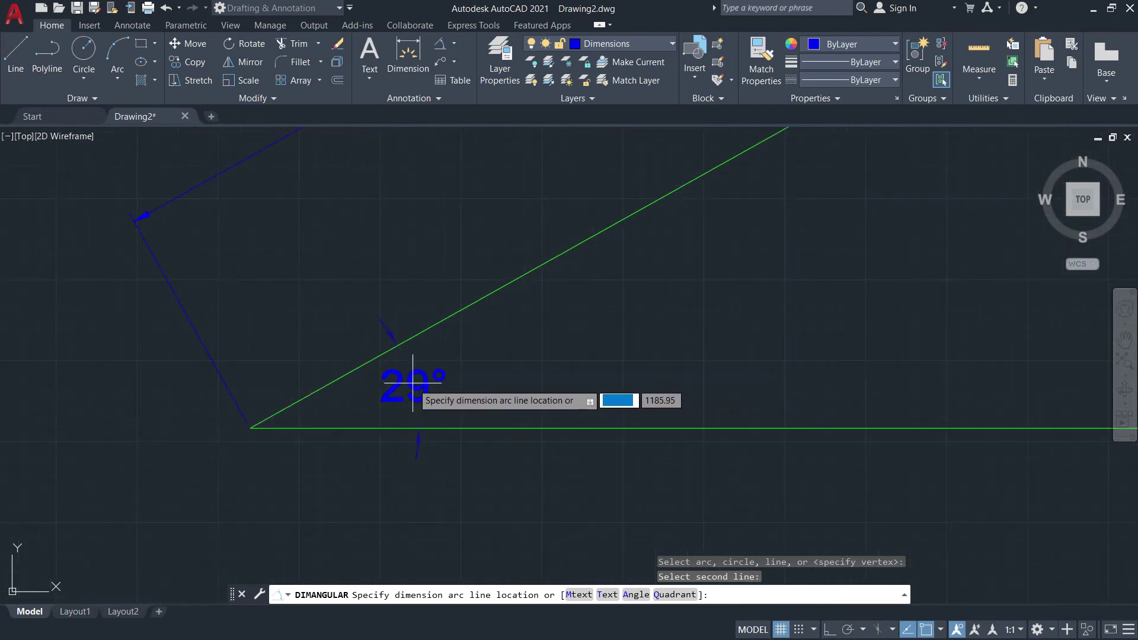
scroll(617, 343, down, 5)
middle_drag(618, 343, 488, 400)
click(515, 384)
middle_drag(596, 377, 469, 464)
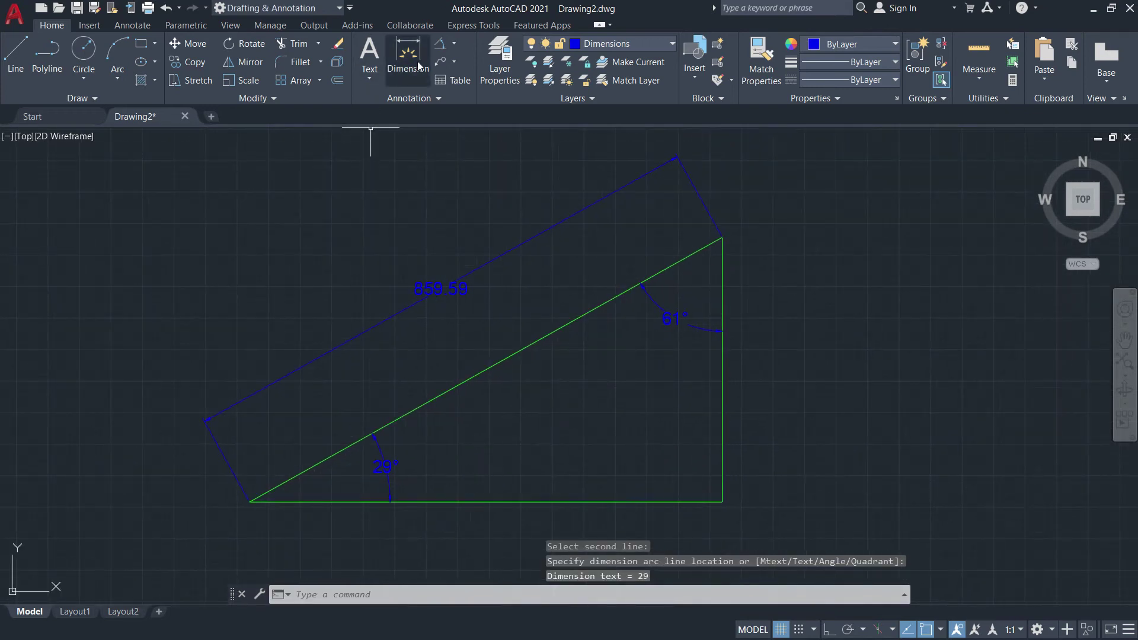
click(439, 45)
click(723, 477)
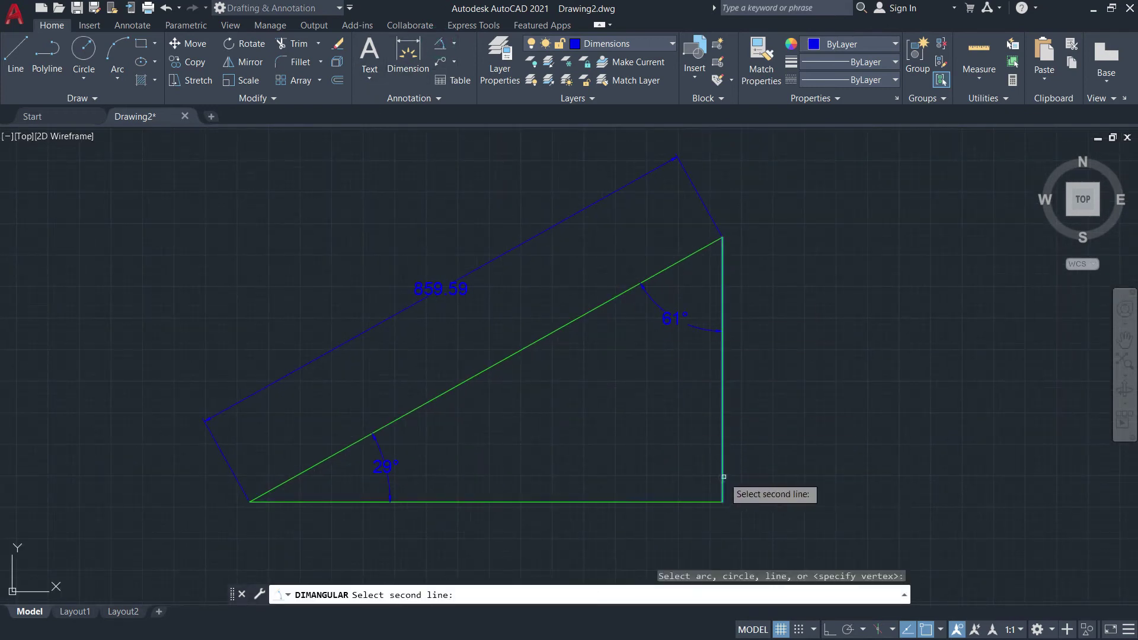
click(679, 499)
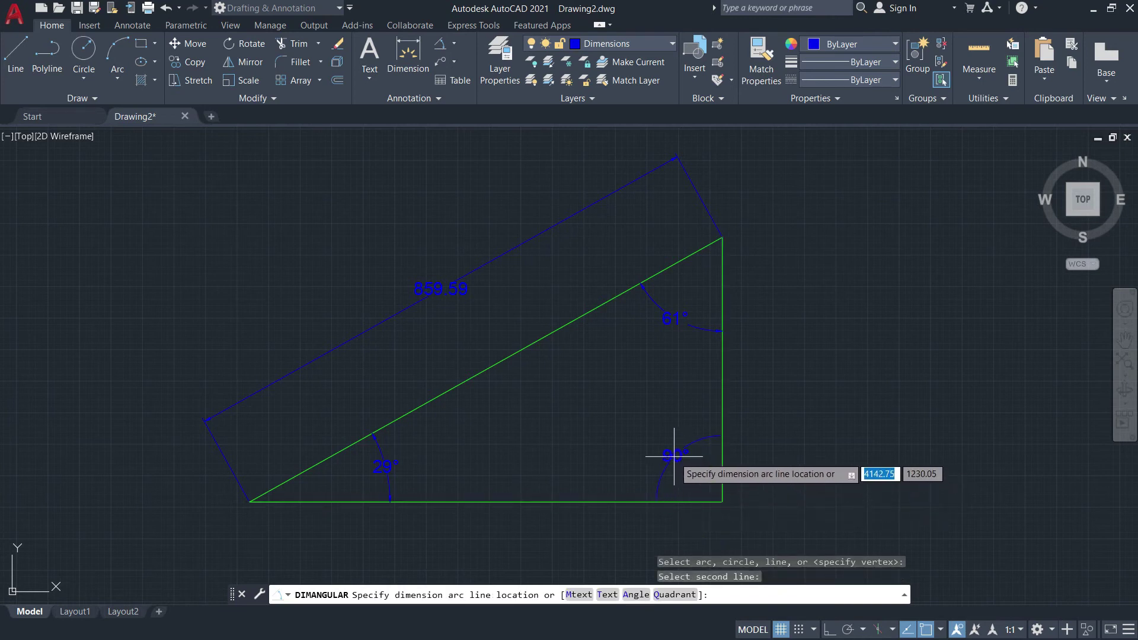
key(Escape)
Add an angular dimension between the rectangle's left and bottom sides, placing its arc inside the lower-left corner.
mouse_move(651, 462)
middle_down()
mouse_move(767, 272)
mouse_move(612, 349)
mouse_move(637, 402)
middle_up()
scroll(767, 272, down, 3)
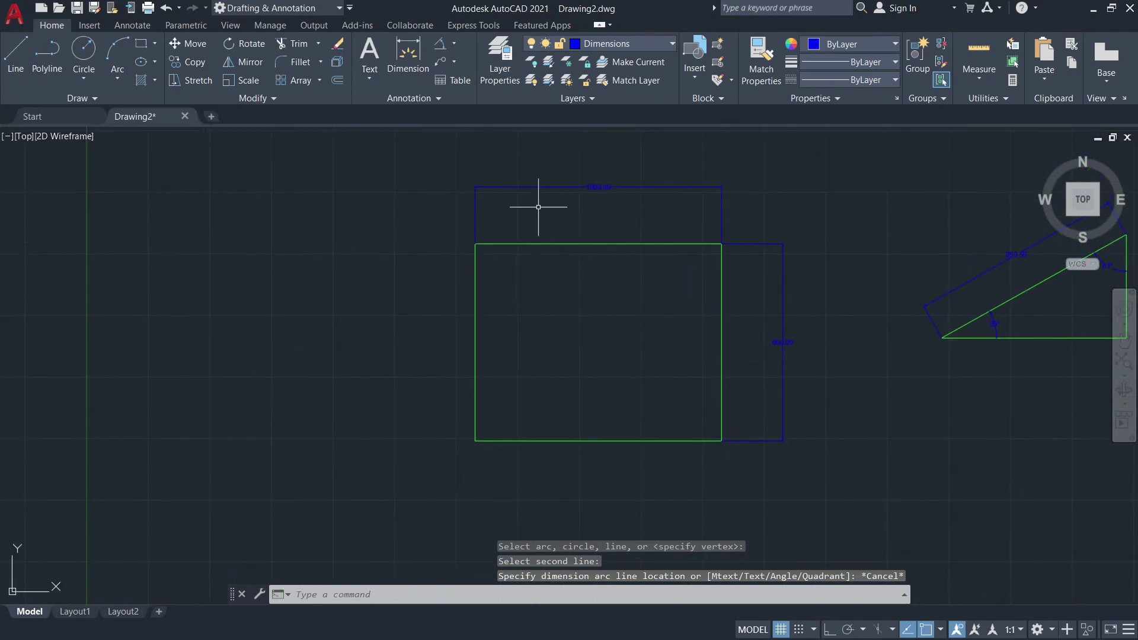
click(455, 47)
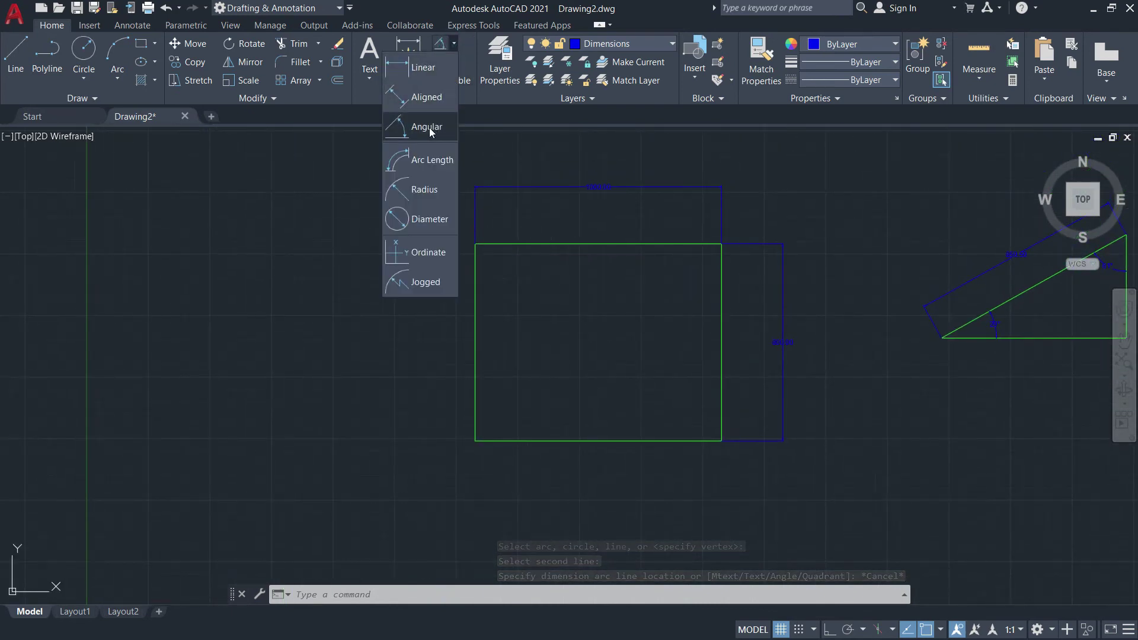
click(429, 128)
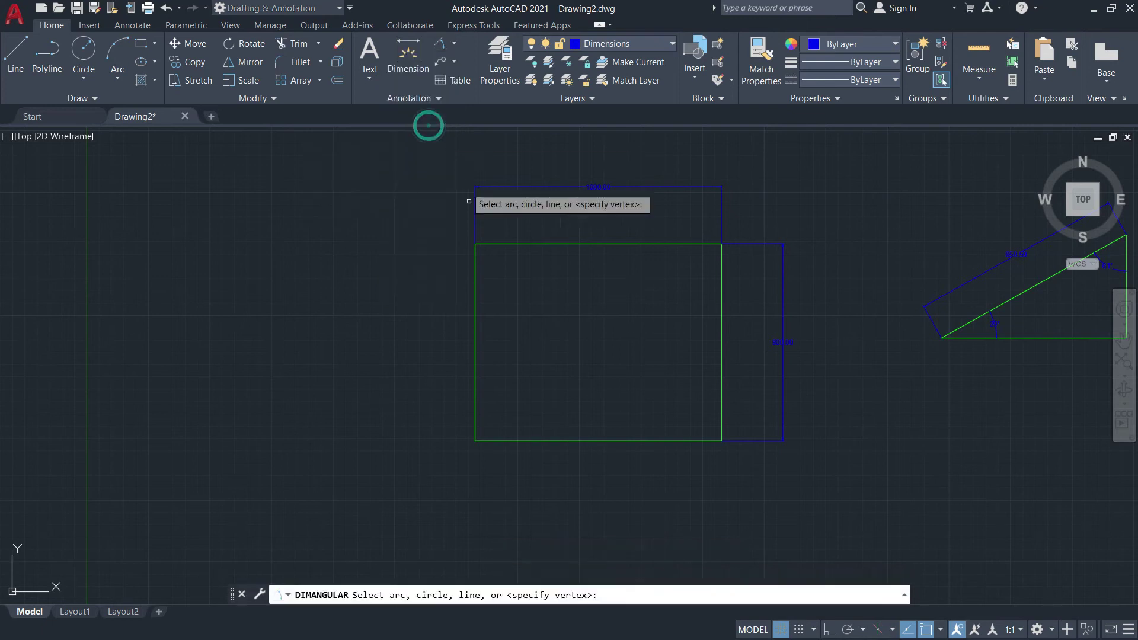
click(476, 416)
click(495, 442)
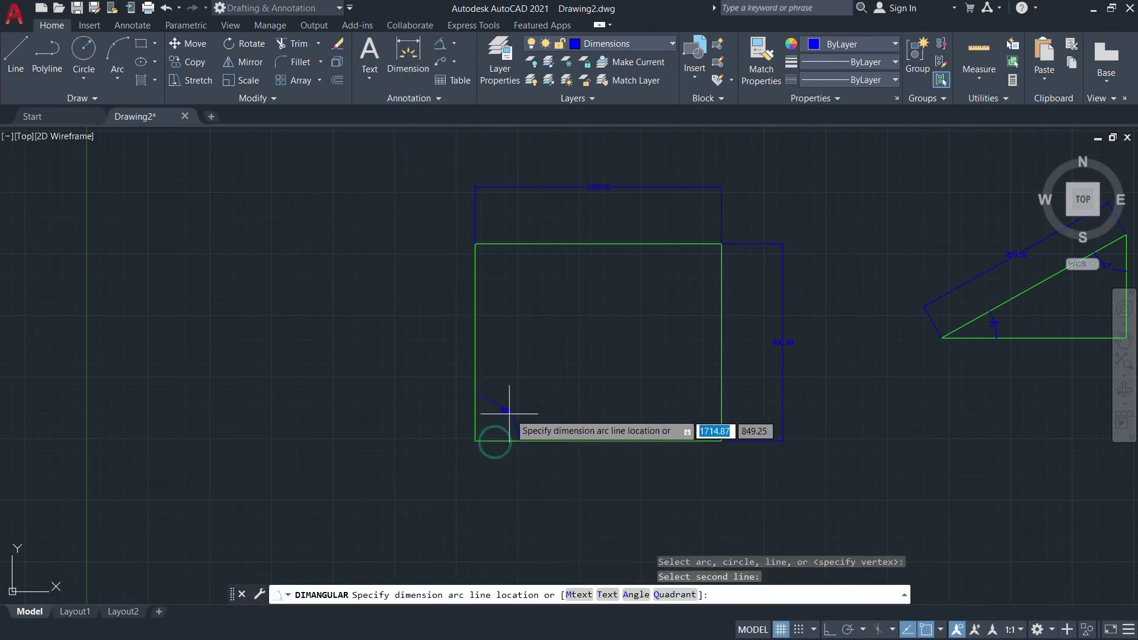
scroll(490, 424, up, 4)
scroll(491, 424, up, 3)
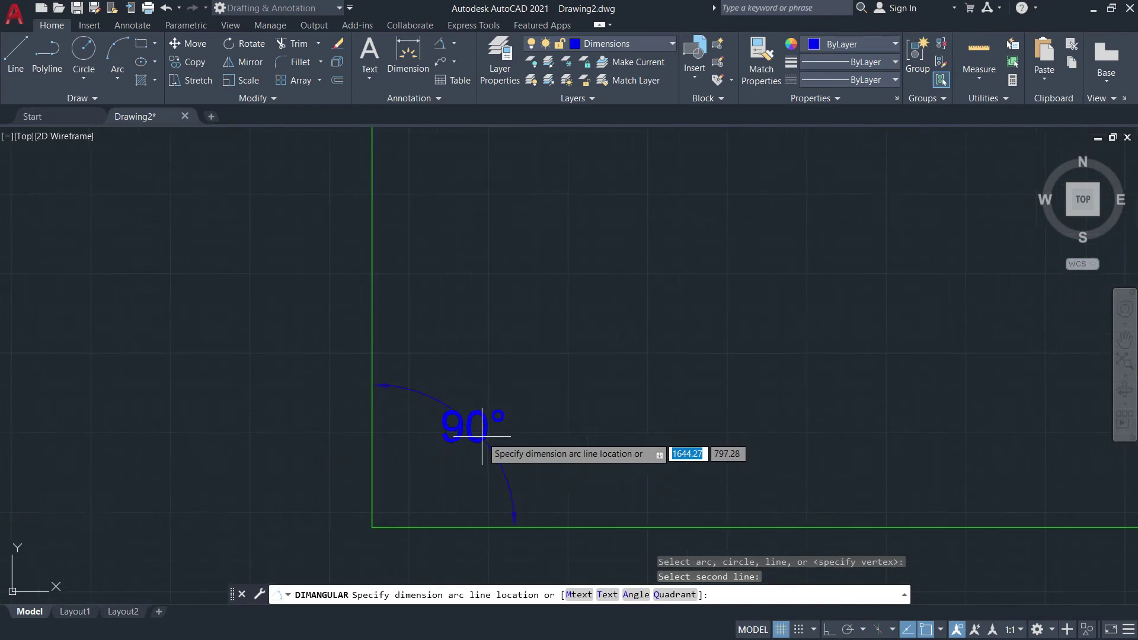
scroll(503, 422, down, 1)
middle_drag(507, 418, 552, 390)
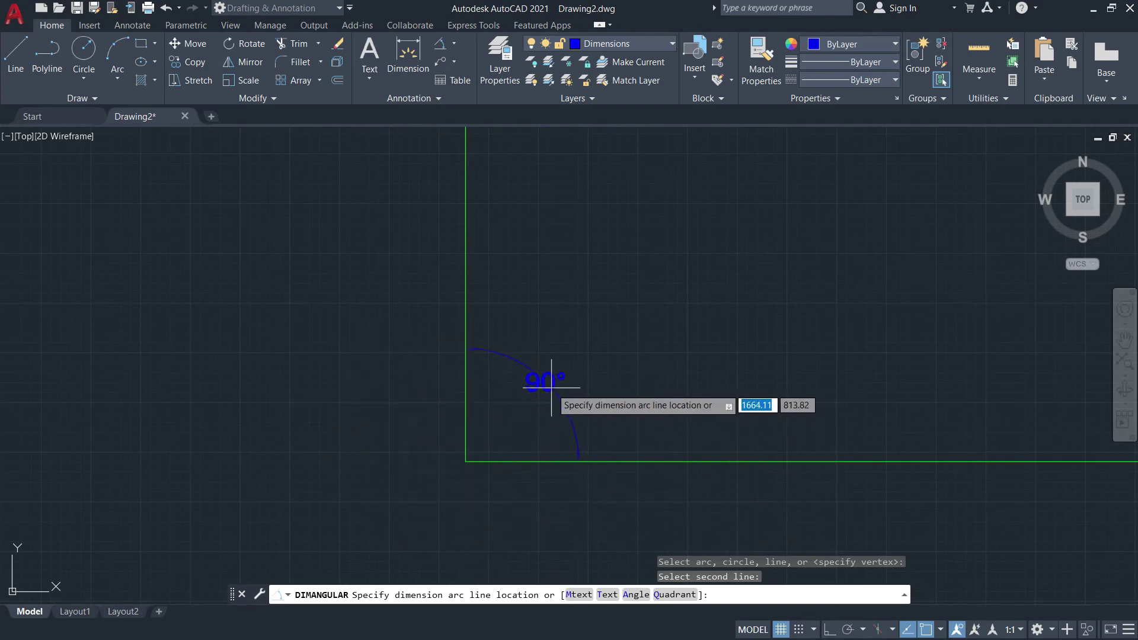
click(549, 389)
Make M-Part the current layer.
scroll(622, 392, down, 2)
middle_drag(623, 392, 431, 442)
scroll(578, 389, down, 4)
mouse_move(585, 389)
middle_down()
mouse_move(465, 386)
mouse_move(447, 373)
mouse_move(447, 163)
middle_up()
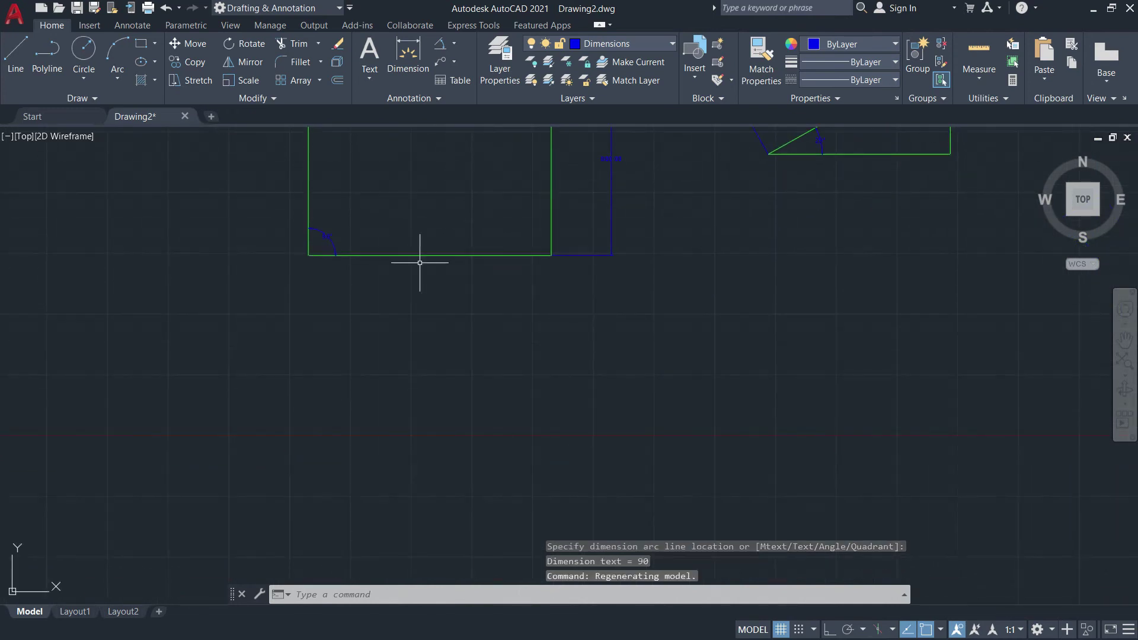
click(672, 44)
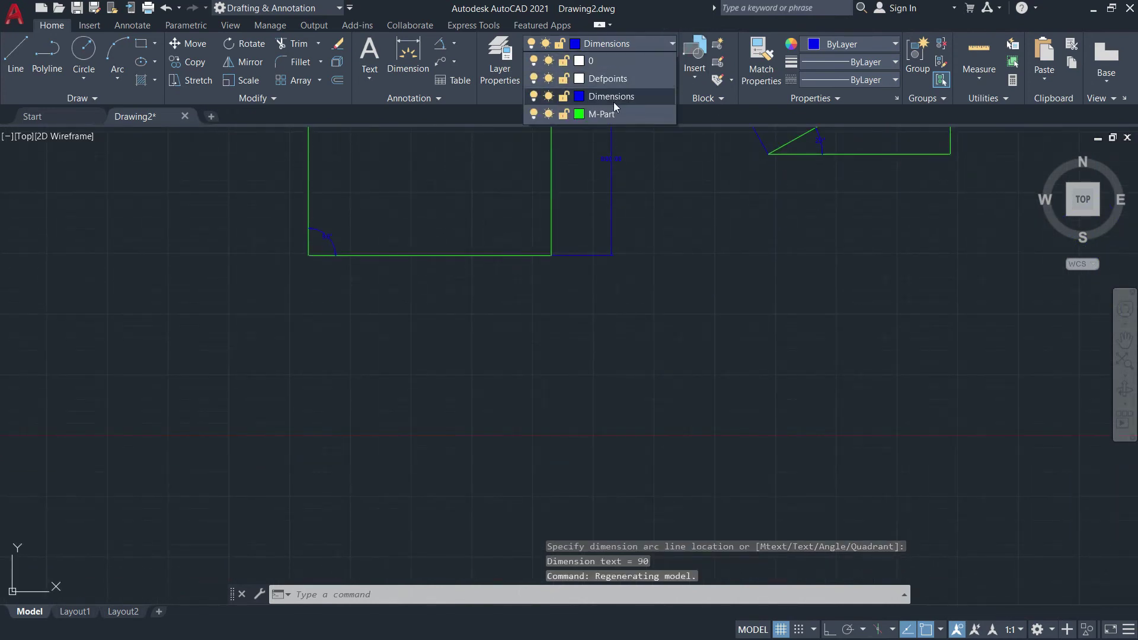
click(602, 114)
Draw a circle by centre and radius in the empty area below the rectangle and triangle, with a radius of 250.
click(455, 46)
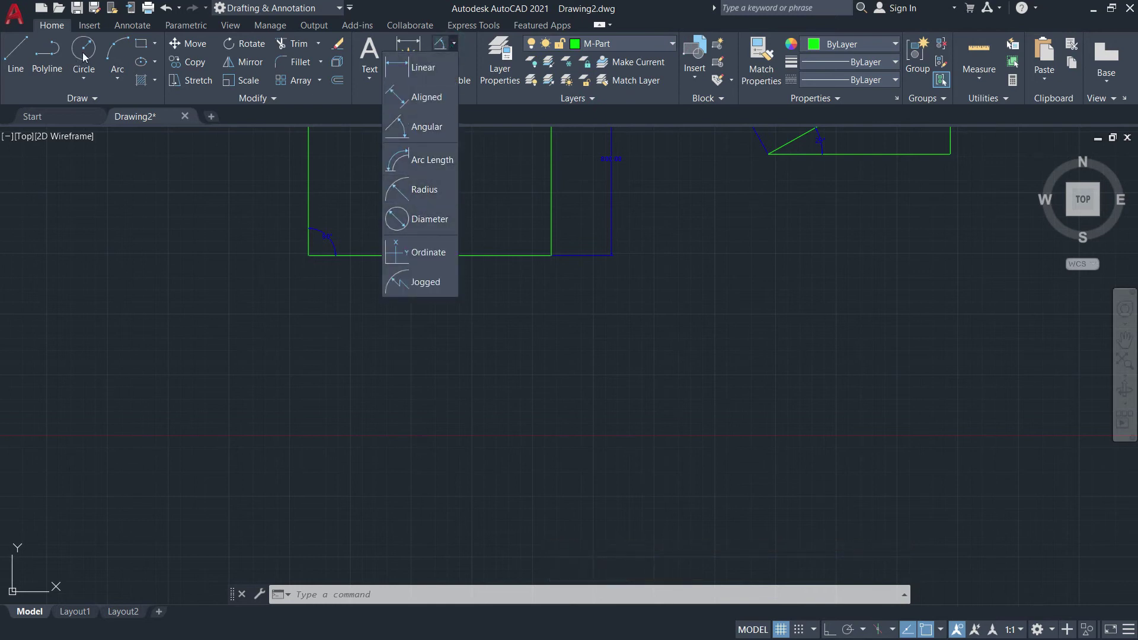
click(83, 76)
click(41, 107)
middle_drag(554, 437, 336, 398)
middle_drag(451, 359, 498, 455)
click(501, 453)
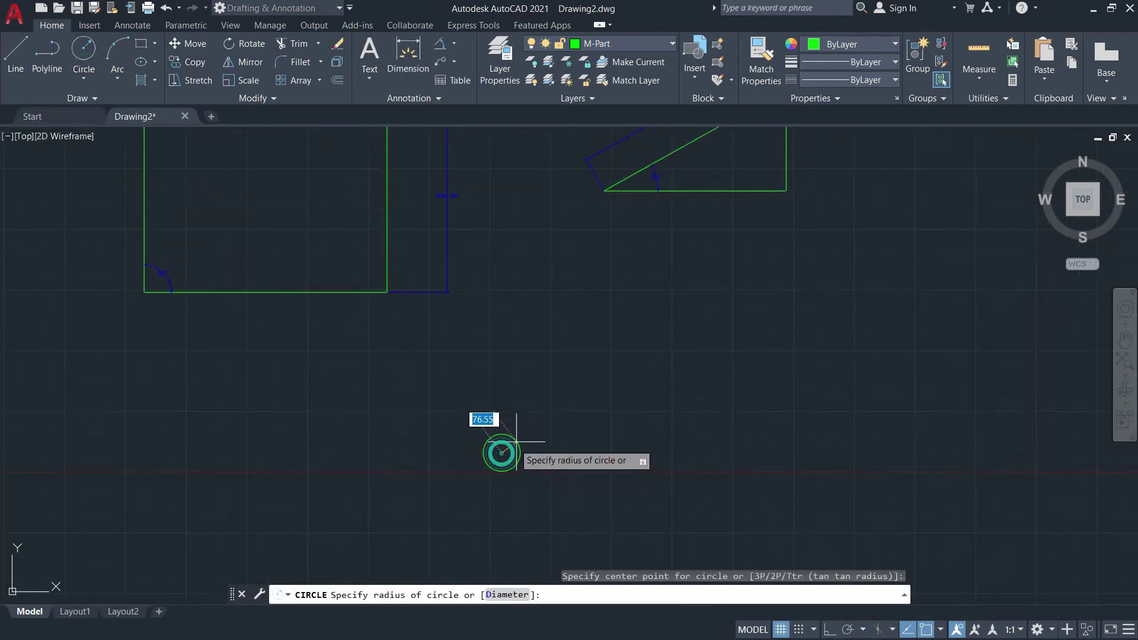
text(250)
key(Return)
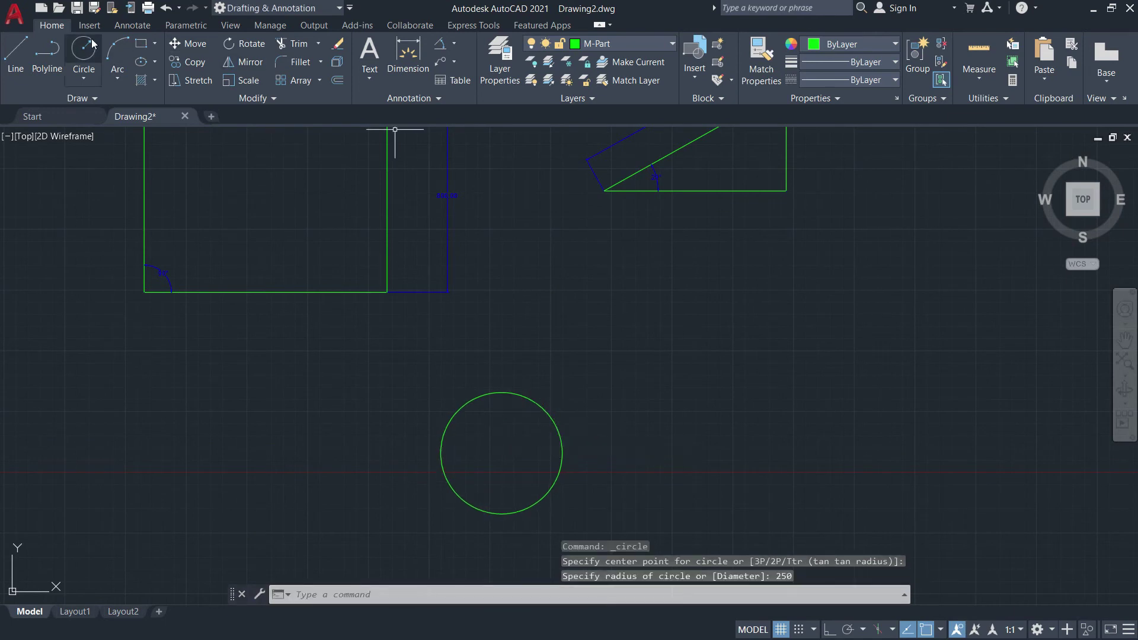
Draw a second circle by centre and diameter to the right of the first one, with a diameter of 700.
click(90, 83)
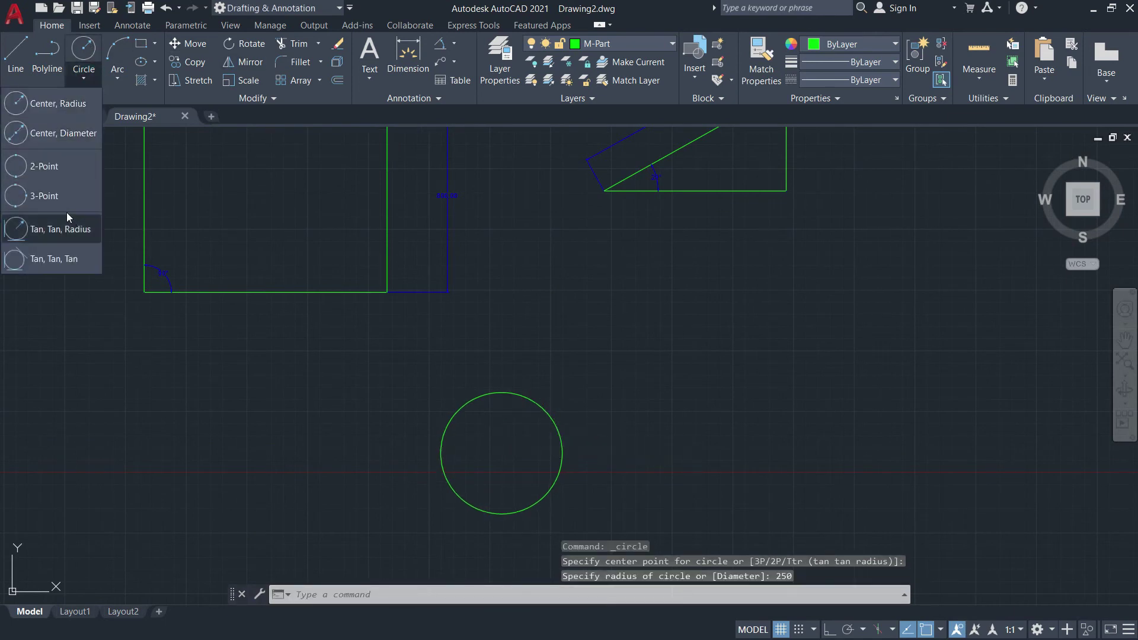
click(61, 133)
middle_drag(610, 385, 381, 300)
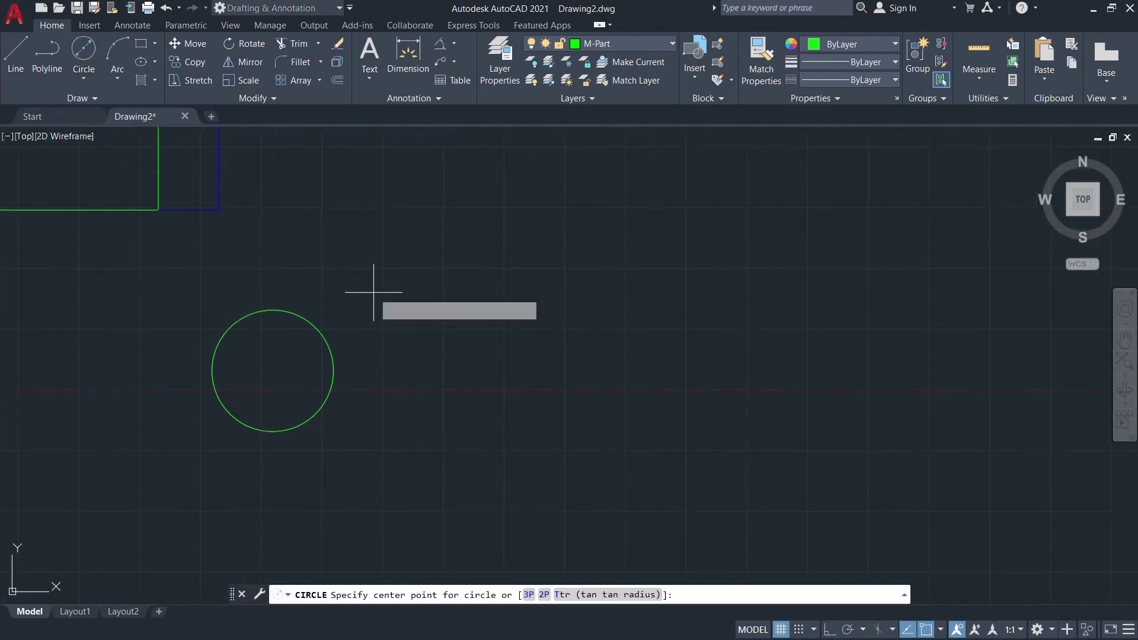
click(651, 330)
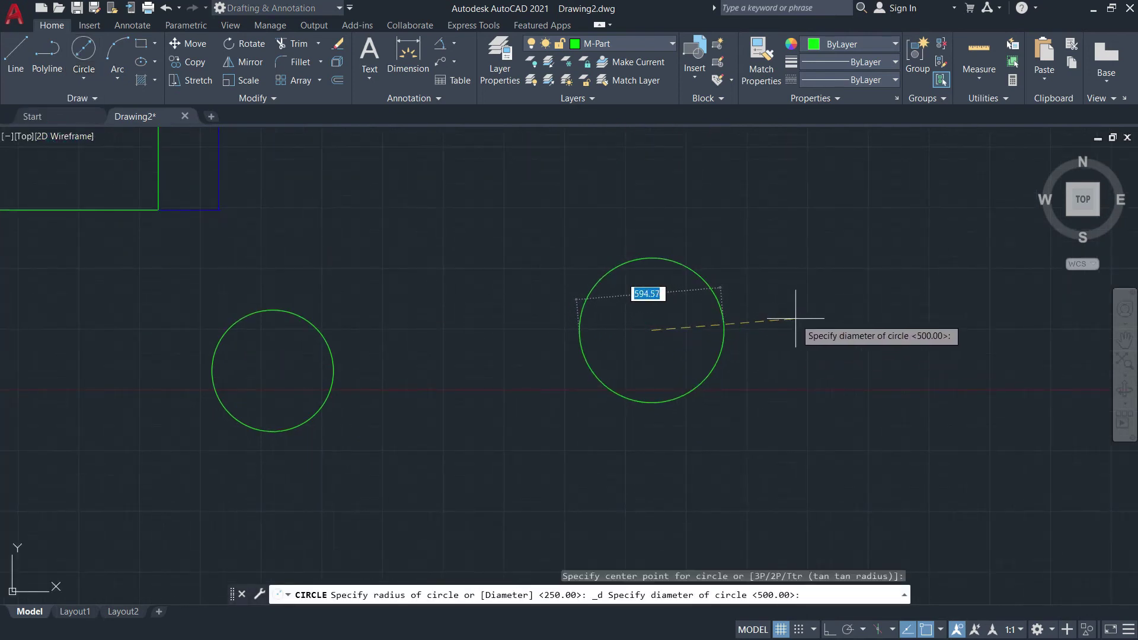
text(700)
key(Return)
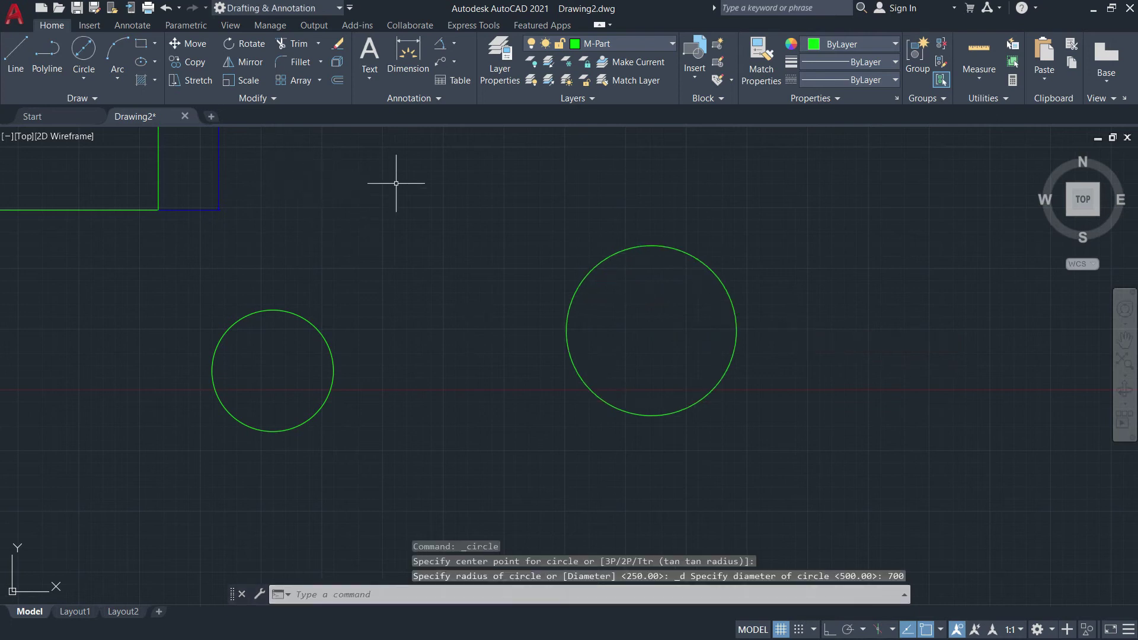
Draw an upward-bulging three-point arc in the empty area below and between the two circles.
click(114, 54)
middle_drag(343, 530, 424, 412)
click(424, 456)
click(491, 394)
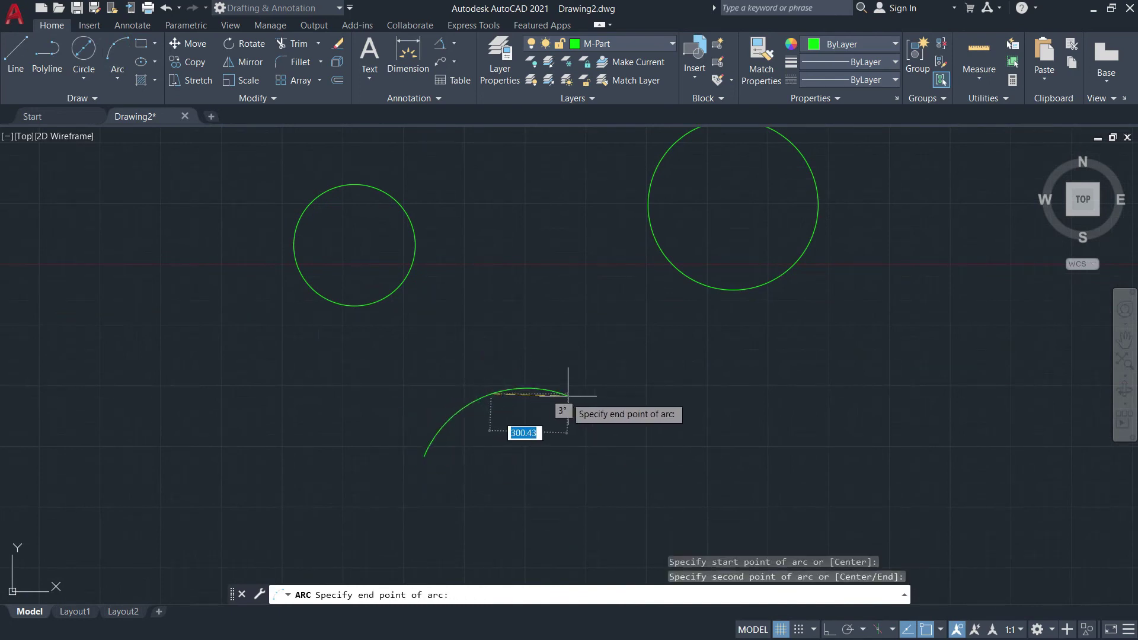
click(587, 386)
Make Dimensions the current layer.
scroll(101, 215, up, 2)
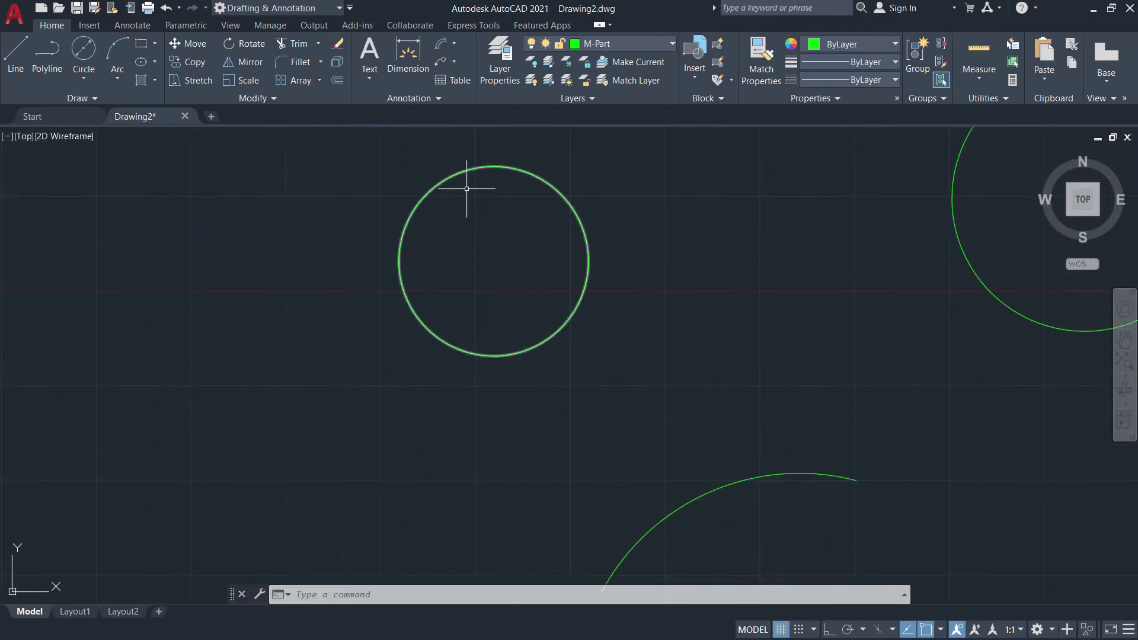
click(454, 44)
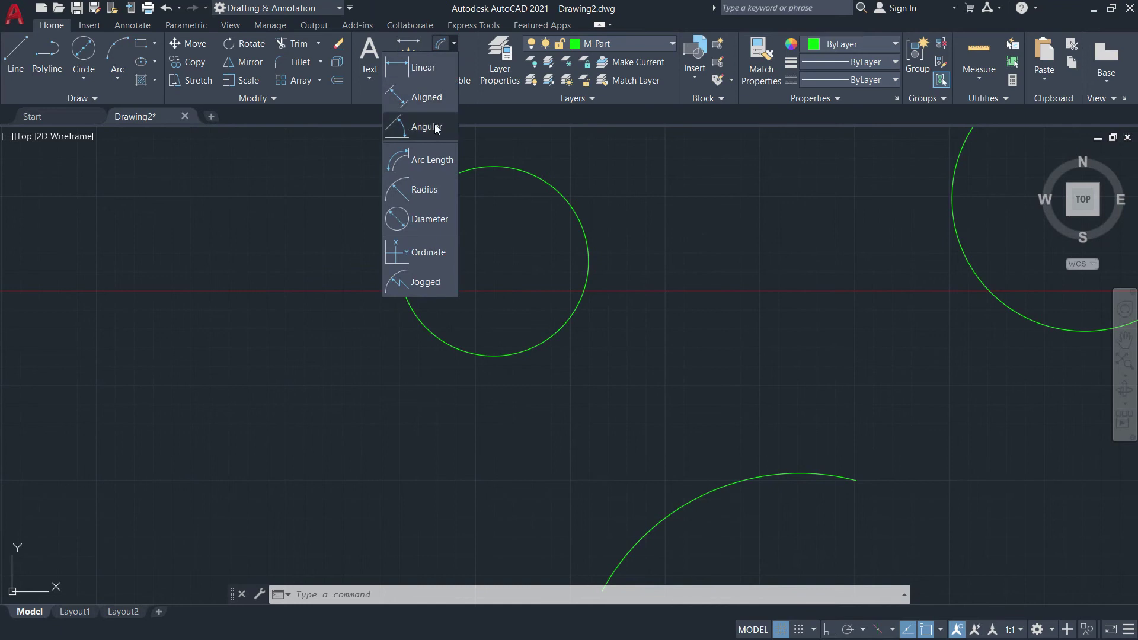
click(454, 45)
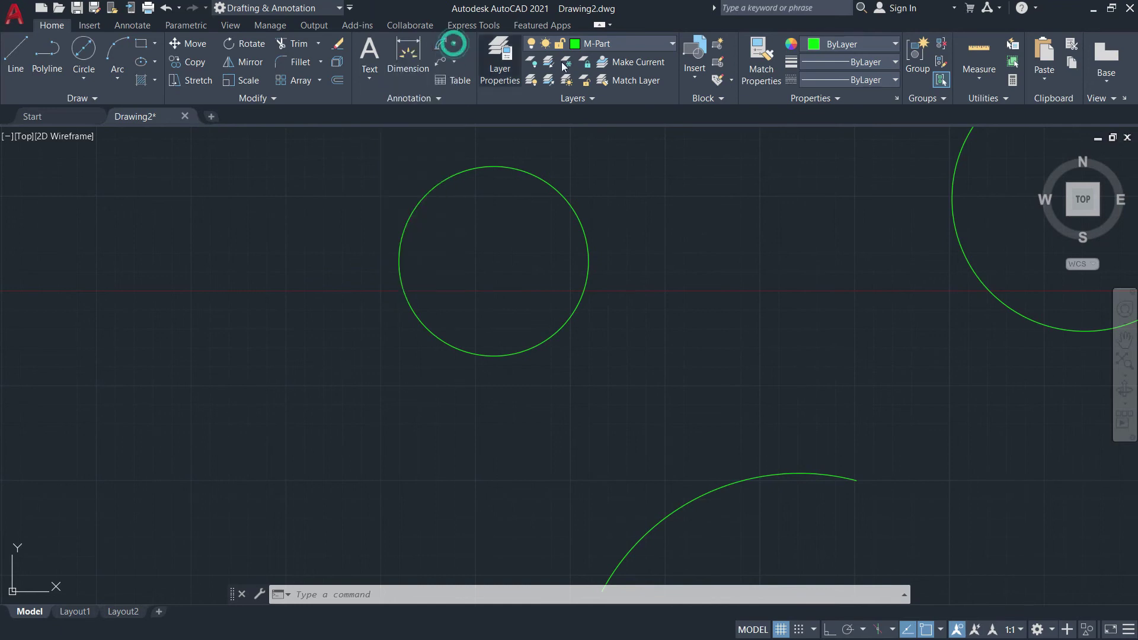
click(639, 43)
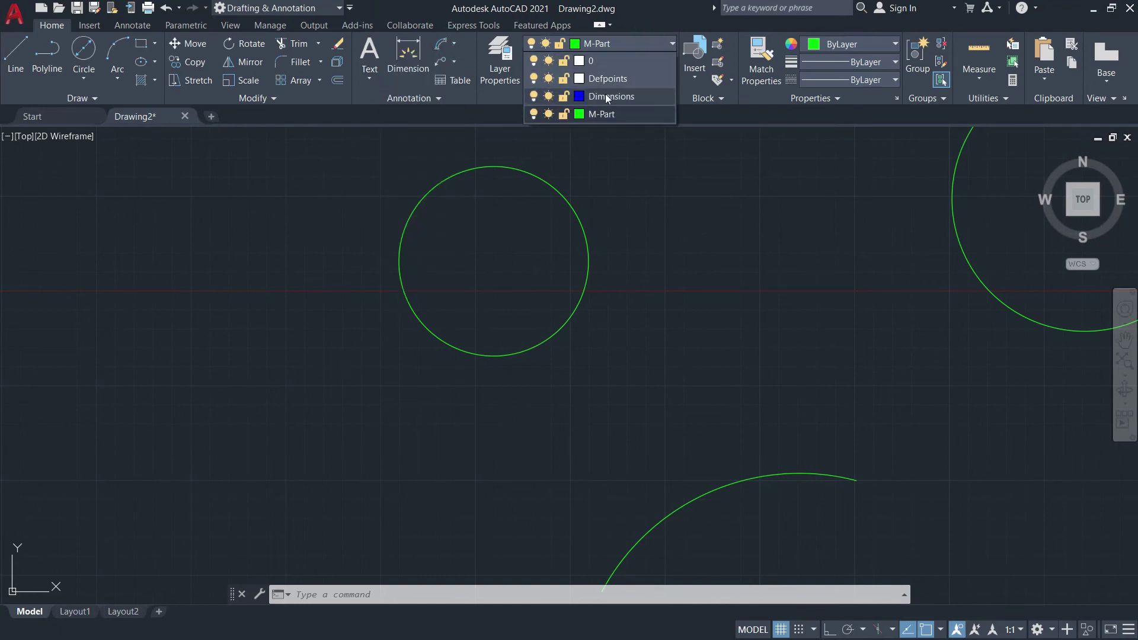
click(606, 96)
Add an arc length dimension to the three-point arc, placing it outside above the curve.
click(454, 44)
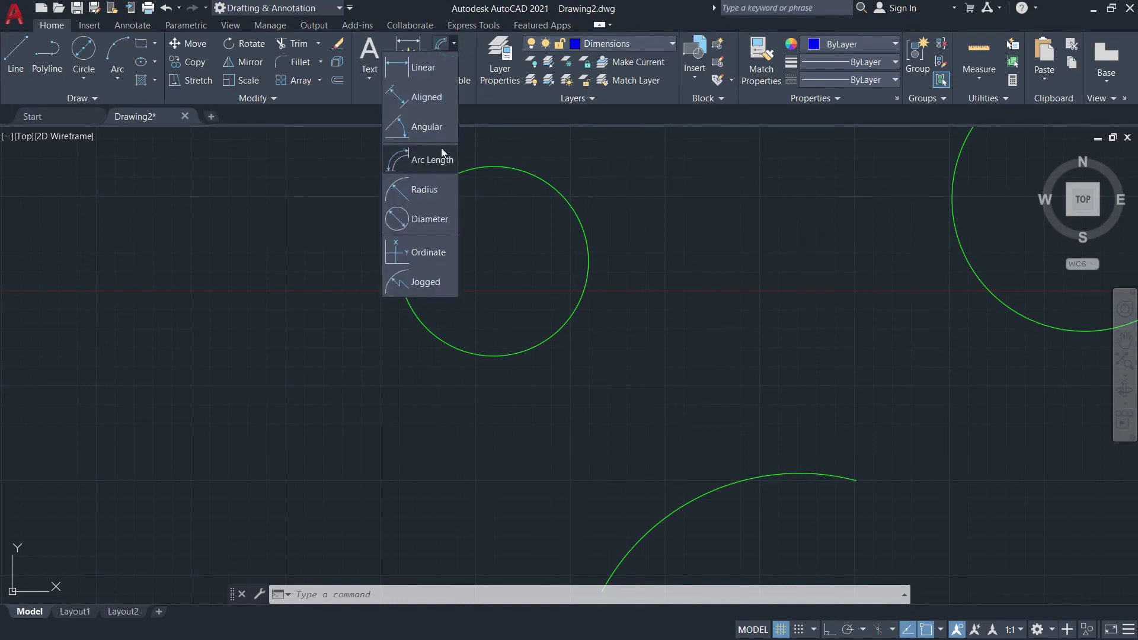
click(422, 161)
middle_drag(641, 287, 668, 231)
scroll(666, 319, down, 2)
scroll(666, 318, up, 2)
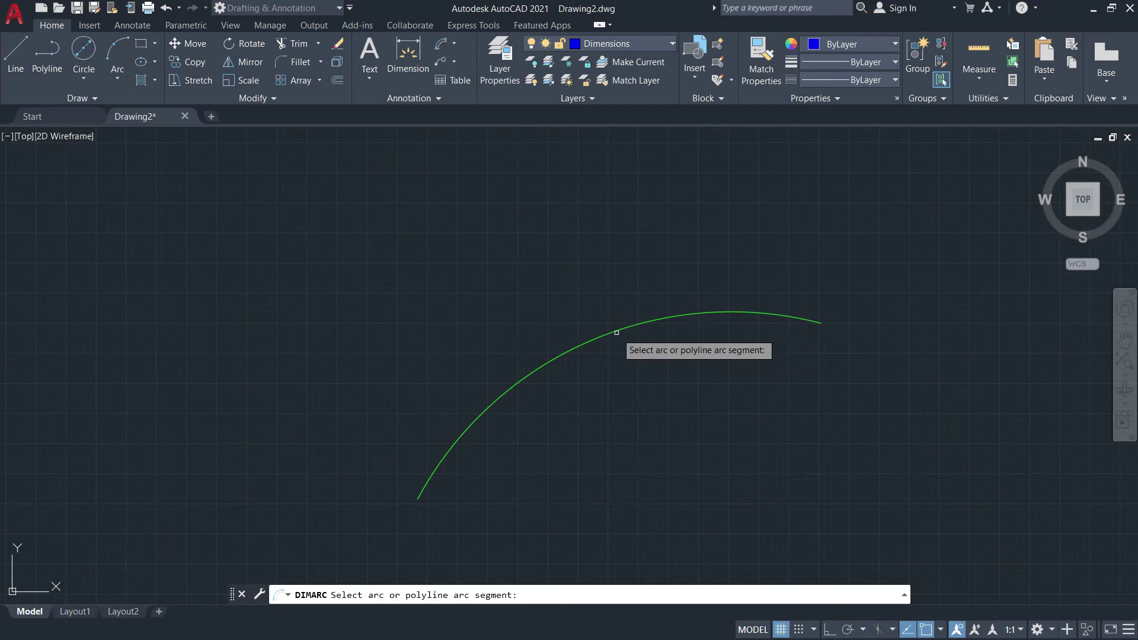
click(606, 334)
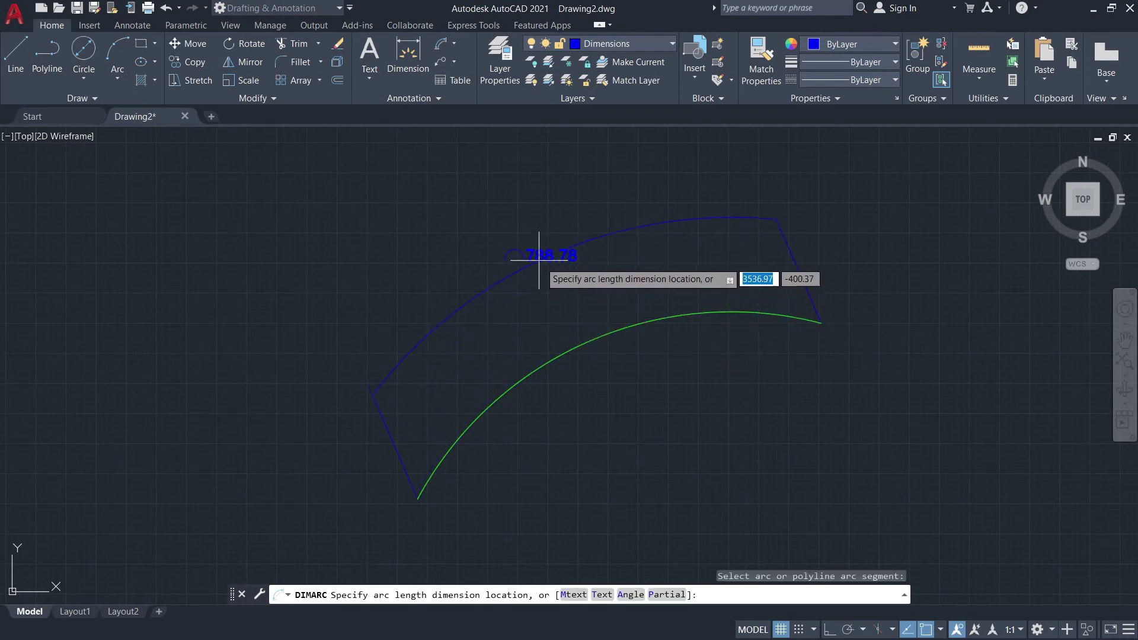
middle_drag(546, 261, 585, 309)
click(584, 310)
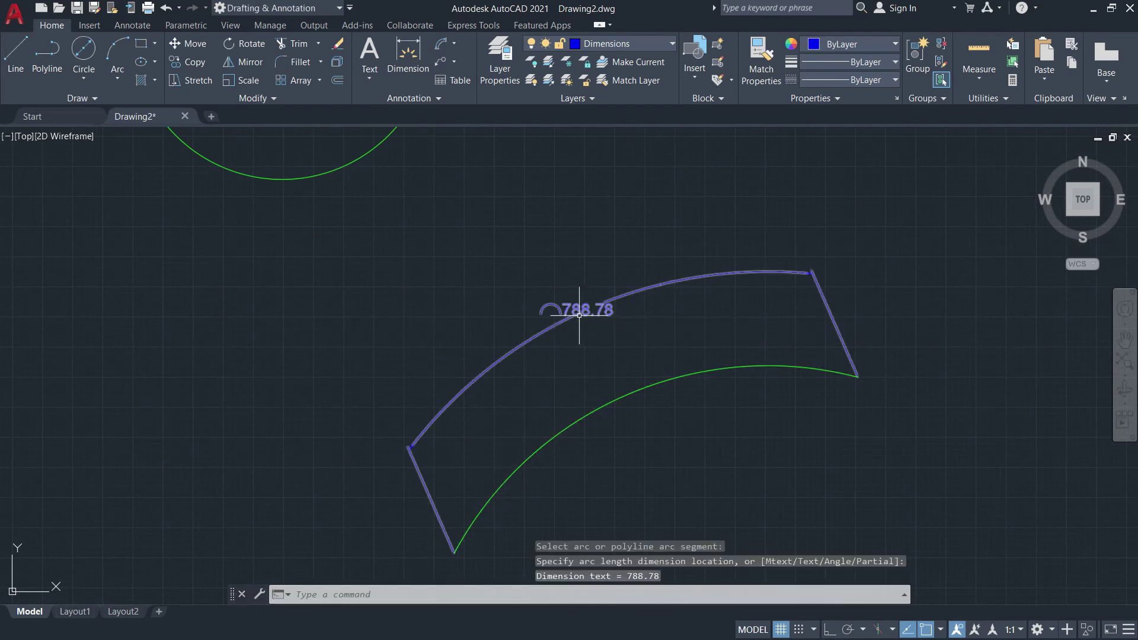
Add a radius dimension to the smaller first circle, placing its text outside the circle at the upper right.
mouse_move(555, 279)
middle_down()
mouse_move(742, 376)
mouse_move(759, 511)
middle_up()
mouse_move(597, 283)
middle_down()
mouse_move(615, 274)
mouse_move(713, 421)
mouse_move(945, 495)
middle_up()
middle_drag(707, 451, 580, 460)
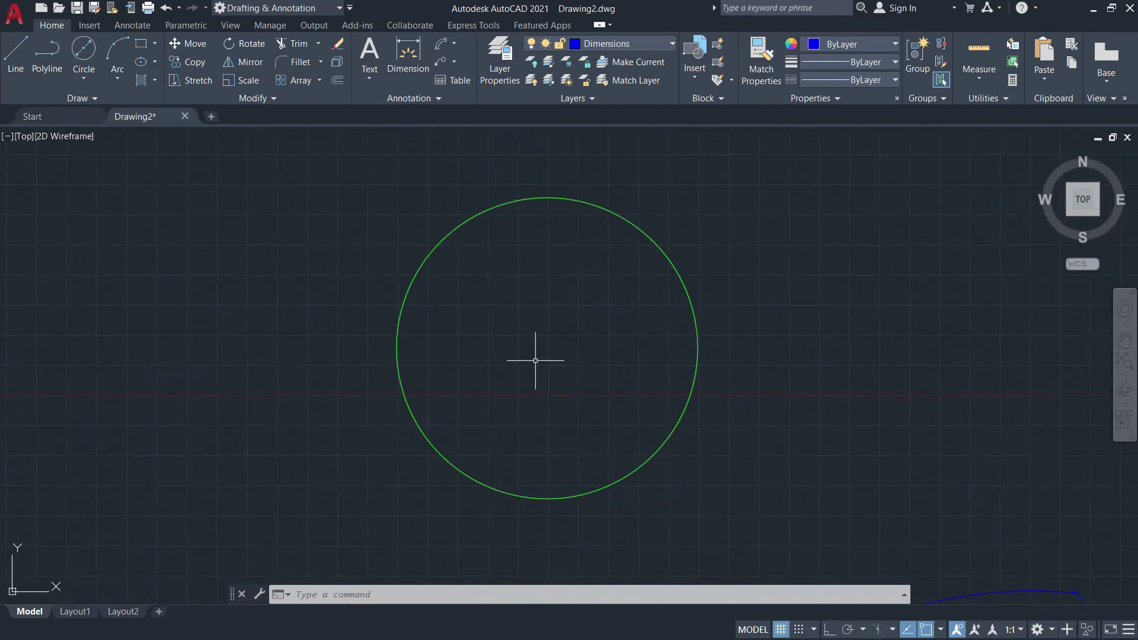
click(454, 48)
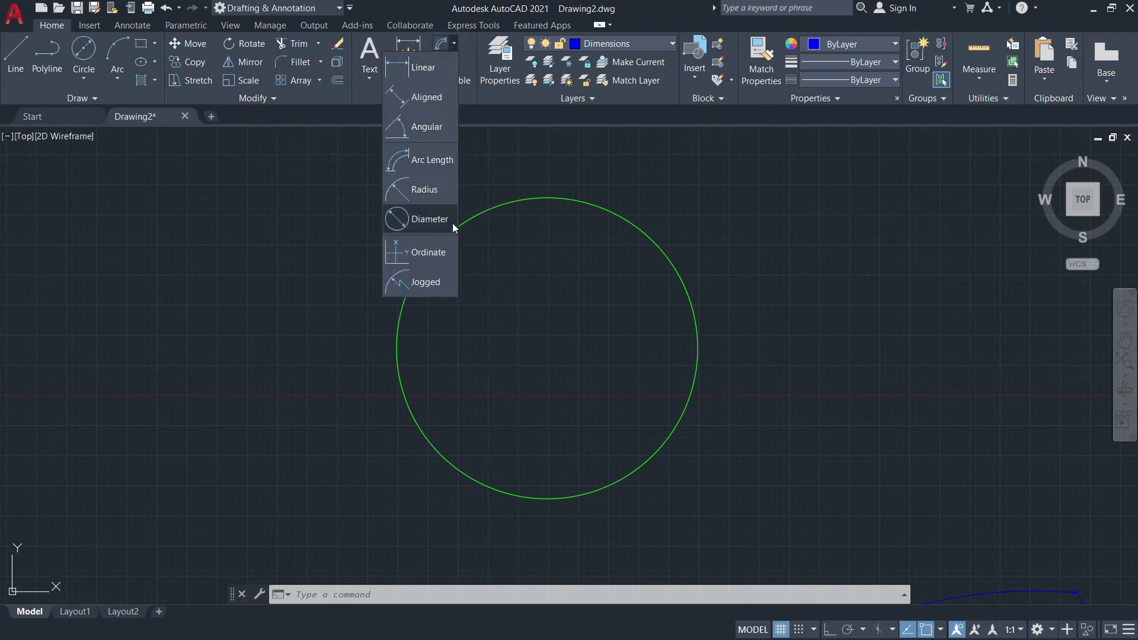
click(424, 191)
middle_drag(724, 276, 658, 315)
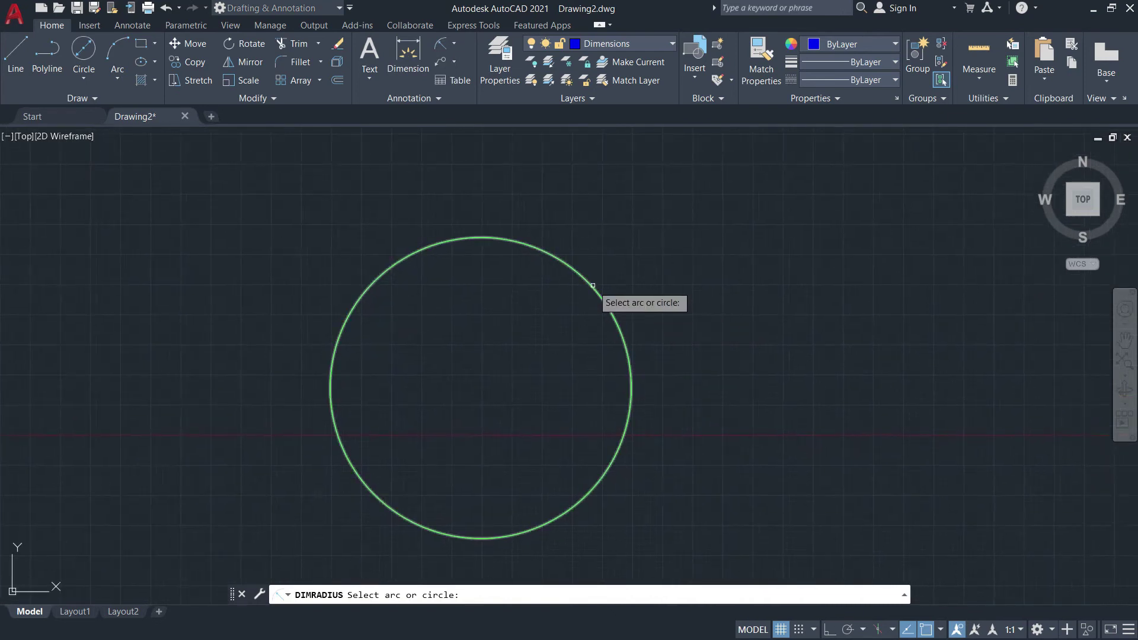
middle_drag(593, 286, 542, 306)
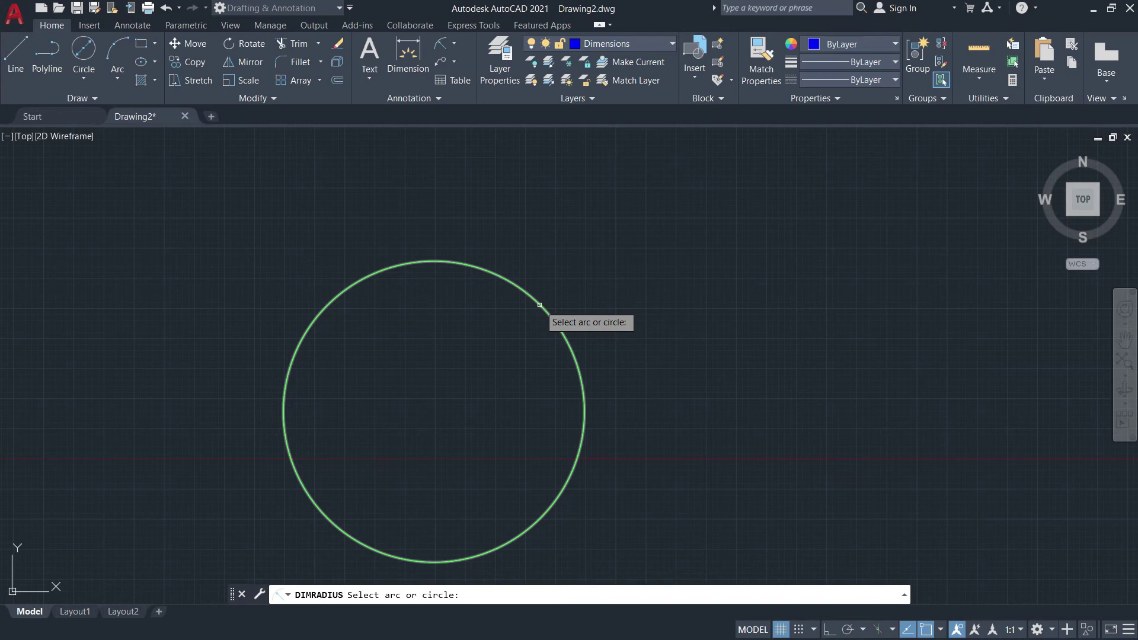
click(540, 304)
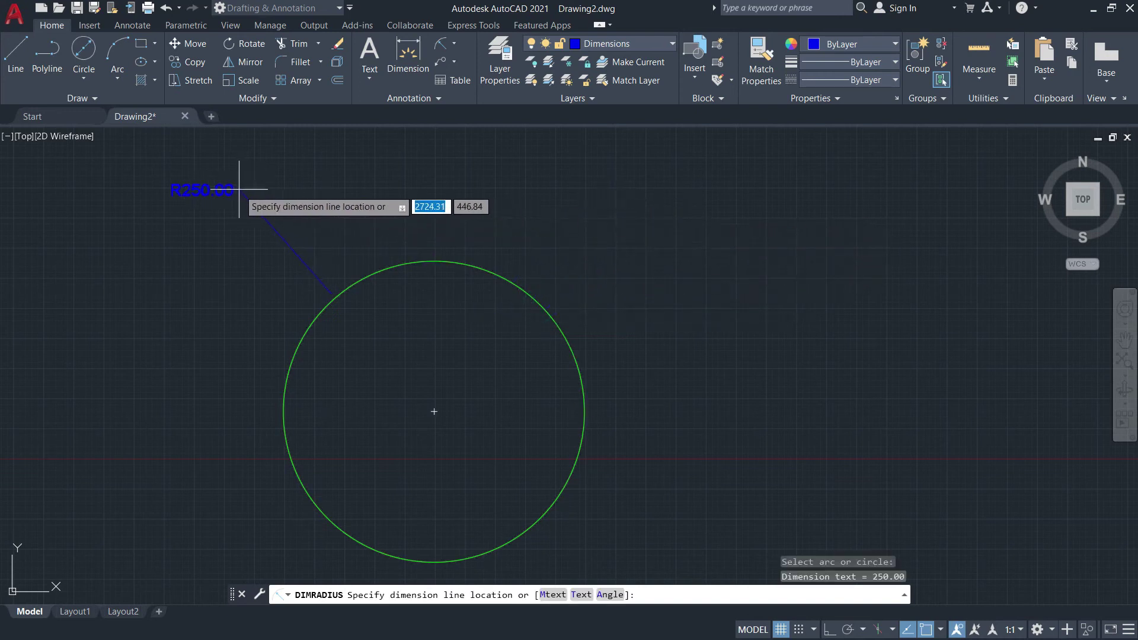
mouse_move(376, 262)
middle_down()
mouse_move(345, 219)
mouse_move(346, 143)
middle_up()
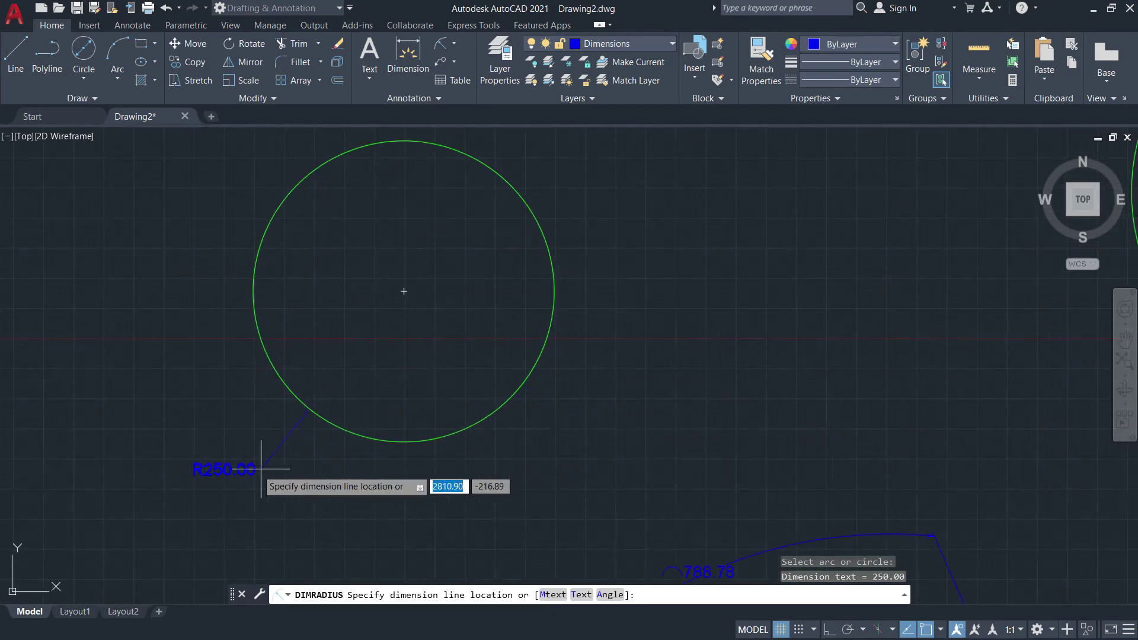
middle_drag(351, 332, 386, 427)
middle_drag(536, 261, 546, 319)
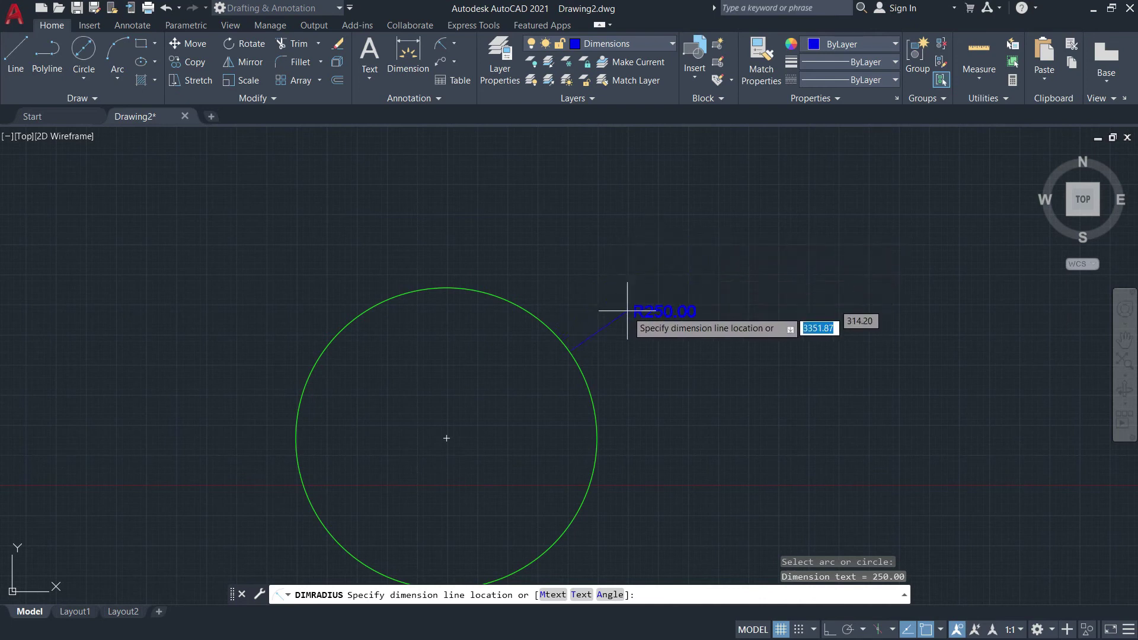
mouse_move(533, 513)
middle_down()
mouse_move(577, 460)
mouse_move(674, 389)
middle_up()
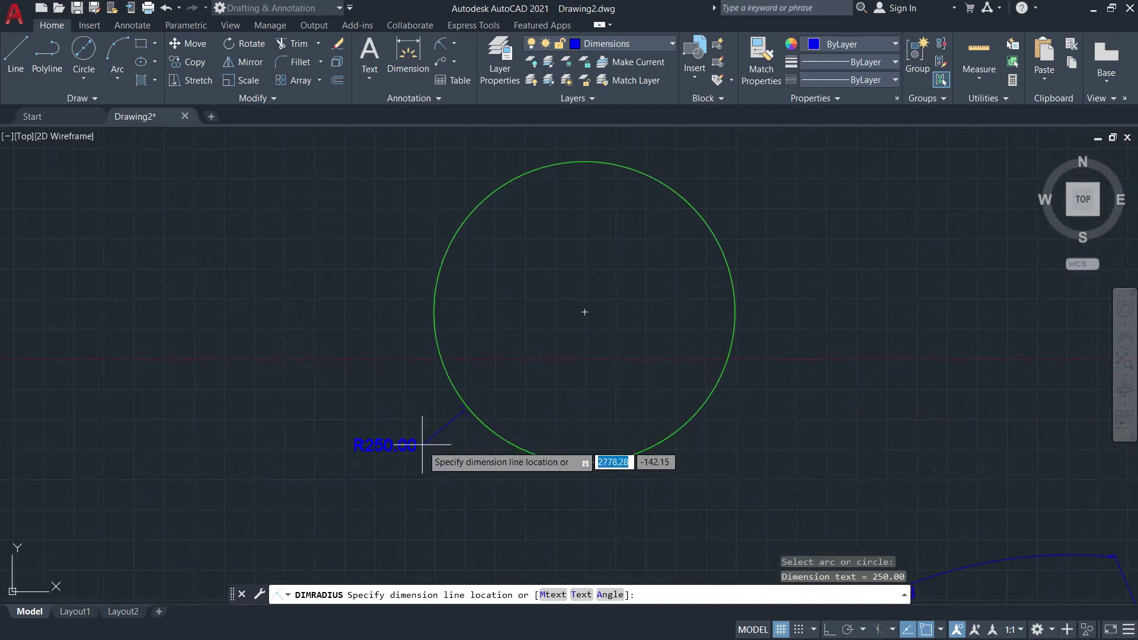
middle_drag(414, 449, 432, 515)
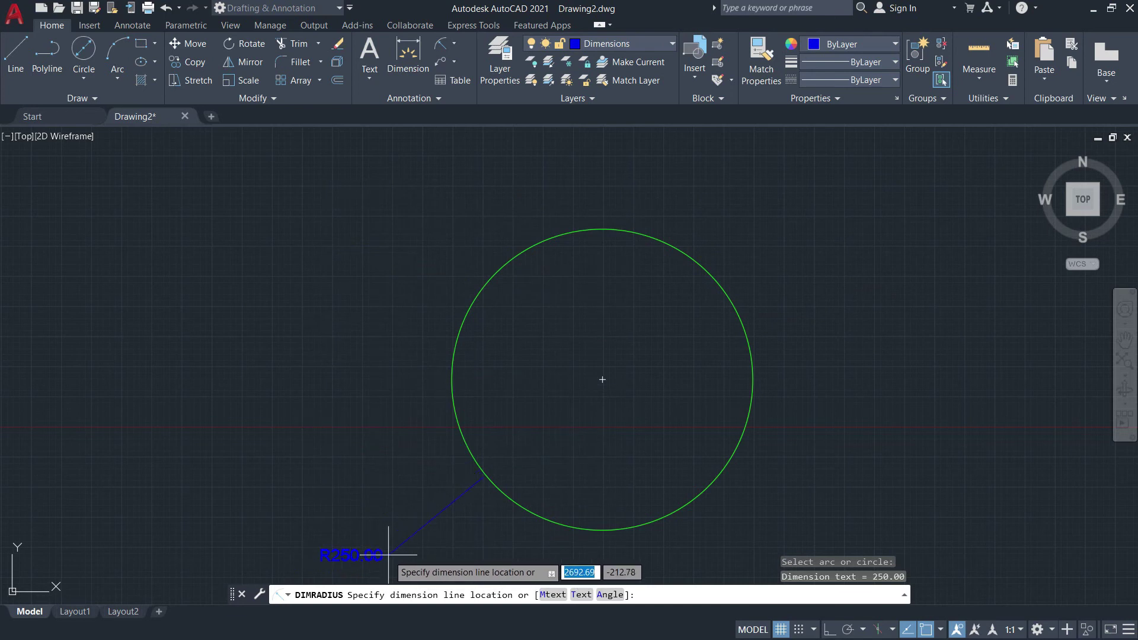
click(804, 227)
scroll(765, 310, up, 5)
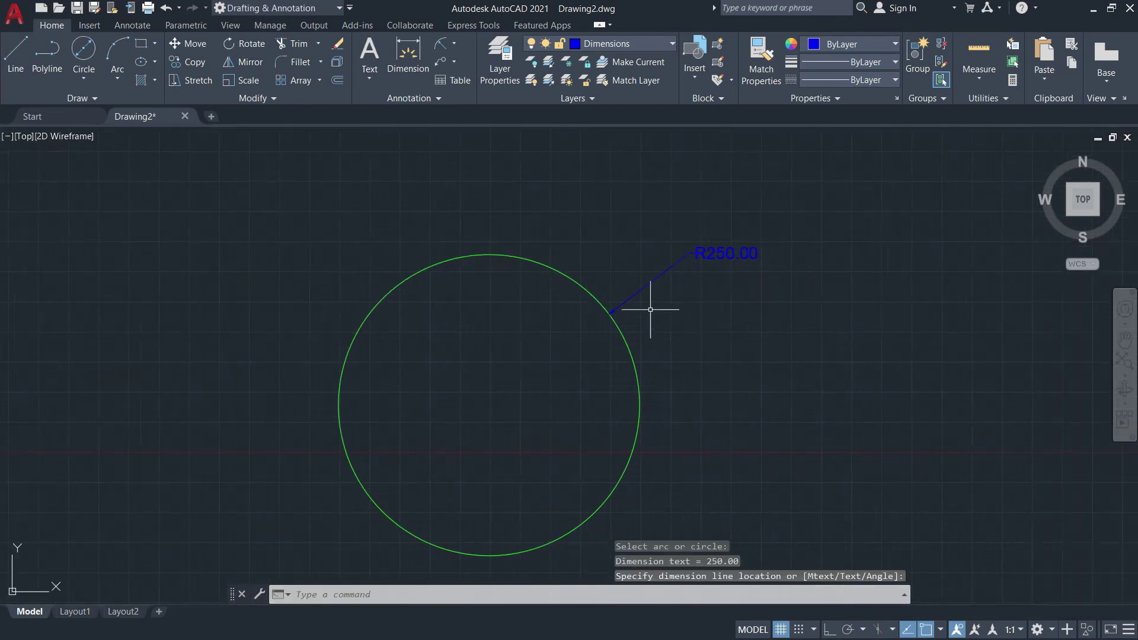
Add a diameter dimension to the second circle, placing its text outside the circle at the upper left.
mouse_move(610, 307)
middle_down()
mouse_move(605, 419)
mouse_move(701, 376)
mouse_move(785, 280)
mouse_move(618, 336)
mouse_move(648, 312)
mouse_move(236, 323)
middle_up()
scroll(731, 374, down, 2)
scroll(656, 318, down, 3)
mouse_move(516, 318)
middle_down()
mouse_move(305, 343)
mouse_move(222, 371)
middle_up()
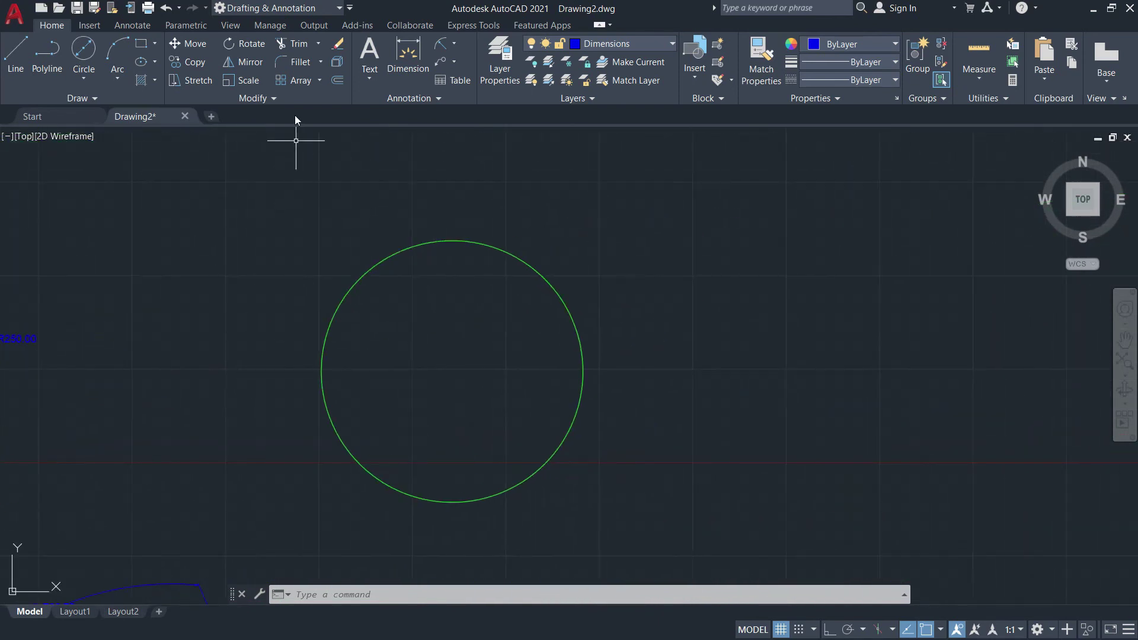
click(454, 45)
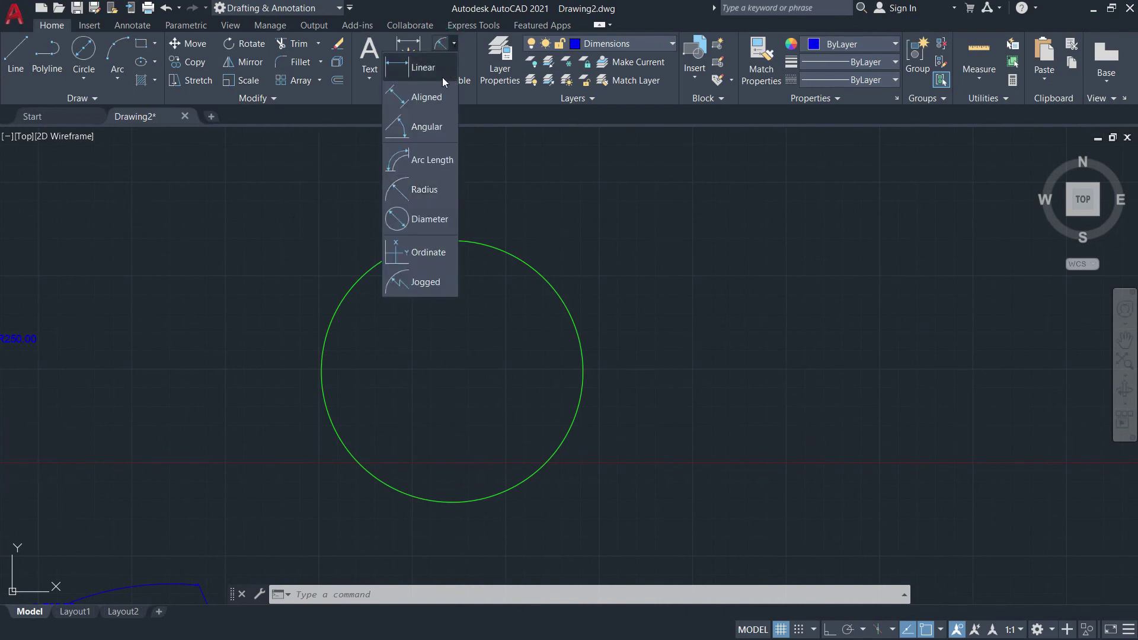
click(436, 219)
middle_drag(559, 249, 582, 241)
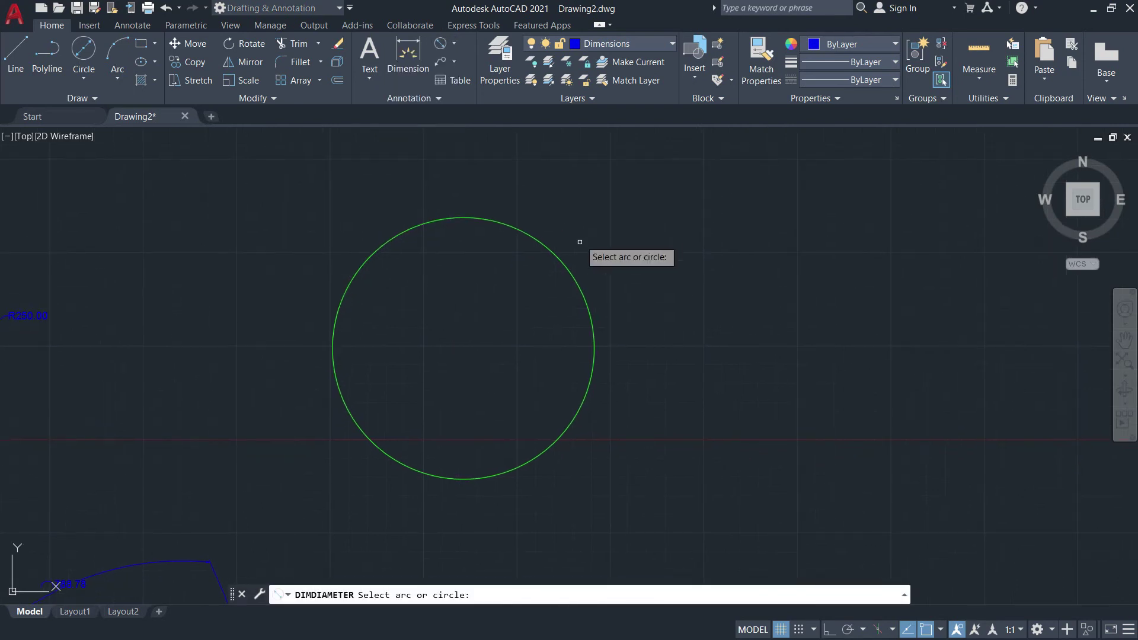
click(568, 272)
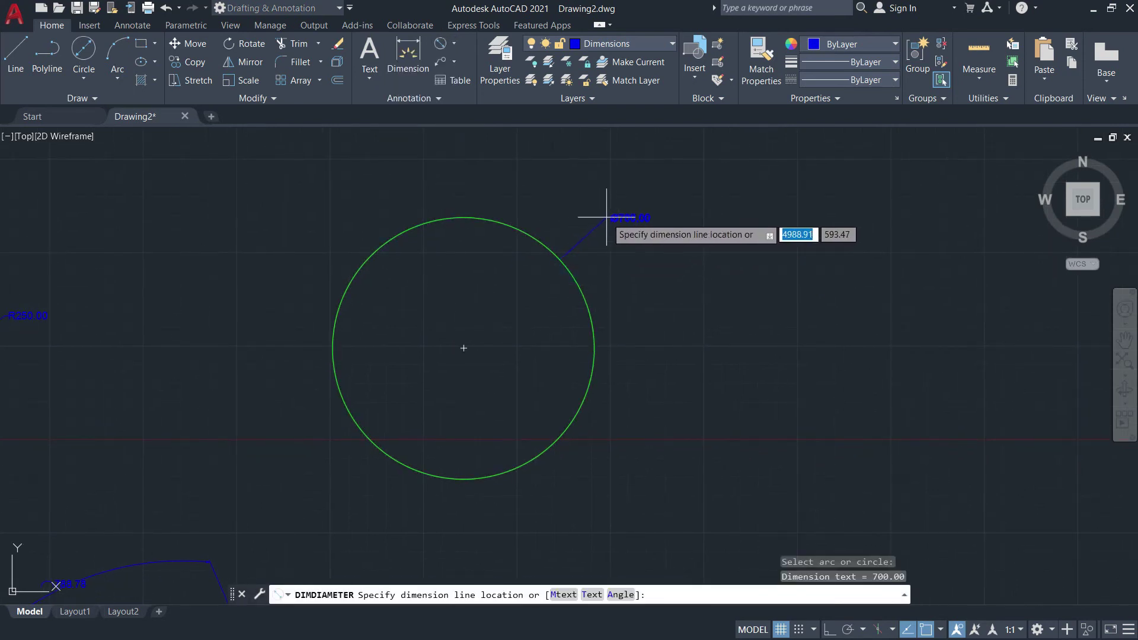
click(288, 194)
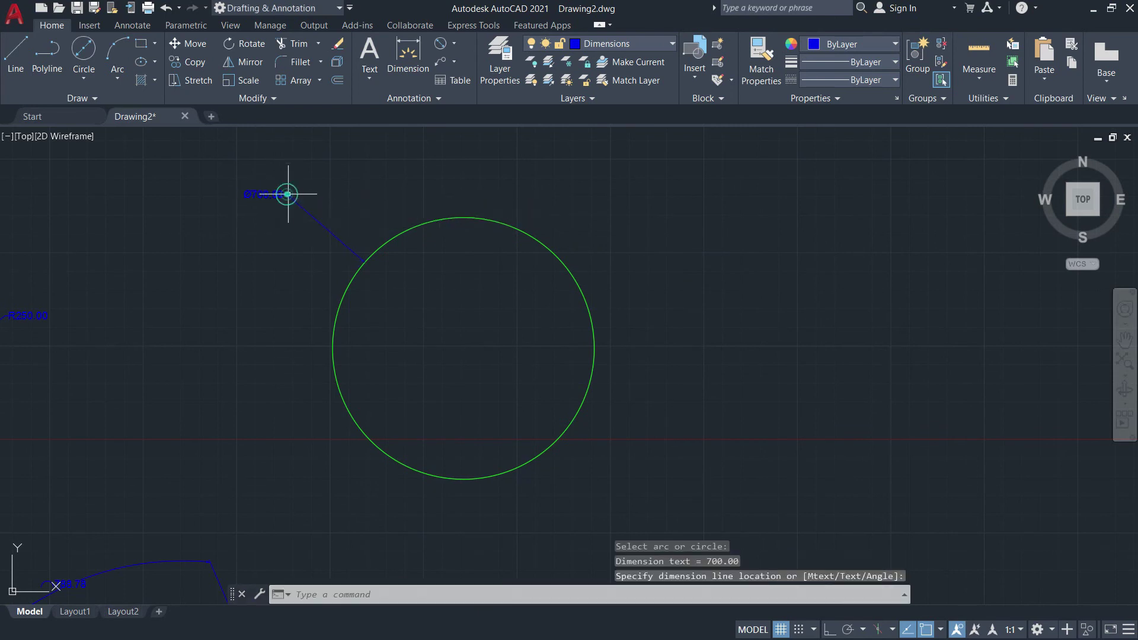
Make M-Part the current layer.
scroll(338, 247, up, 4)
scroll(332, 261, down, 2)
scroll(361, 277, down, 3)
mouse_move(449, 307)
middle_down()
mouse_move(638, 244)
mouse_move(589, 255)
mouse_move(545, 228)
mouse_move(548, 198)
mouse_move(646, 356)
mouse_move(676, 369)
mouse_move(732, 343)
middle_up()
scroll(504, 223, down, 2)
middle_drag(640, 345, 348, 246)
scroll(385, 249, up, 2)
middle_drag(437, 254, 279, 249)
scroll(297, 252, down, 4)
middle_drag(548, 270, 236, 357)
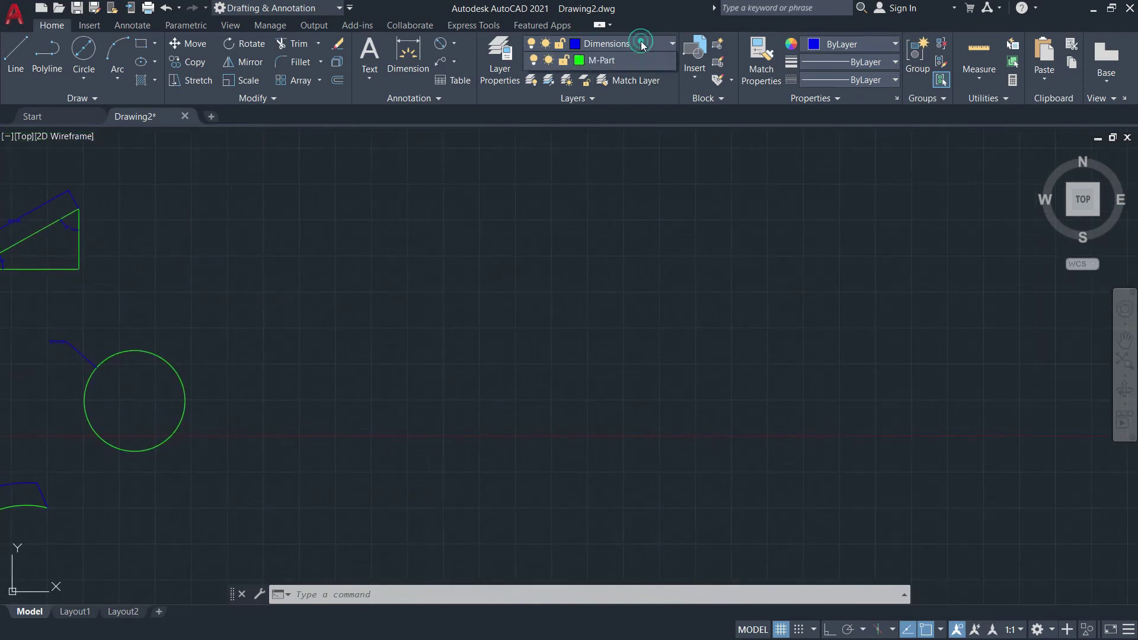
click(604, 114)
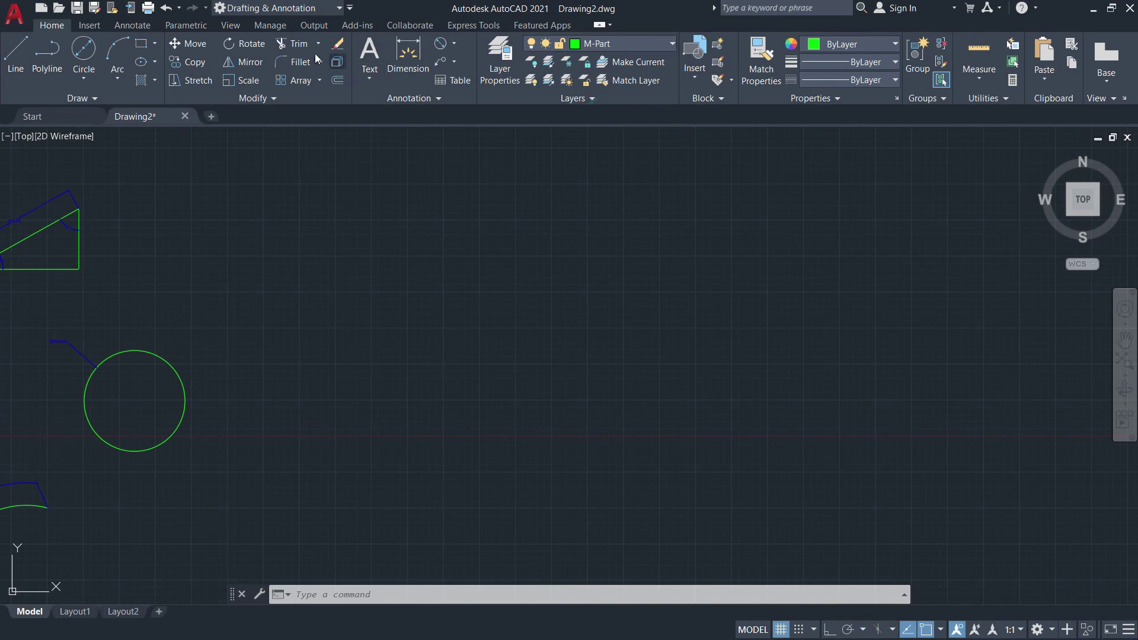
Draw a rectangle 3000 wide and 800 high in the empty area to the right of the triangle and circles.
click(140, 43)
click(325, 330)
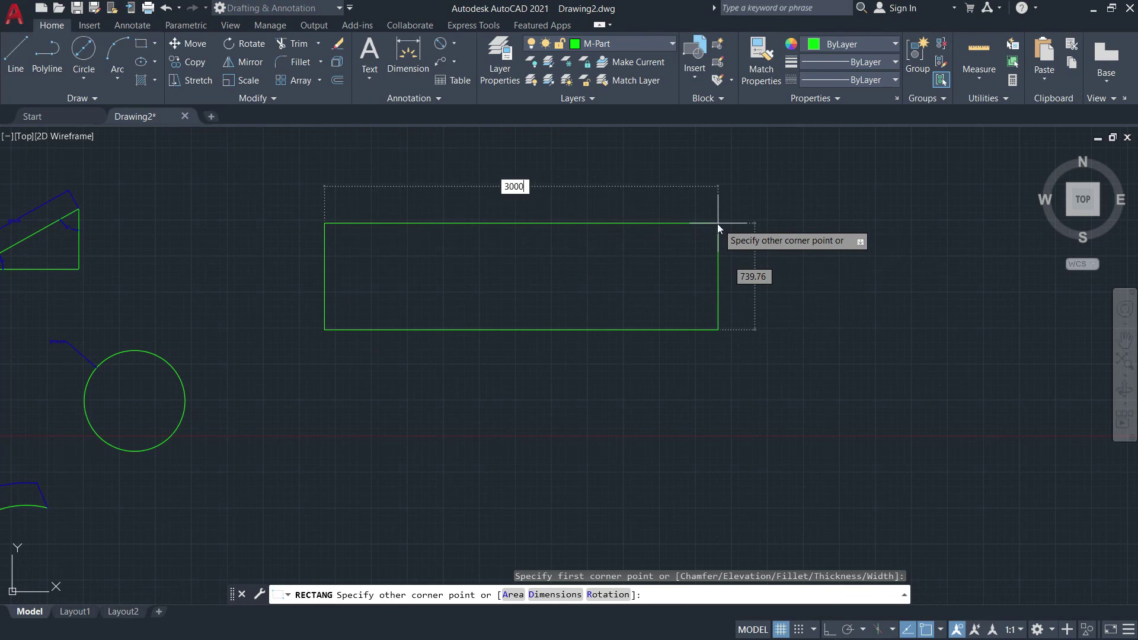
key(Tab)
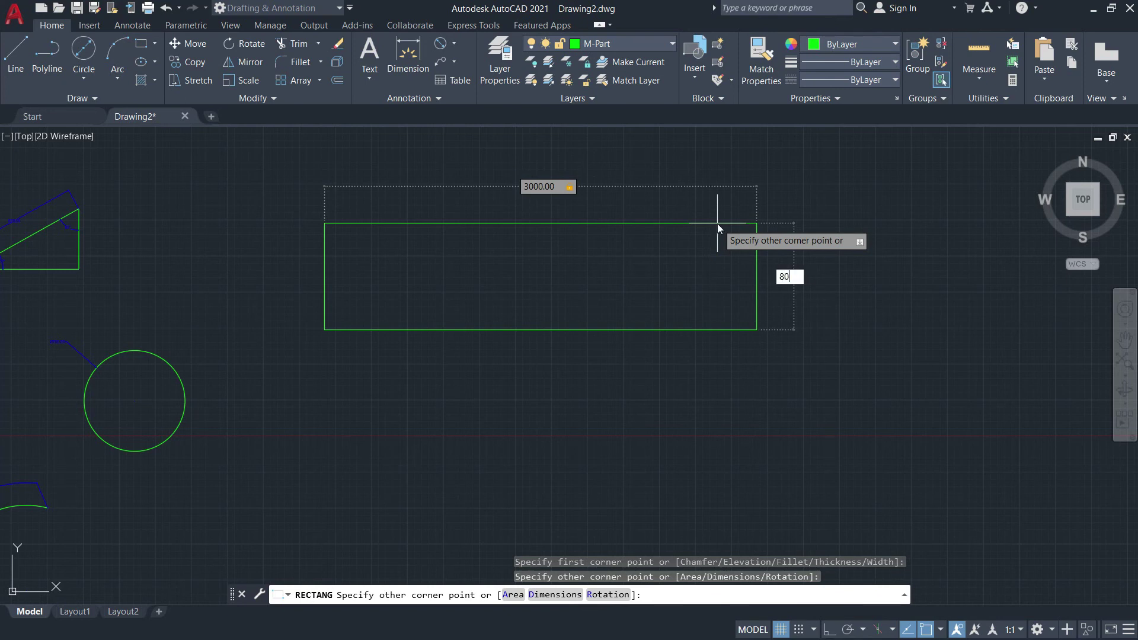
key(Return)
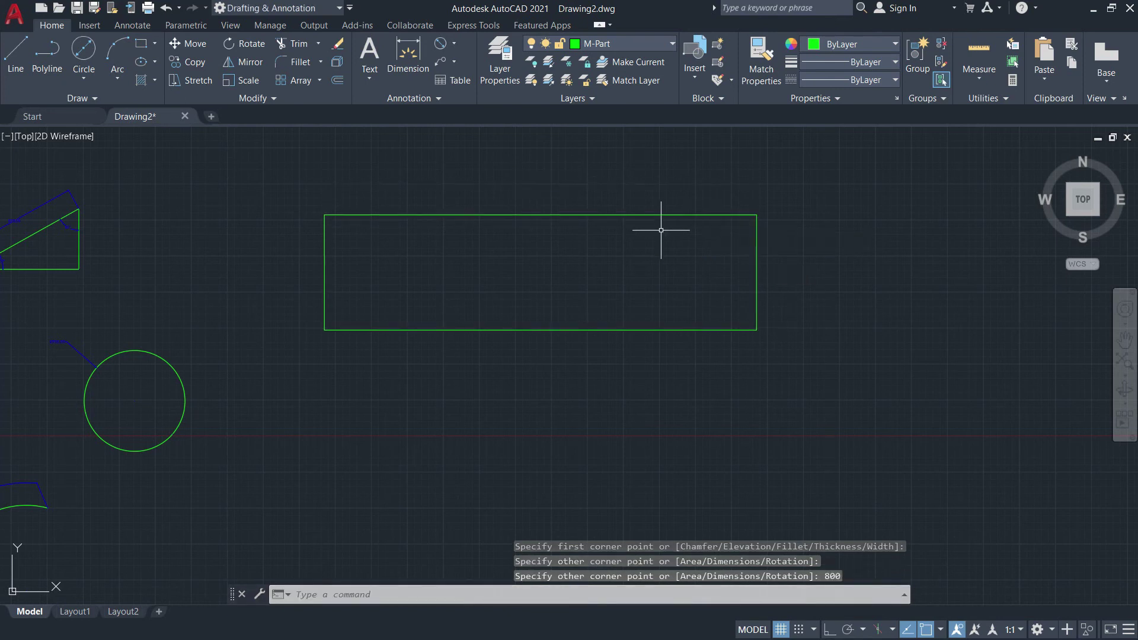
Explode the new rectangle into separate lines.
text(x)
key(Return)
click(634, 233)
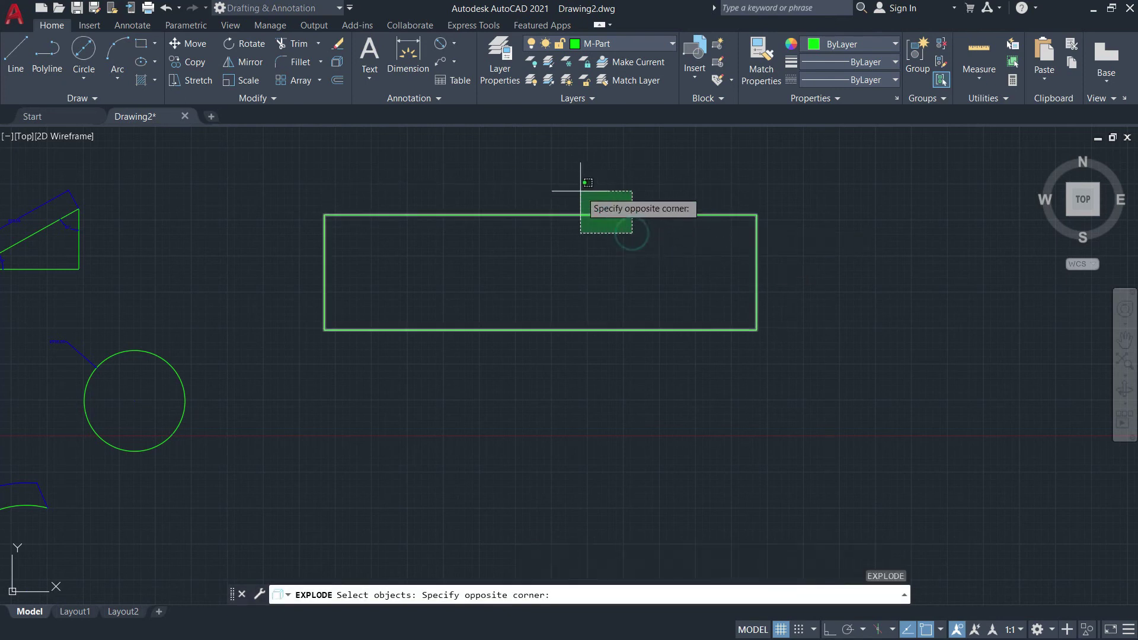
click(566, 185)
key(Return)
Offset the rectangle's left edge inward by 1000, and offset the resulting line another 1000 to the right, dividing the rectangle into three.
text(o)
key(Return)
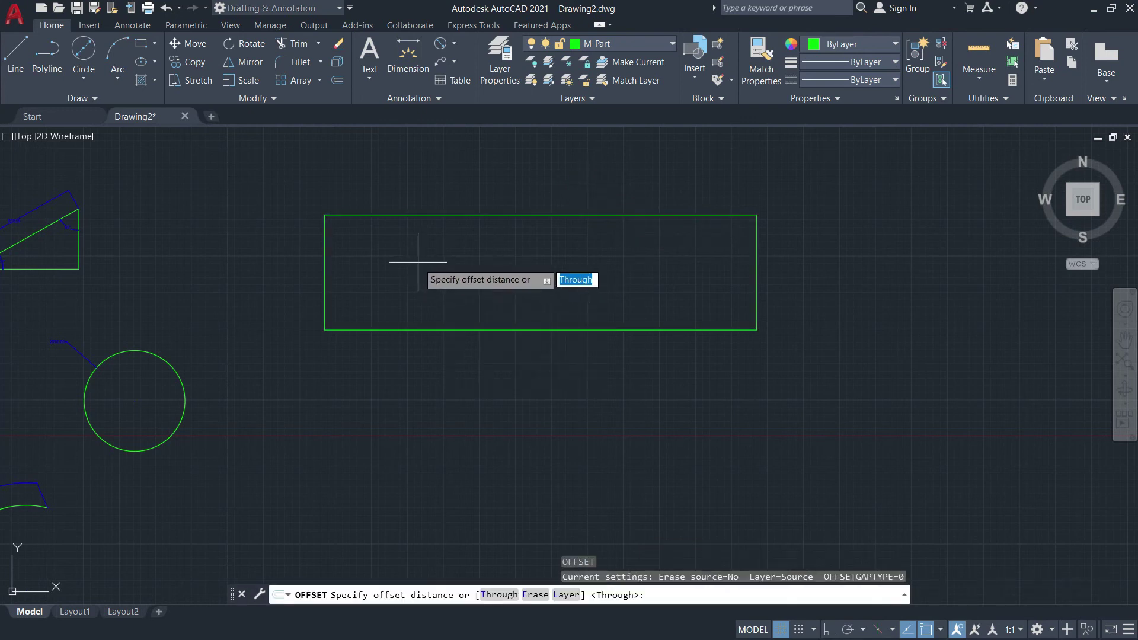
key(Return)
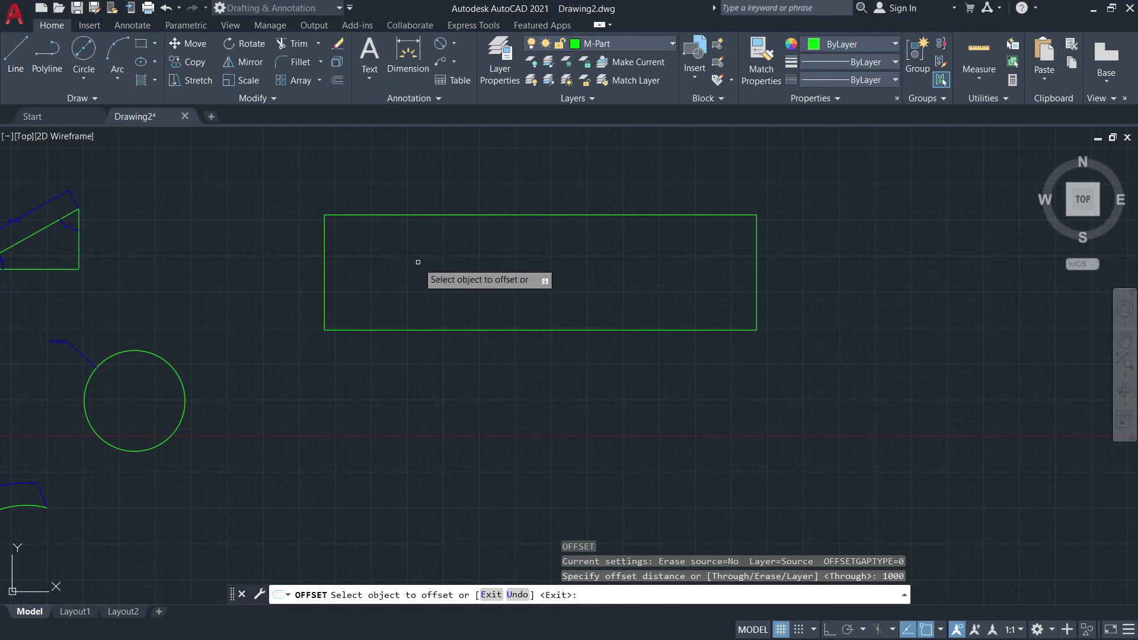
click(324, 248)
click(365, 248)
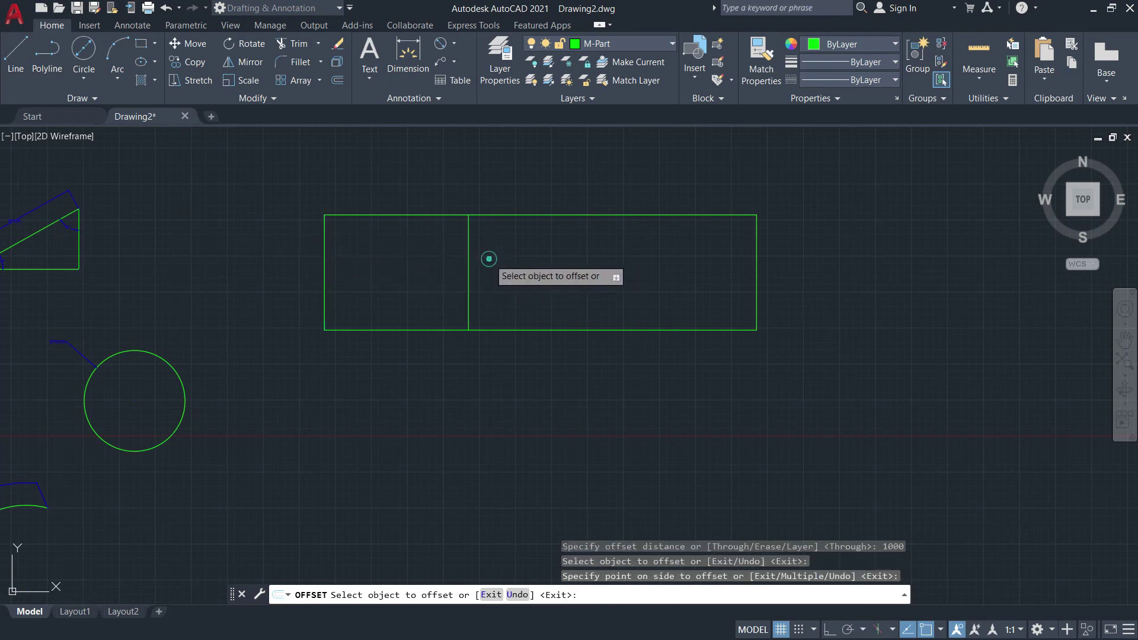
click(469, 253)
click(648, 256)
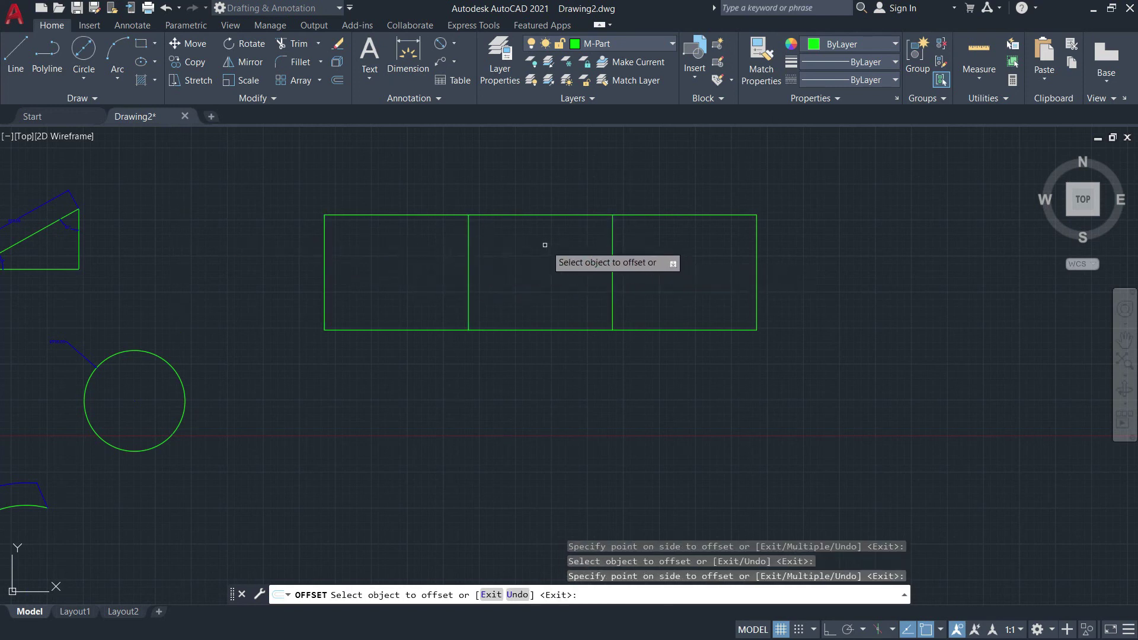
key(Escape)
Switch the current layer back to Dimensions.
scroll(539, 297, up, 2)
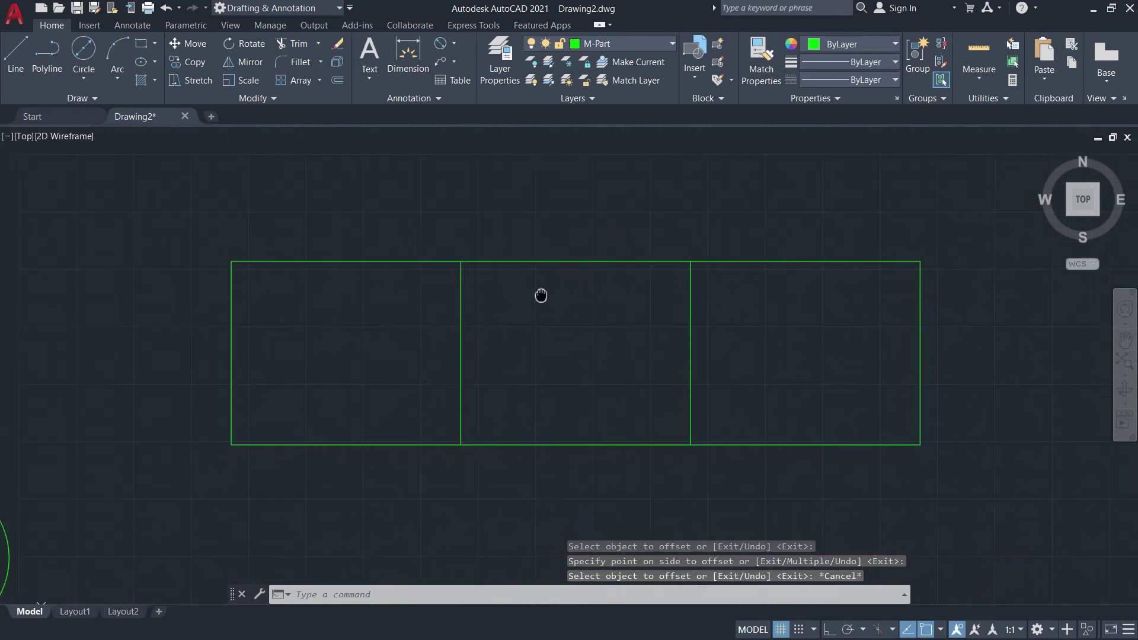
click(633, 43)
click(620, 98)
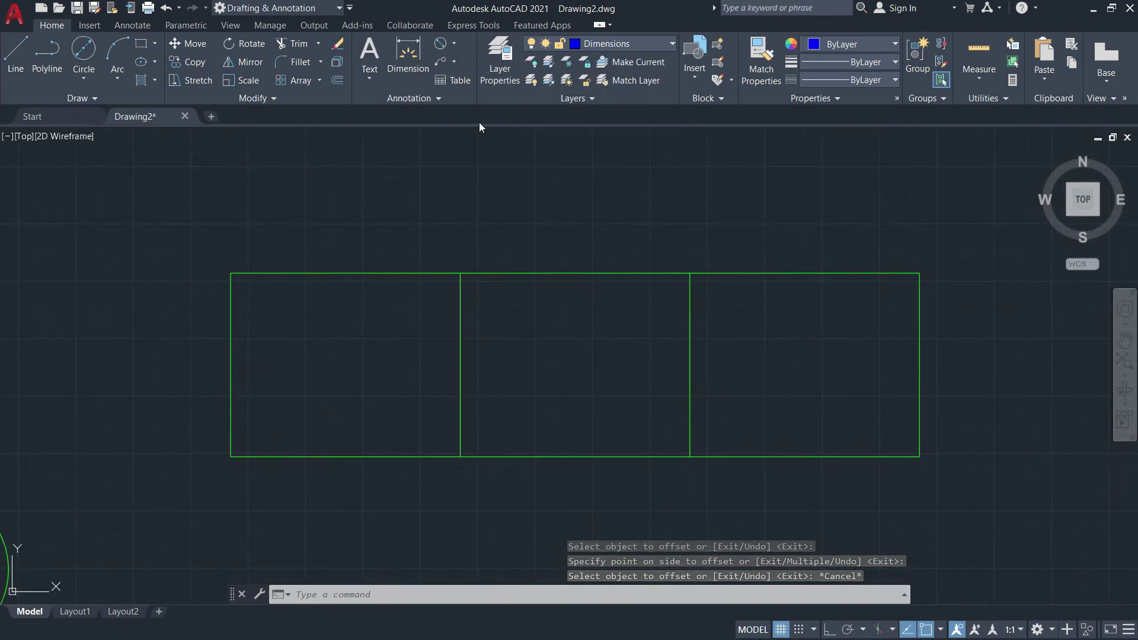
Add a linear dimension from the divided rectangle's upper-left corner to the top of the first divider, placed above the top edge.
click(136, 25)
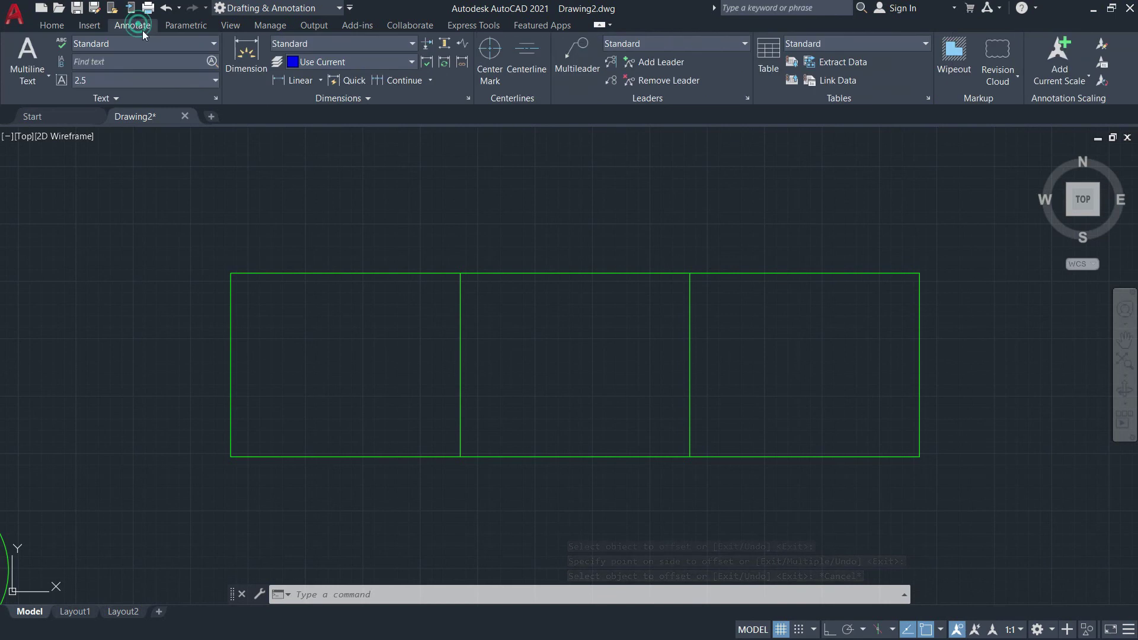
click(431, 81)
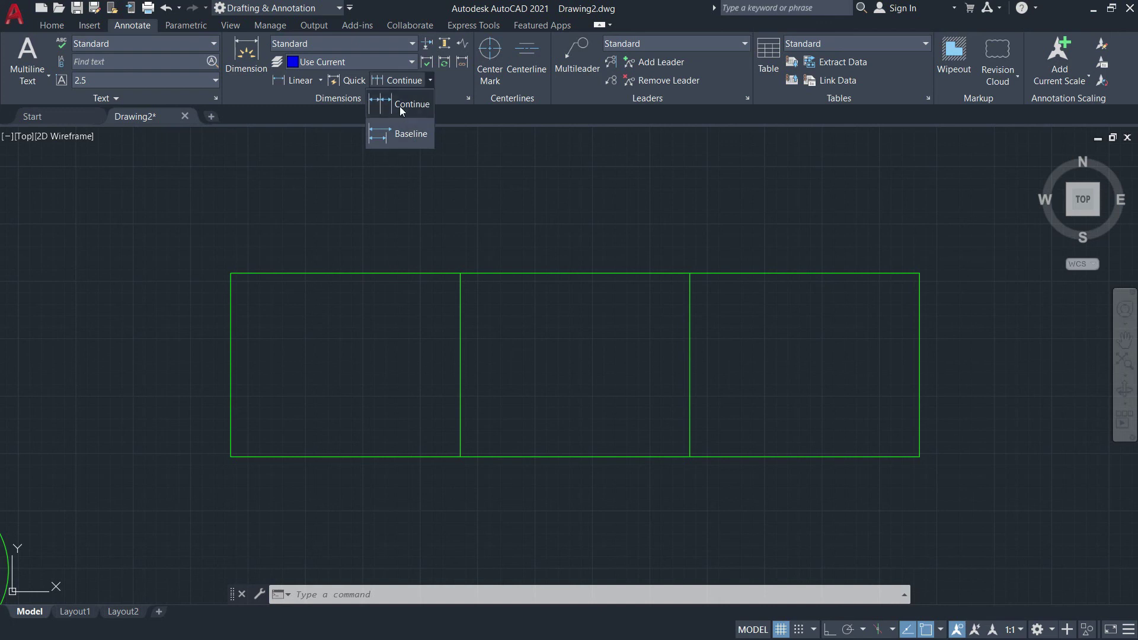
click(428, 79)
mouse_move(334, 161)
middle_down()
mouse_move(338, 211)
mouse_move(332, 195)
middle_up()
click(321, 81)
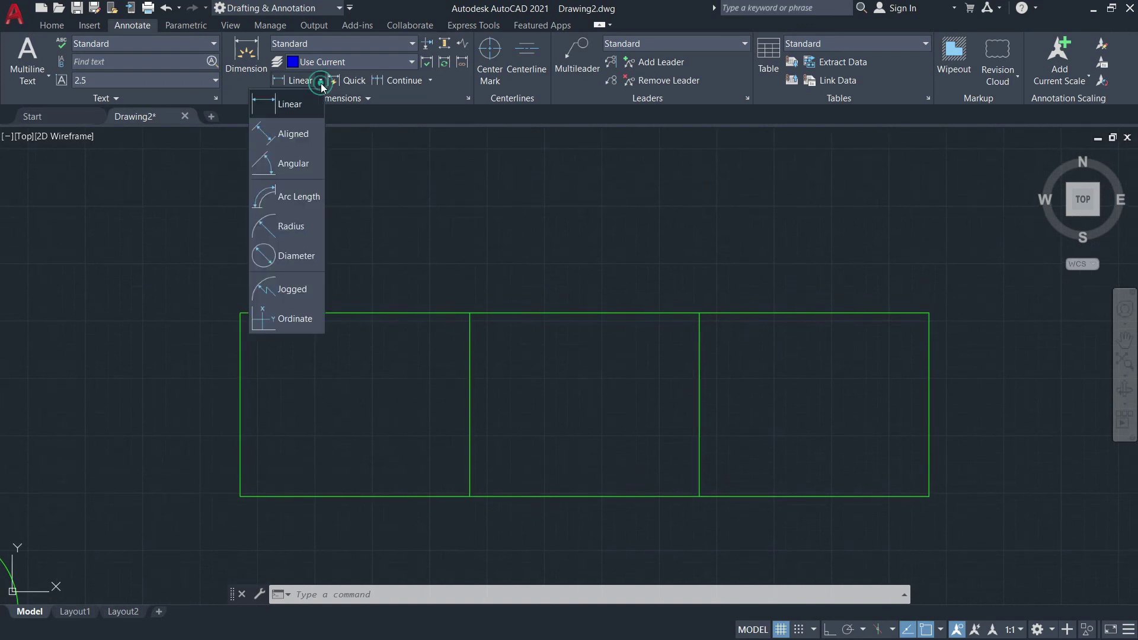
click(299, 104)
middle_drag(332, 214, 308, 343)
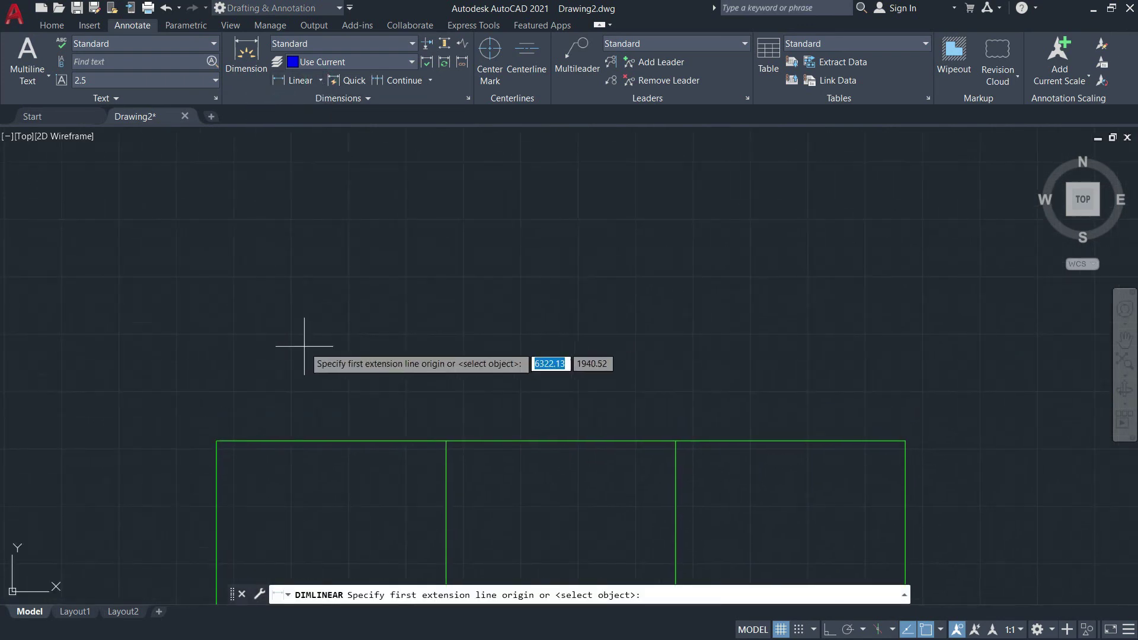
click(216, 442)
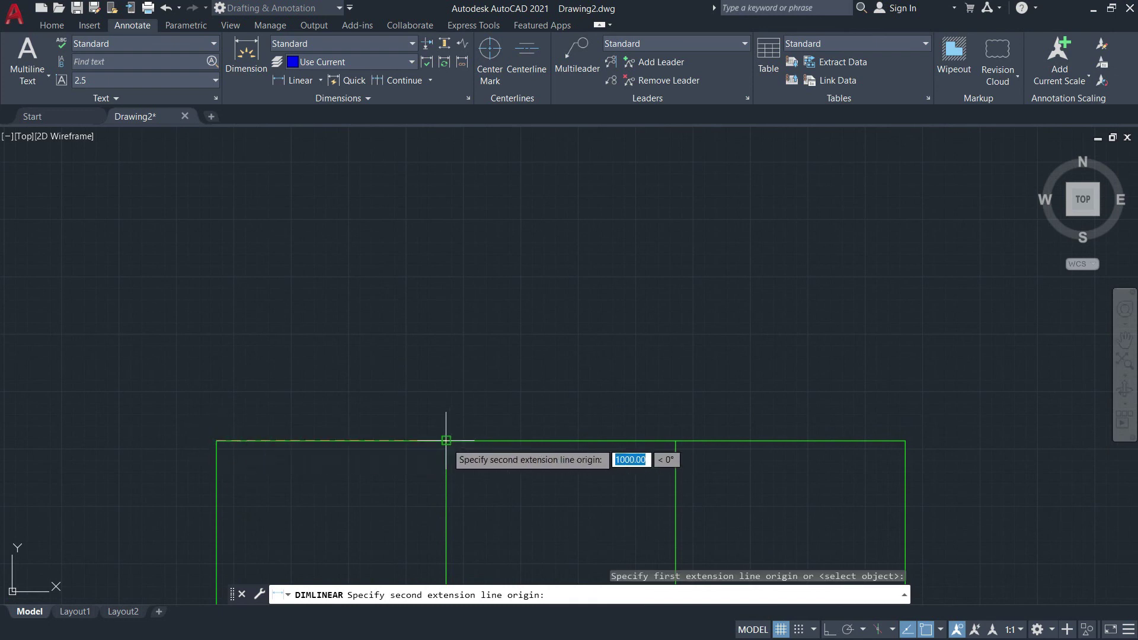
click(446, 442)
scroll(365, 373, up, 2)
middle_drag(365, 374, 394, 298)
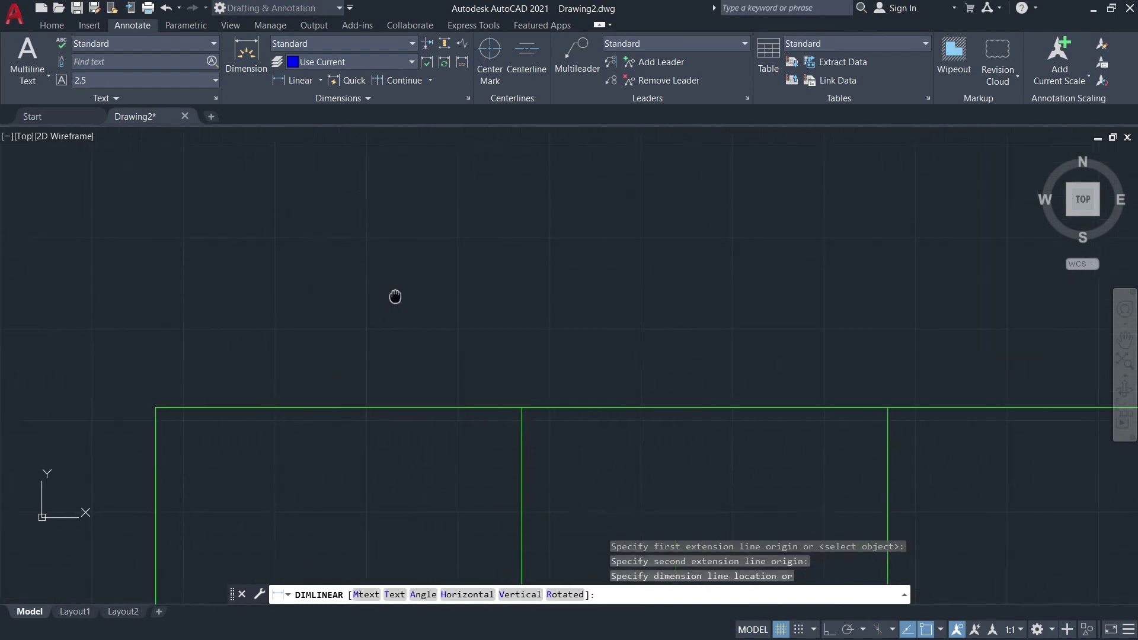
click(396, 309)
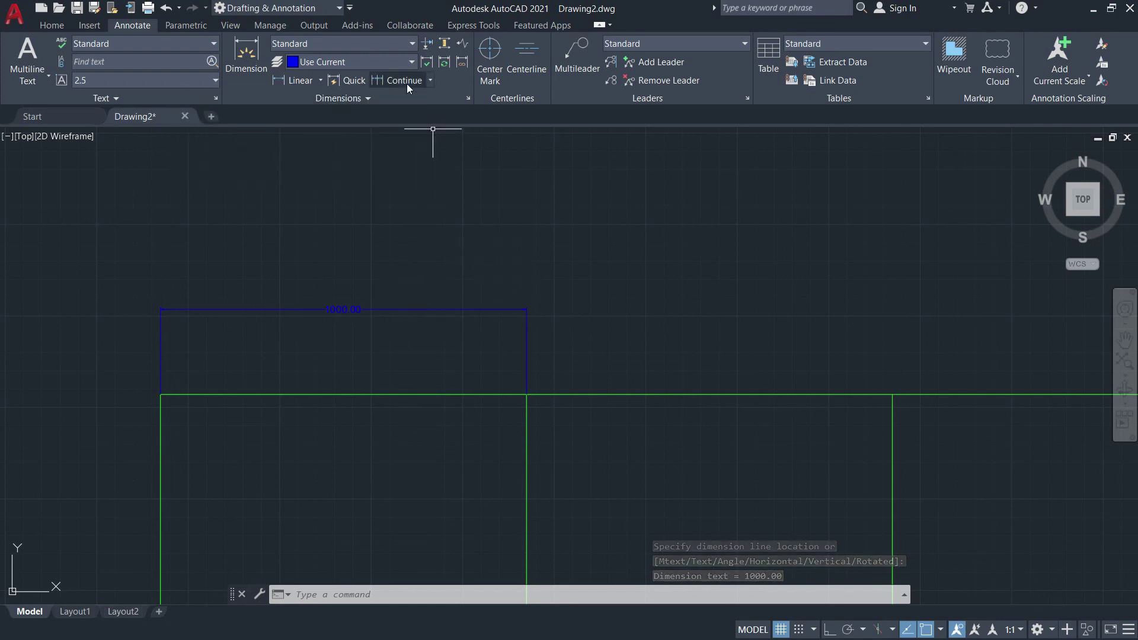
middle_drag(452, 189, 406, 163)
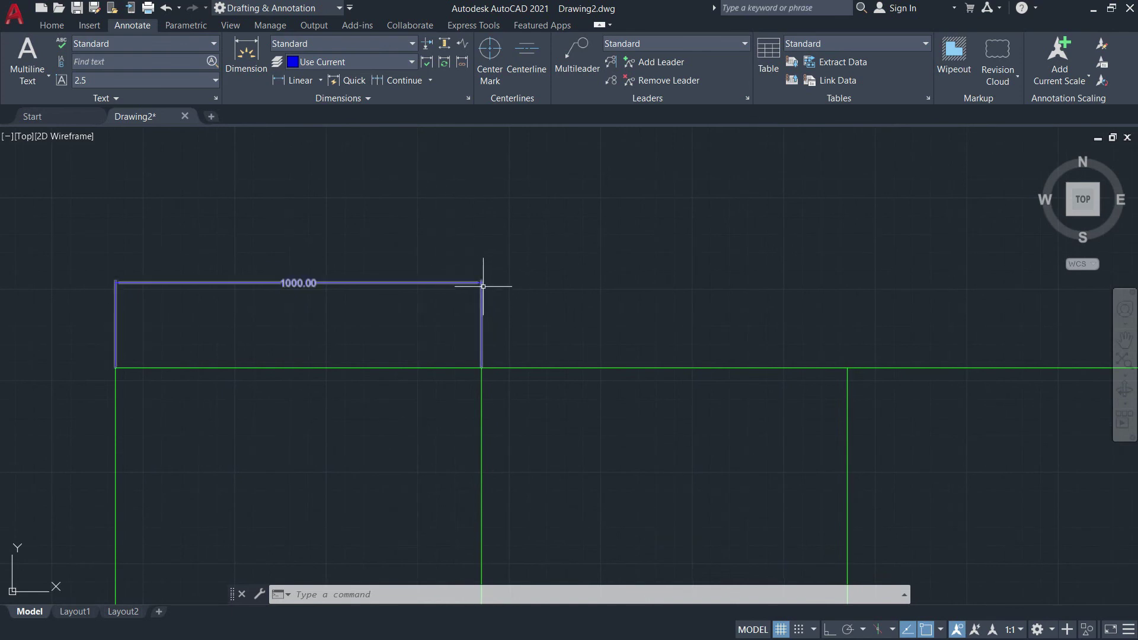
Continue the top linear dimension to the second divider and on to the divided rectangle's upper-right corner.
middle_drag(470, 250, 457, 314)
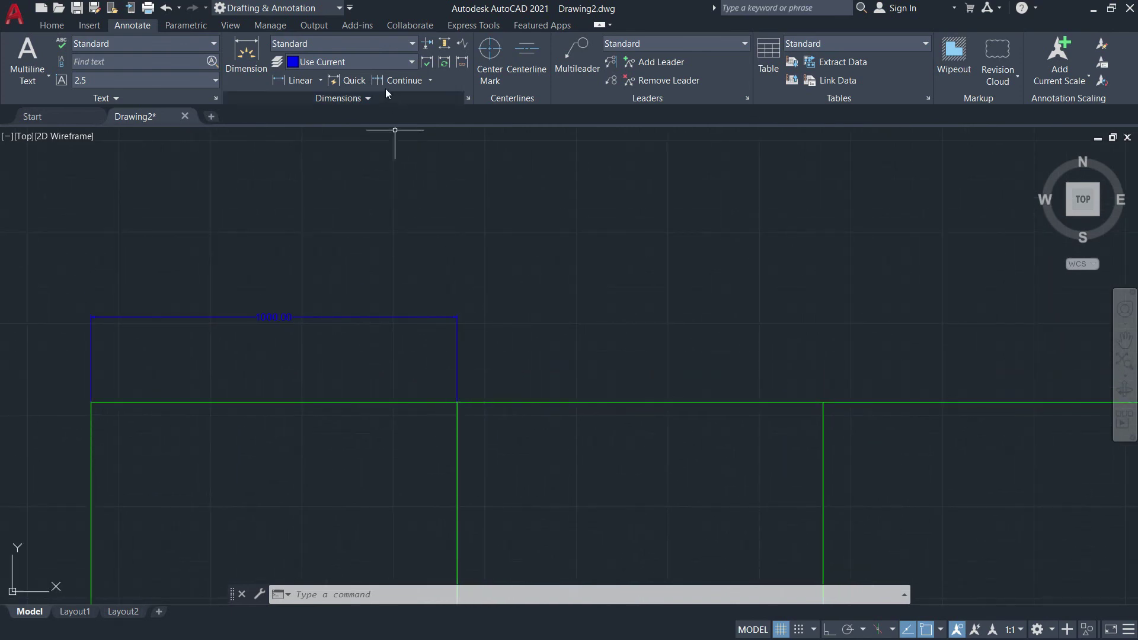
click(399, 84)
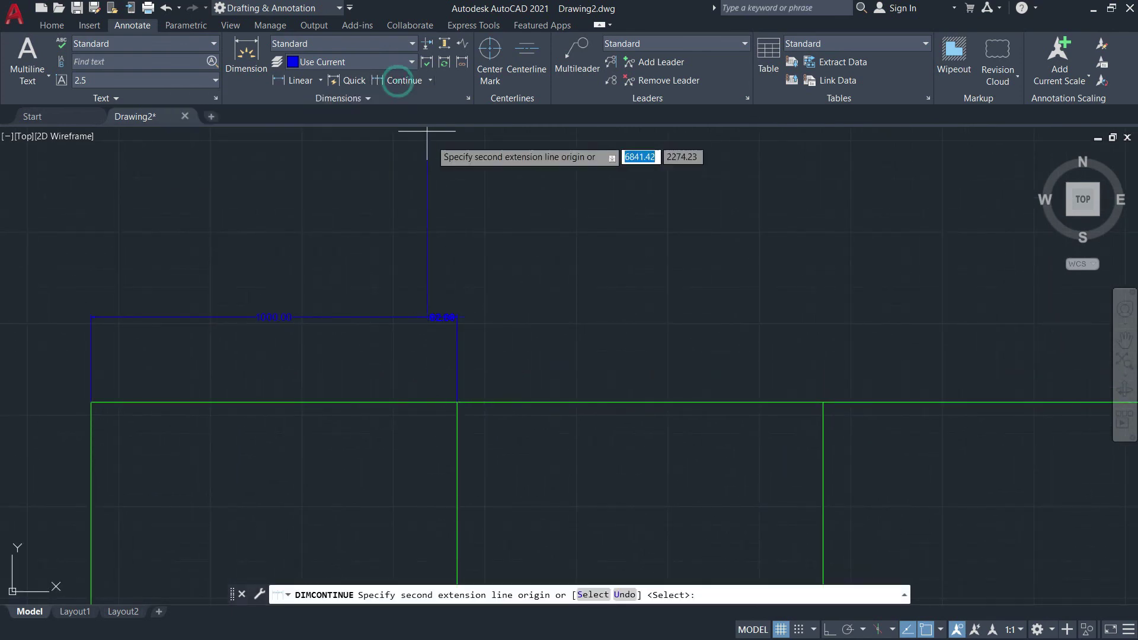
middle_drag(712, 342, 600, 325)
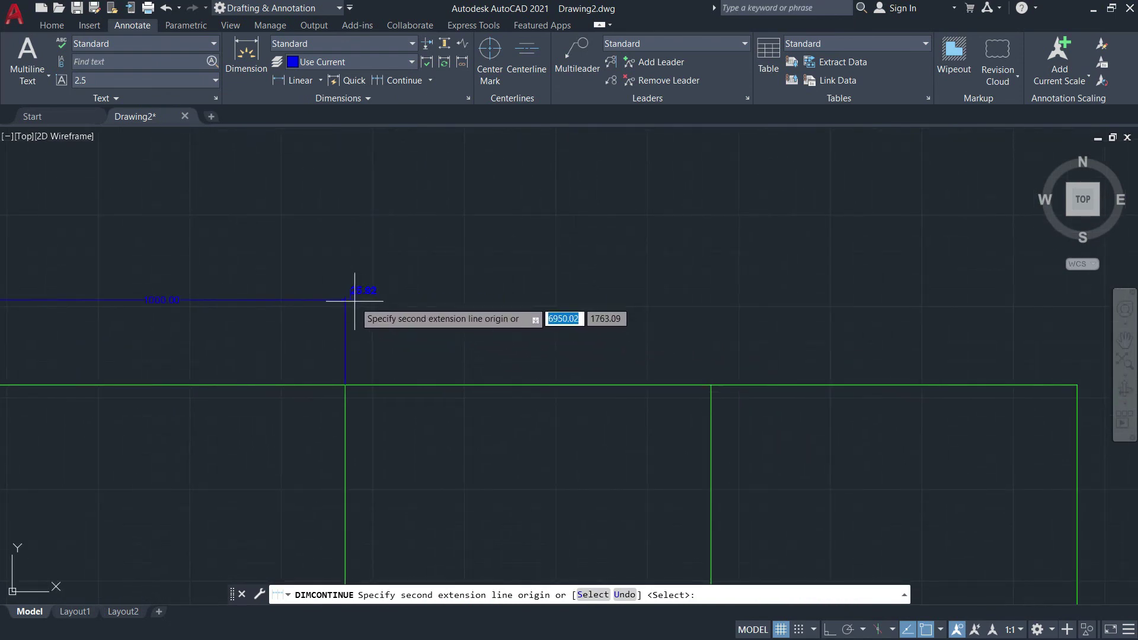
click(711, 385)
middle_drag(561, 300, 353, 299)
middle_drag(859, 342, 741, 333)
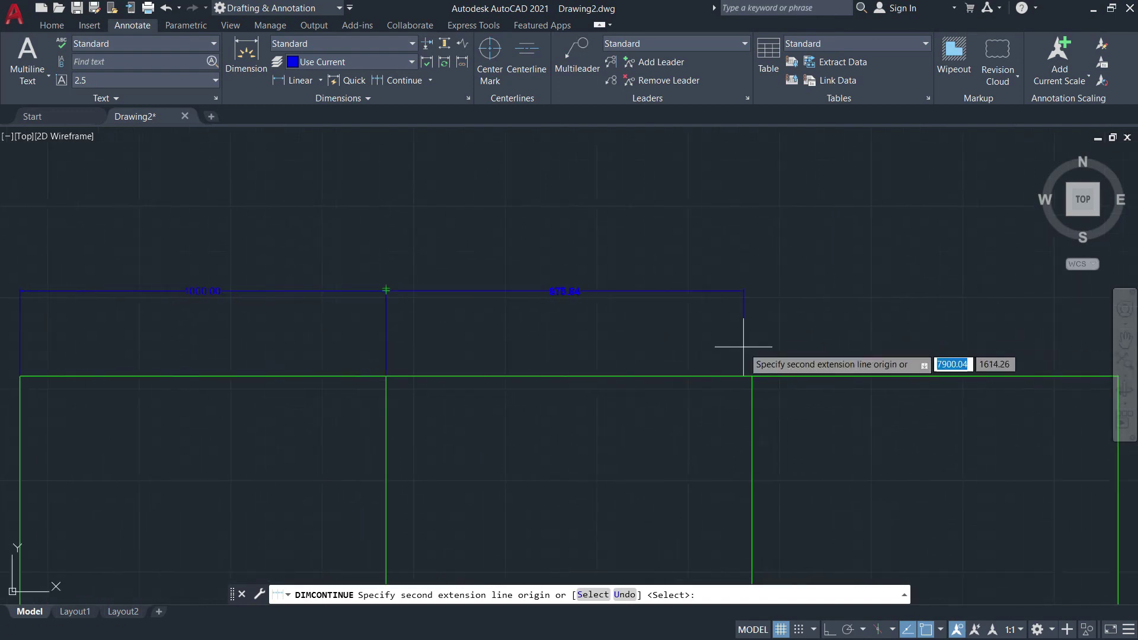
click(870, 386)
middle_drag(933, 354, 619, 316)
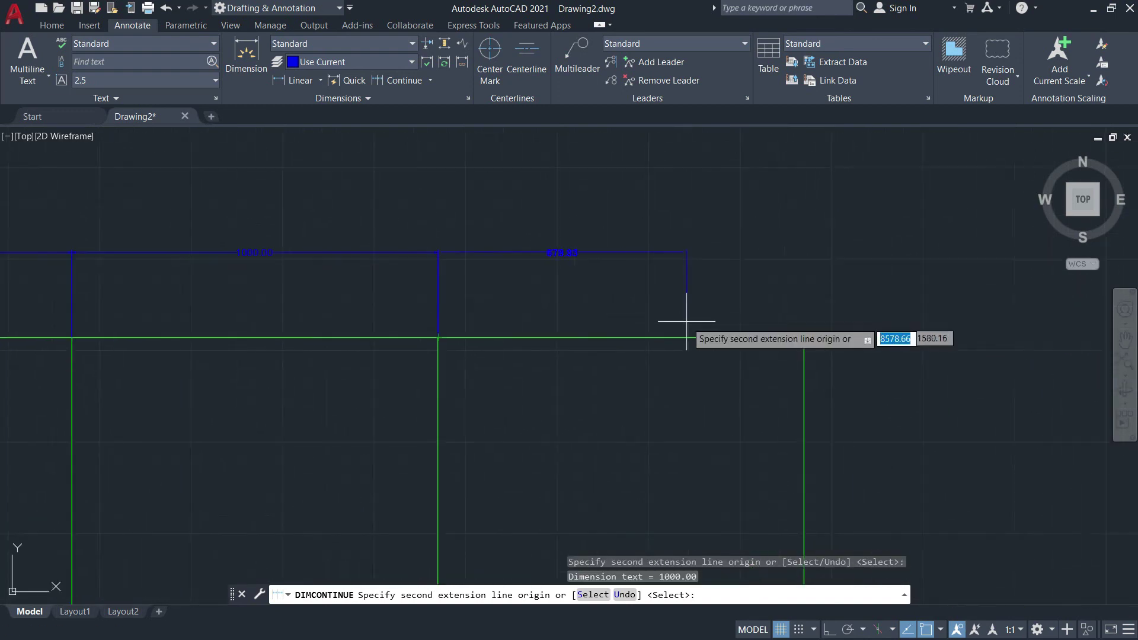
click(804, 338)
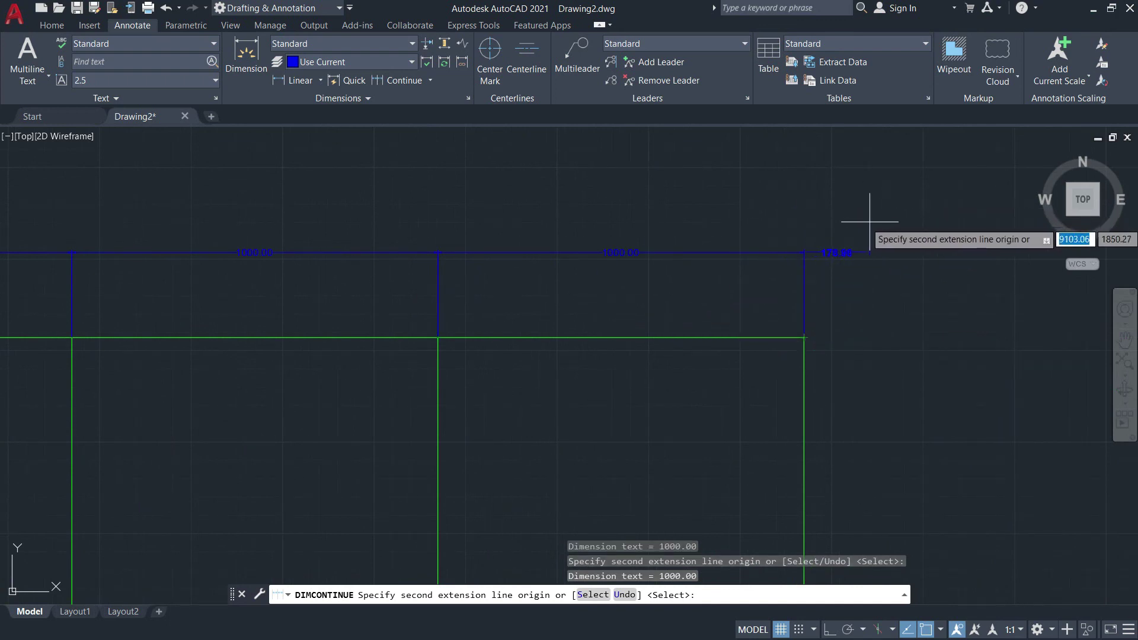
key(Return)
scroll(492, 249, down, 2)
key(Escape)
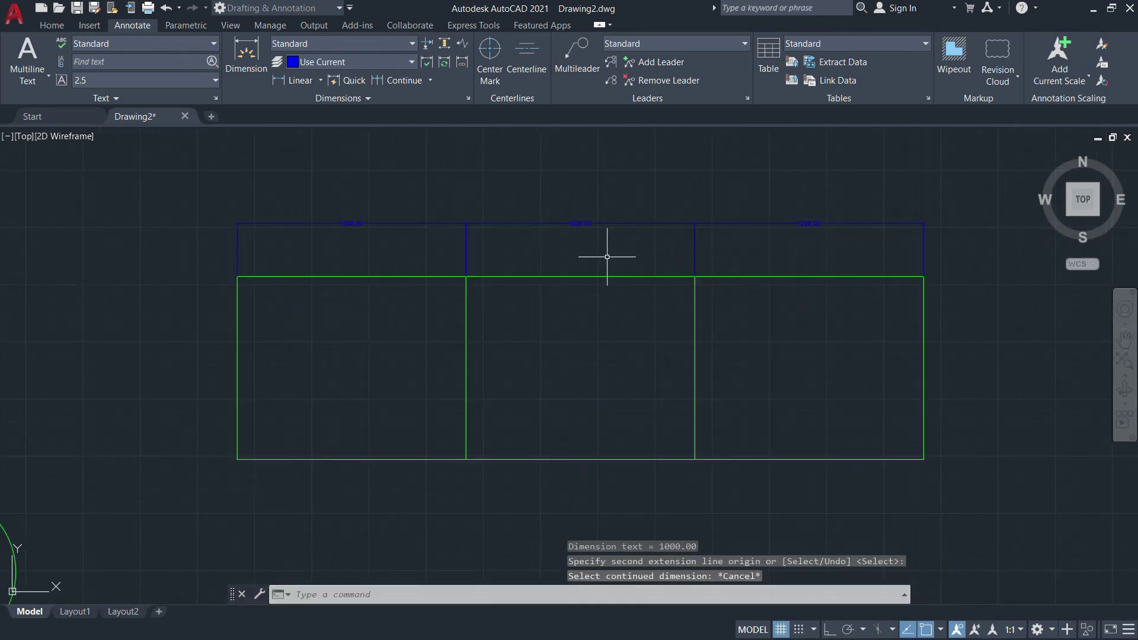
Add a linear dimension from the divided rectangle's lower-left corner to the bottom of the first divider, placed below the bottom edge.
middle_drag(546, 254, 562, 278)
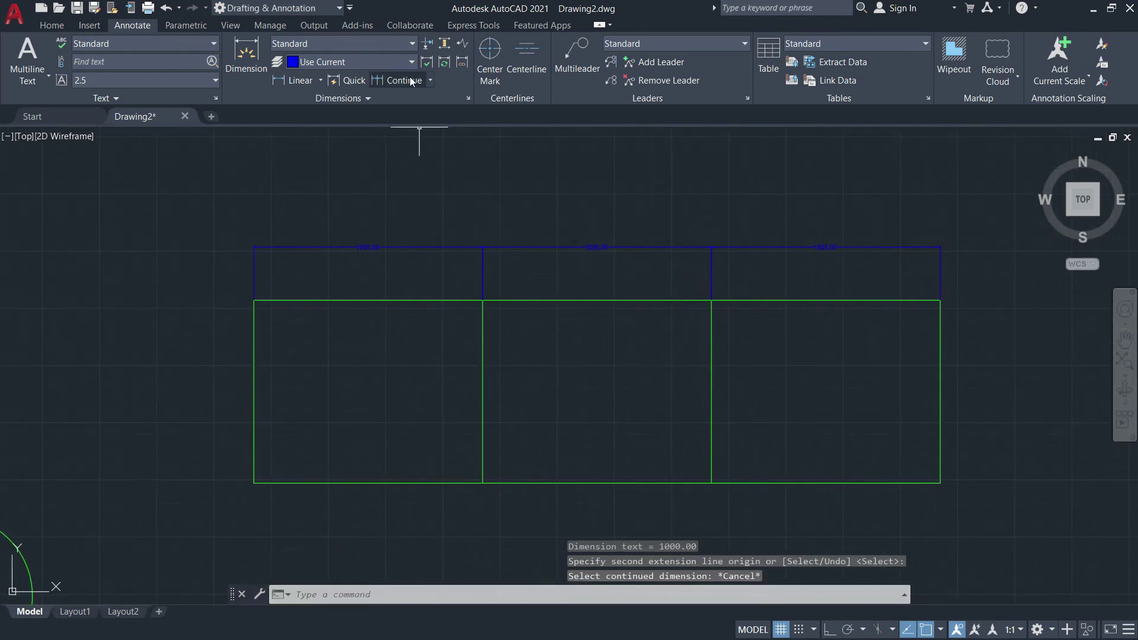
click(430, 80)
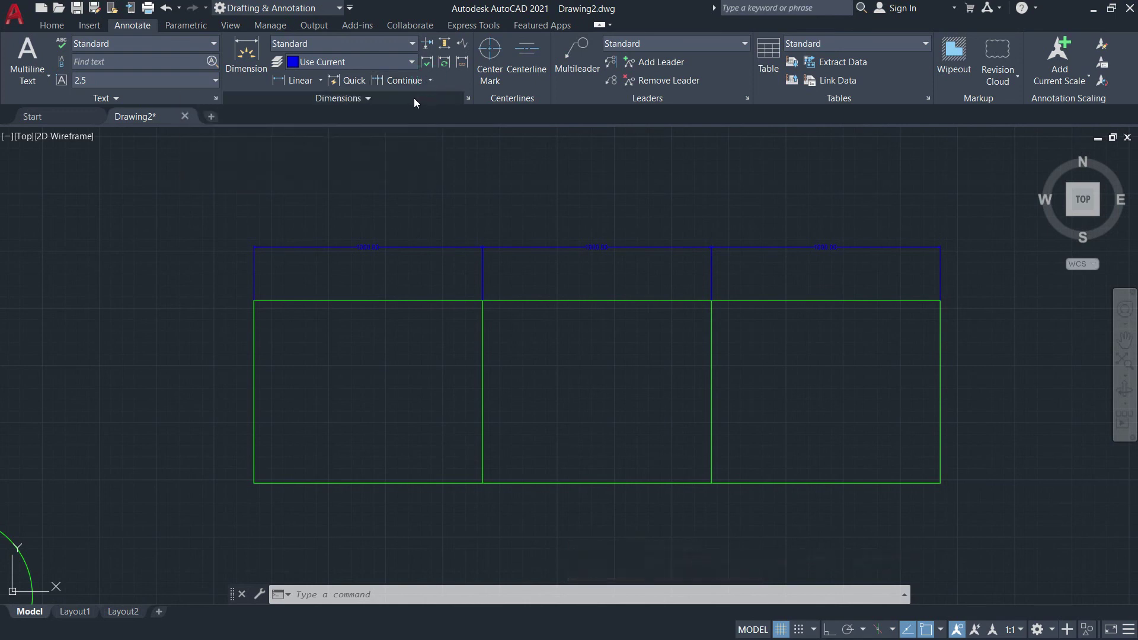
click(320, 80)
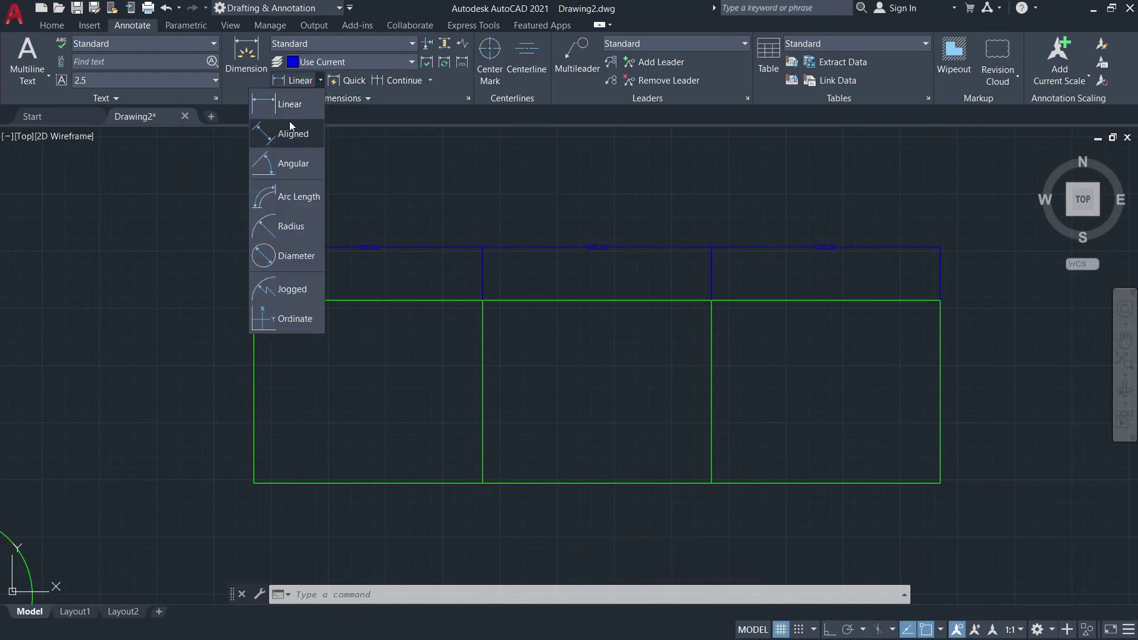
click(288, 113)
middle_drag(298, 461, 281, 387)
click(261, 388)
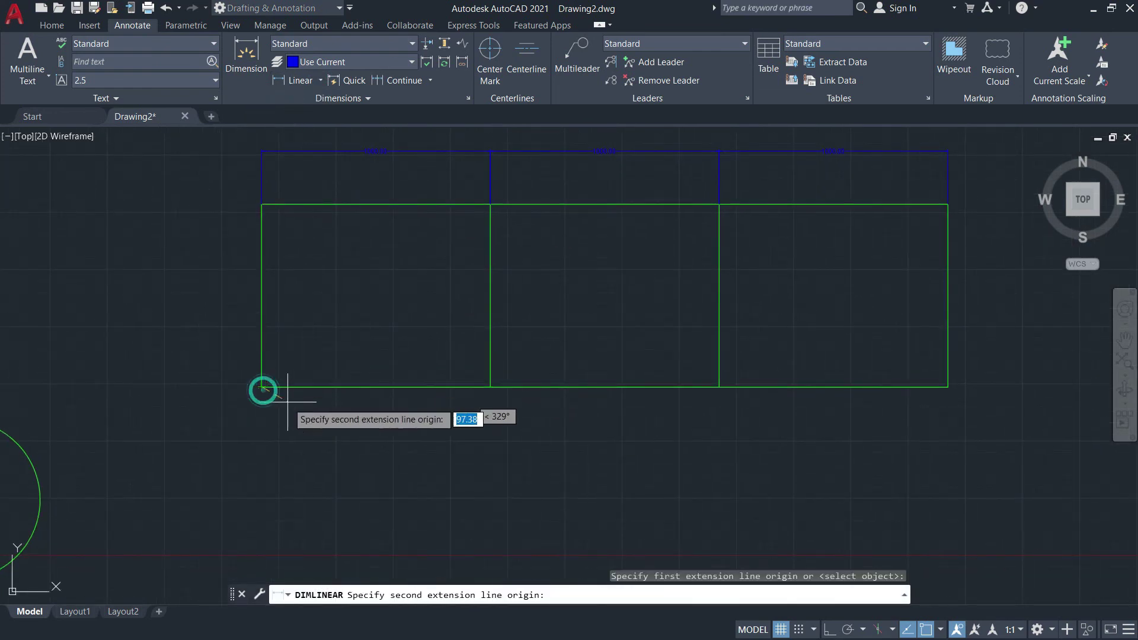
click(488, 388)
click(387, 429)
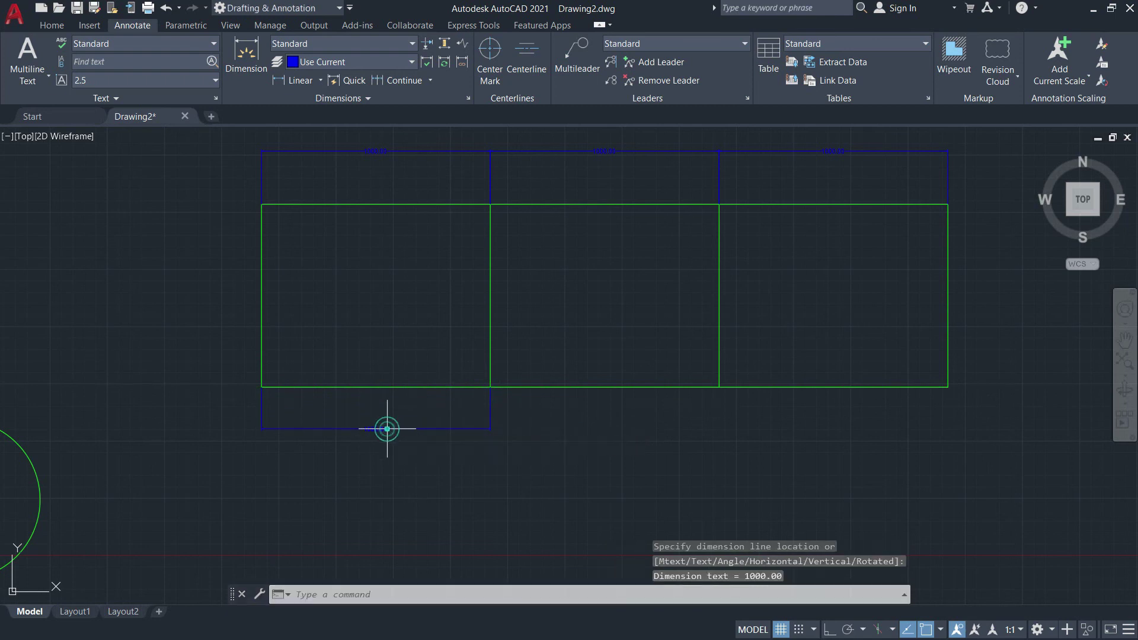
Add baseline dimensions from the lower-left corner to the bottom of the second divider and to the lower-right corner.
click(430, 82)
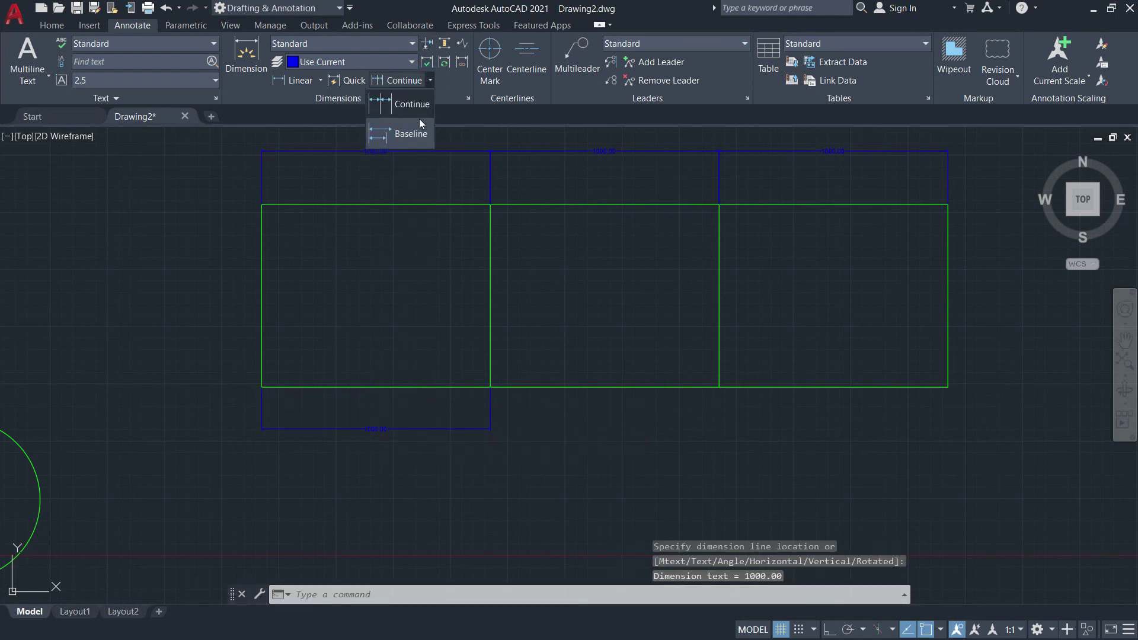
click(413, 134)
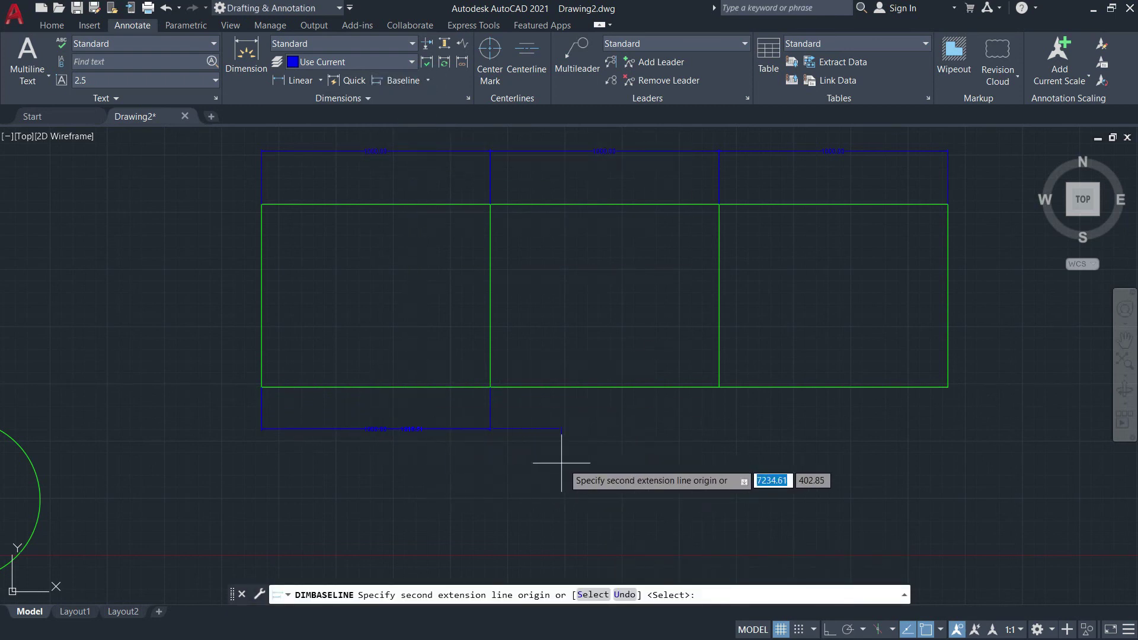
click(719, 387)
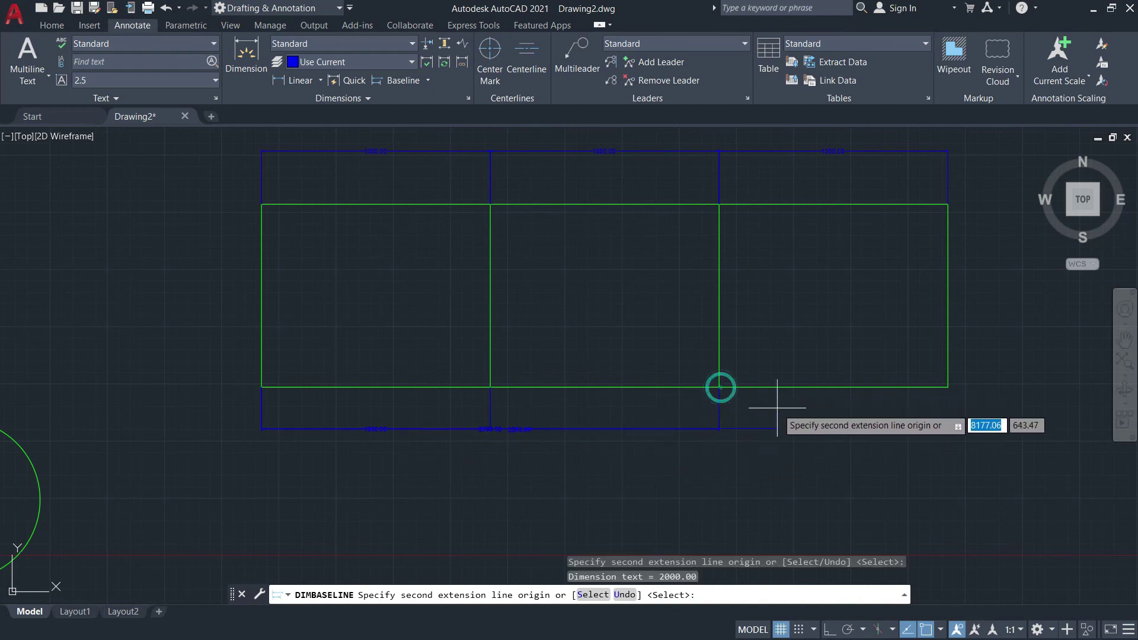
click(948, 387)
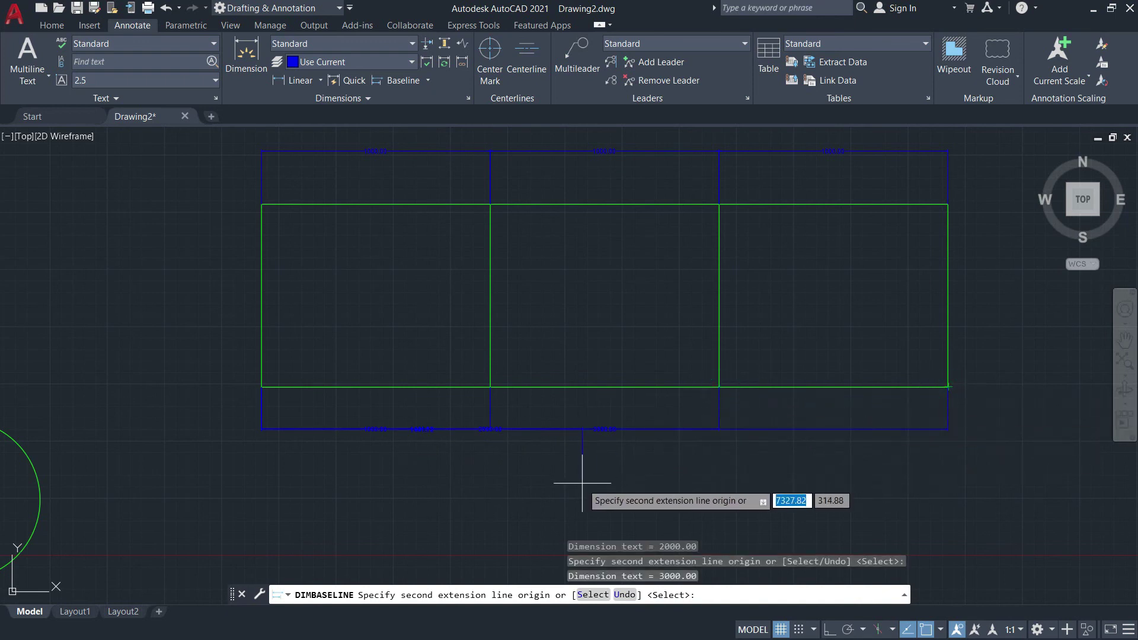
key(Escape)
Turn Ortho on and stretch the full-width baseline dimension line straight down by about 405.
click(759, 430)
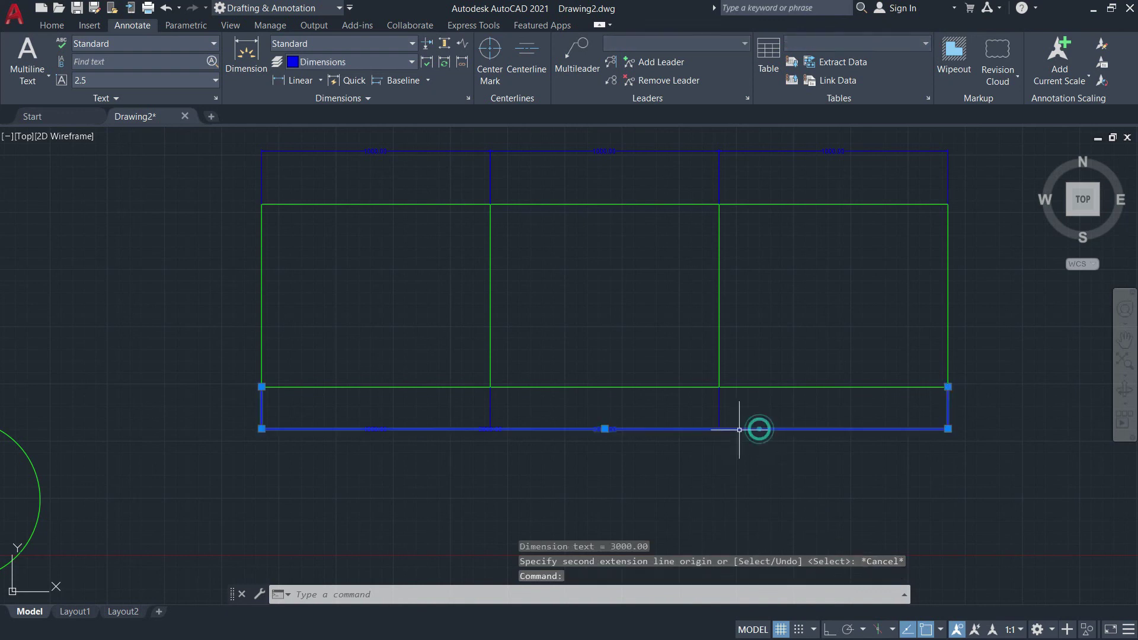
click(605, 429)
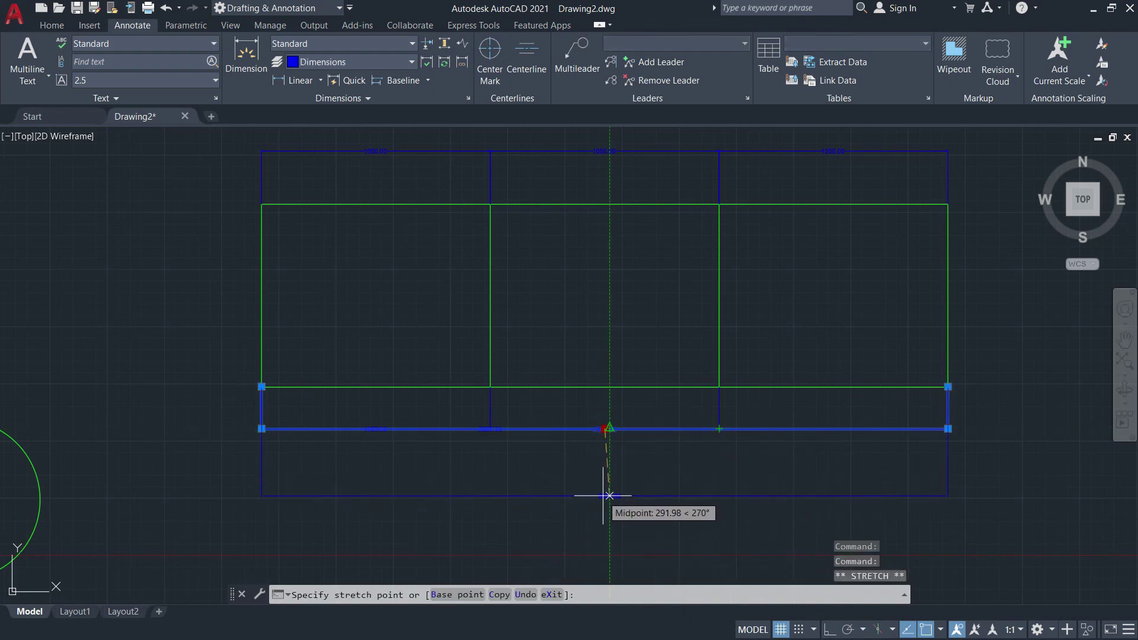
scroll(599, 489, up, 5)
key(Down)
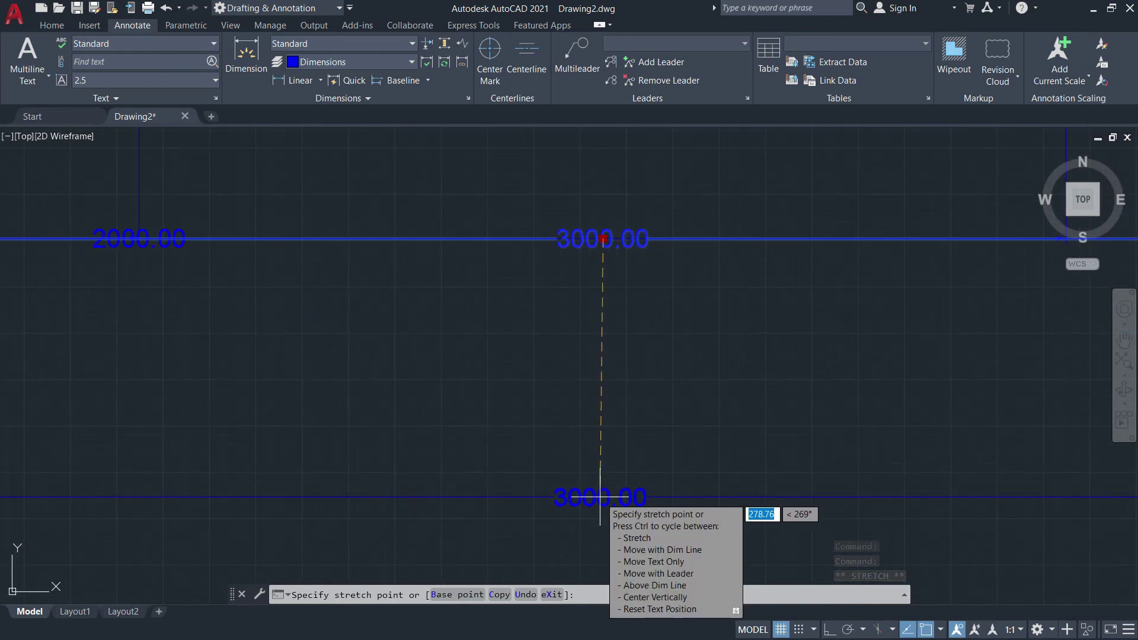
key(F8)
scroll(600, 495, down, 2)
scroll(600, 498, down, 2)
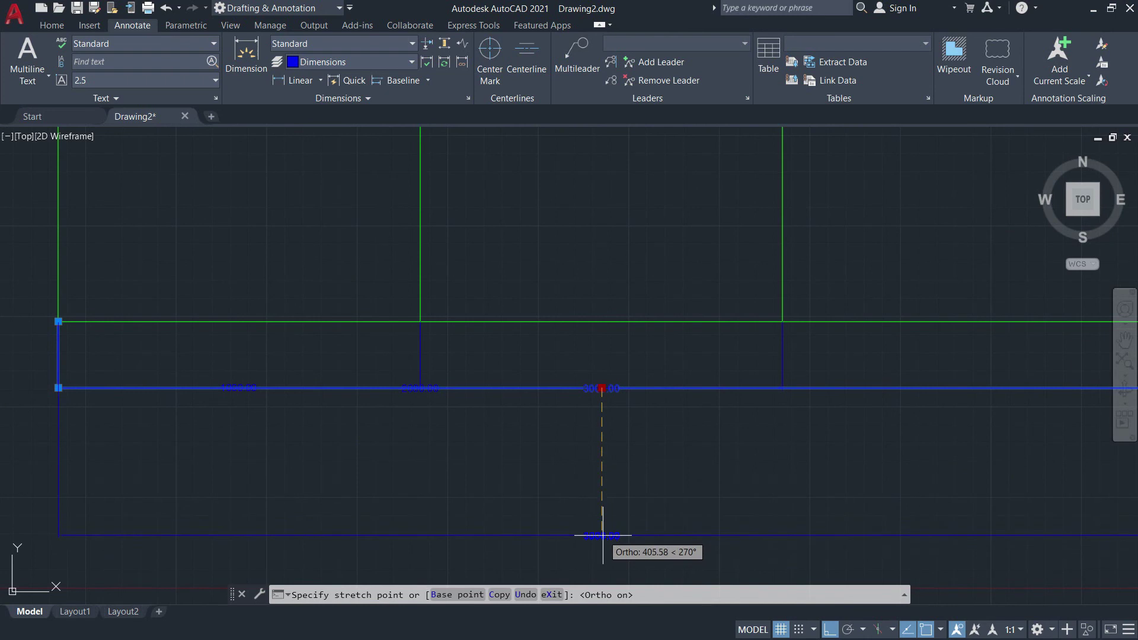
click(603, 536)
Stretch the baseline dimension to the second divider downward, between the other two dimension lines, and clear the selection.
click(435, 389)
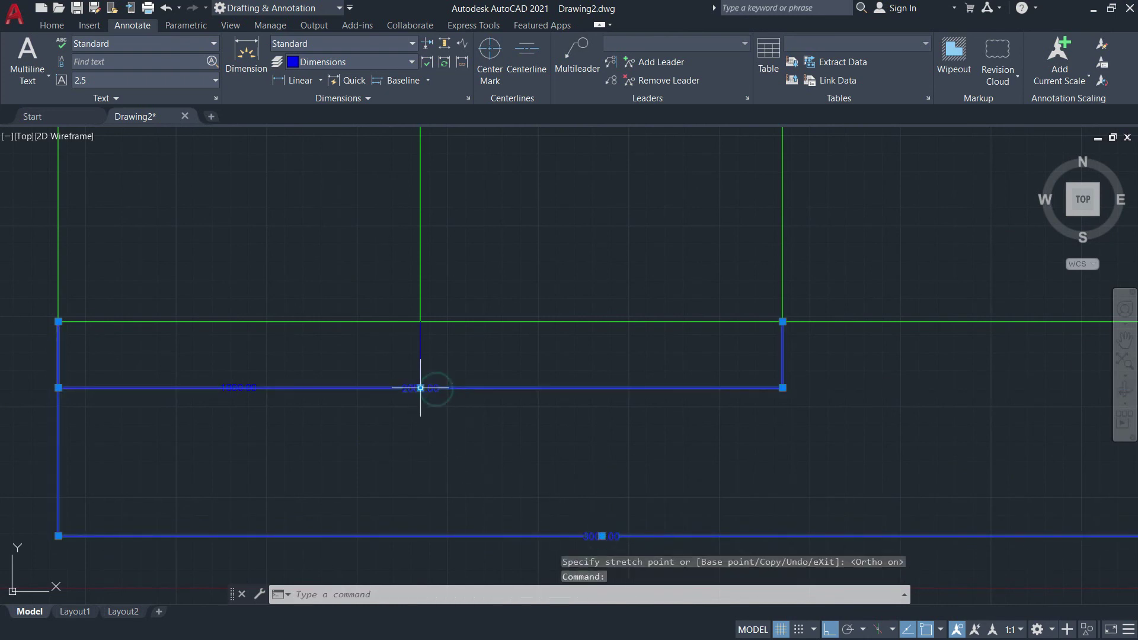
click(421, 389)
click(424, 464)
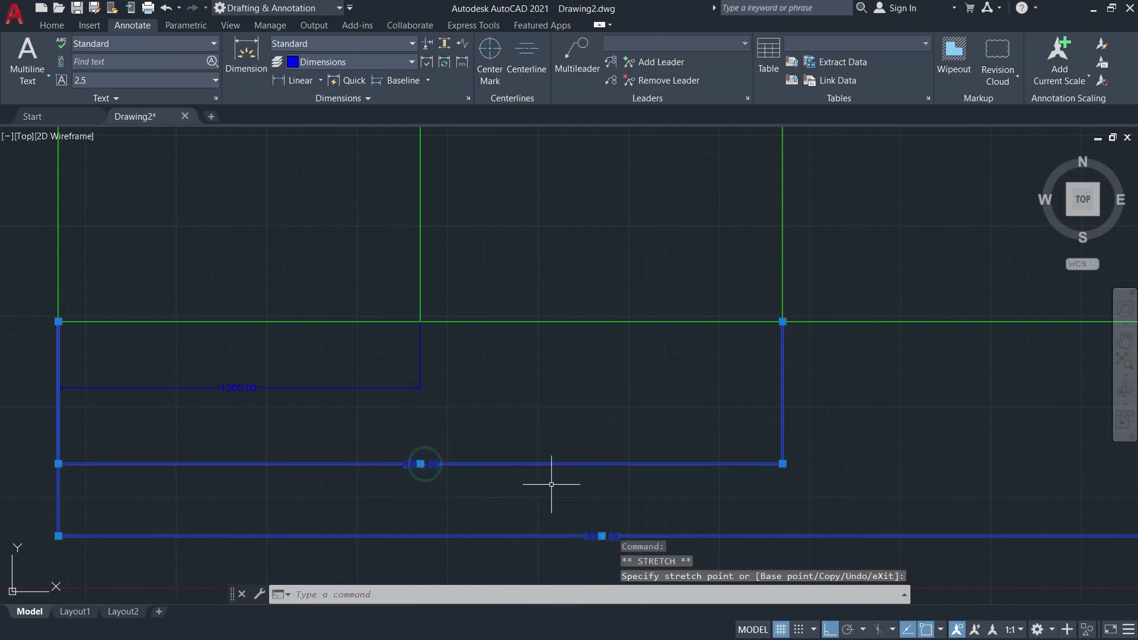
key(Escape)
key(Escape)
Review the finished dimensions on the plain rectangle, triangle, circles, arc and divided rectangle.
scroll(512, 414, down, 2)
middle_drag(512, 414, 533, 450)
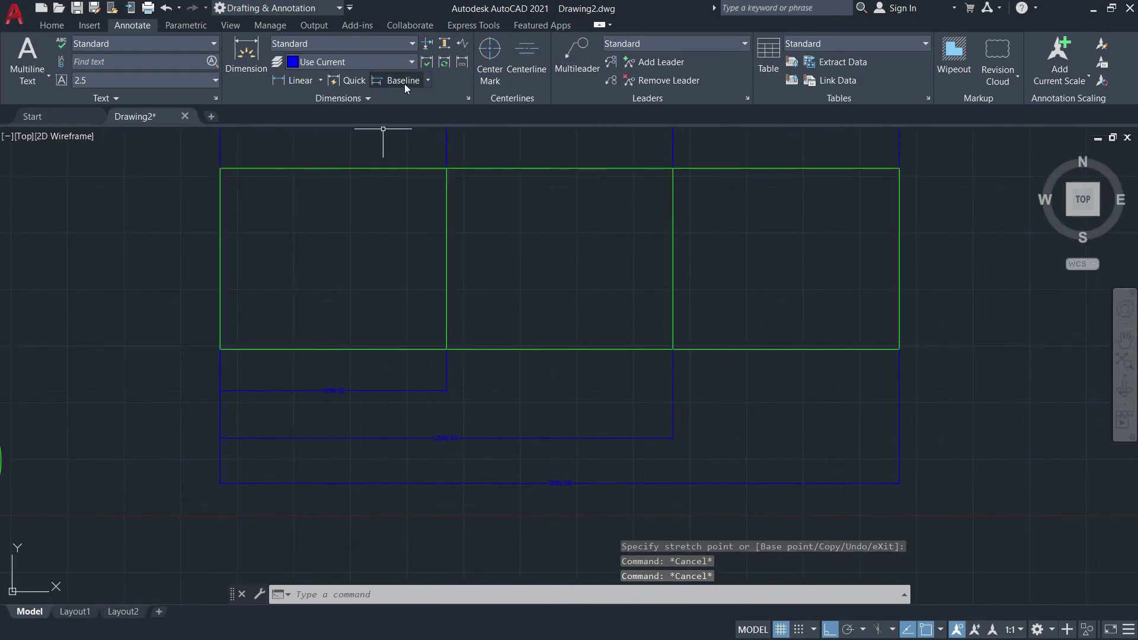
mouse_move(452, 320)
middle_down()
mouse_move(434, 399)
mouse_move(474, 369)
mouse_move(420, 354)
middle_up()
scroll(474, 369, down, 2)
scroll(497, 359, down, 4)
middle_drag(437, 345, 513, 320)
scroll(236, 264, up, 2)
scroll(181, 269, up, 2)
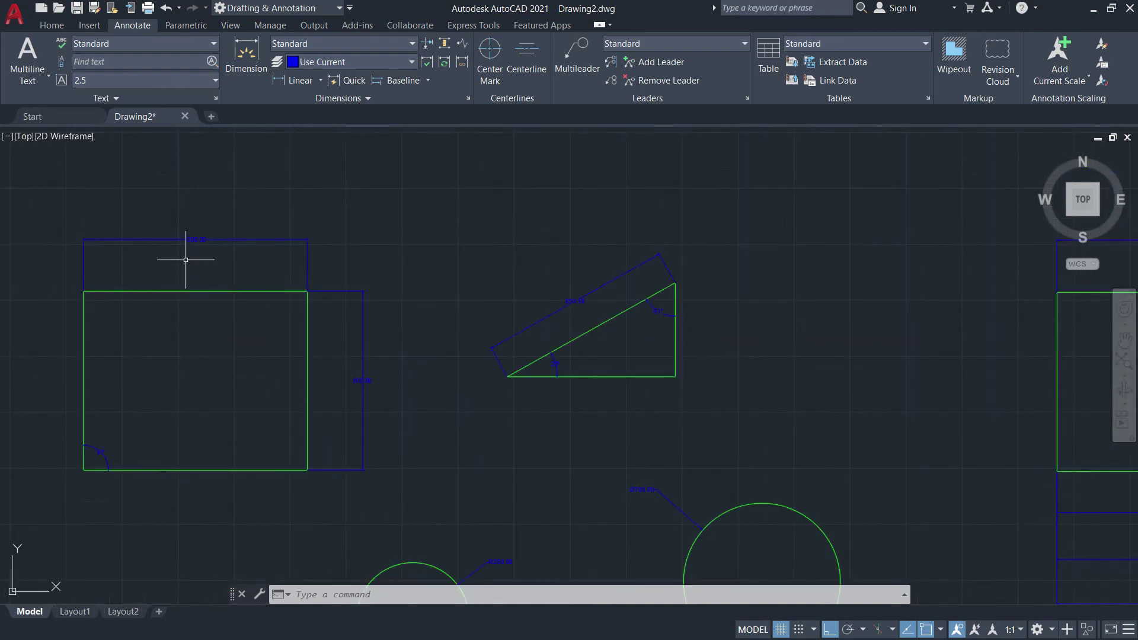
mouse_move(347, 343)
middle_down()
mouse_move(361, 323)
mouse_move(351, 309)
middle_up()
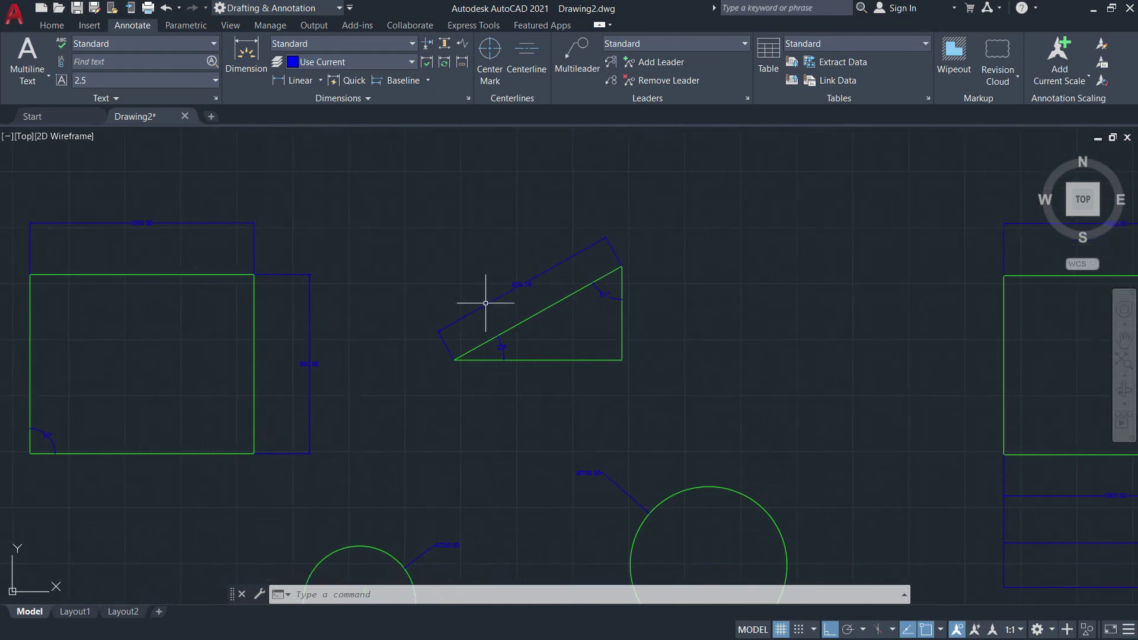
scroll(526, 296, up, 4)
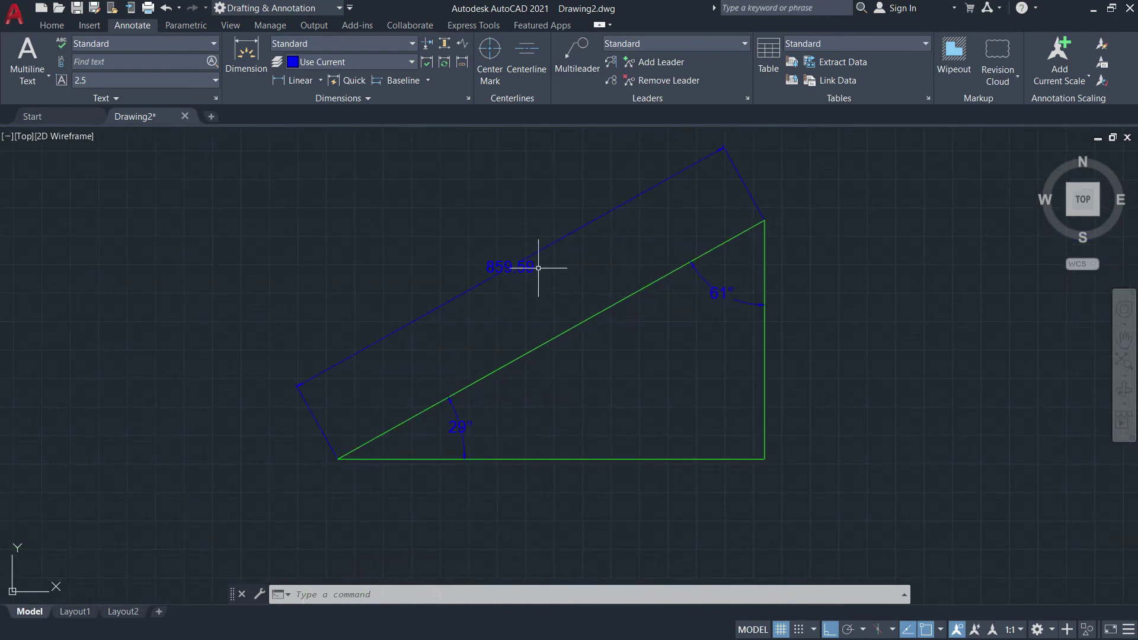
scroll(521, 274, down, 3)
middle_drag(496, 375, 574, 320)
mouse_move(633, 399)
middle_down()
mouse_move(439, 351)
mouse_move(507, 356)
mouse_move(498, 315)
middle_up()
mouse_move(483, 386)
middle_down()
mouse_move(482, 415)
mouse_move(443, 320)
mouse_move(293, 385)
middle_up()
scroll(406, 348, down, 2)
scroll(356, 356, down, 4)
middle_drag(590, 315, 356, 376)
scroll(551, 238, up, 4)
middle_drag(552, 238, 435, 260)
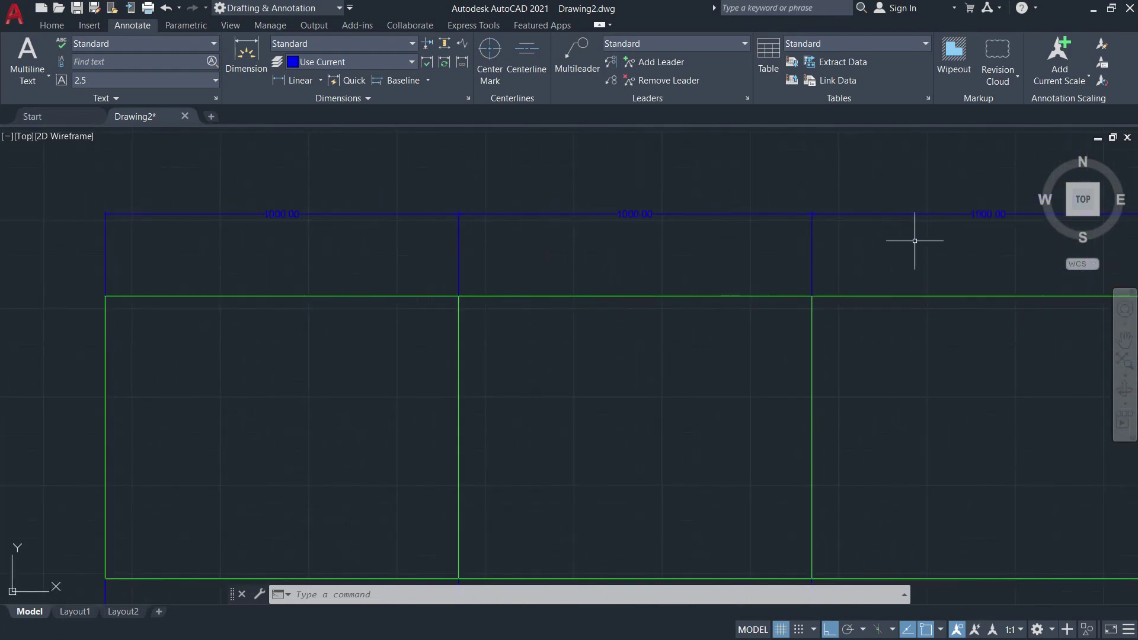
mouse_move(460, 242)
middle_down()
mouse_move(519, 89)
mouse_move(589, 212)
middle_up()
scroll(589, 221, down, 4)
mouse_move(326, 332)
middle_down()
mouse_move(592, 323)
mouse_move(580, 307)
middle_up()
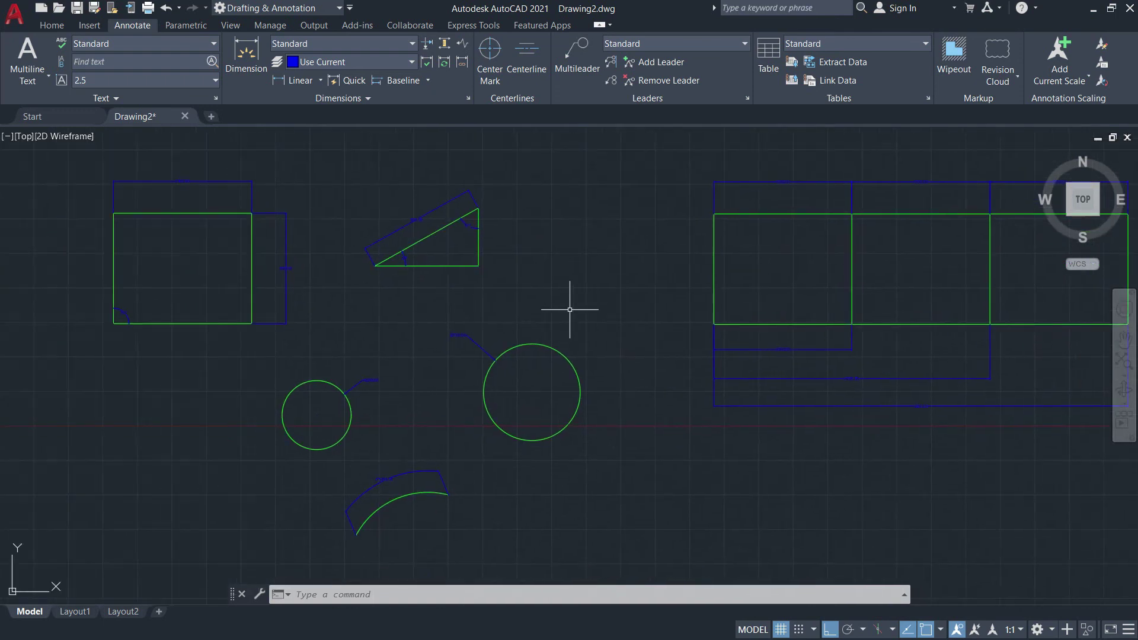